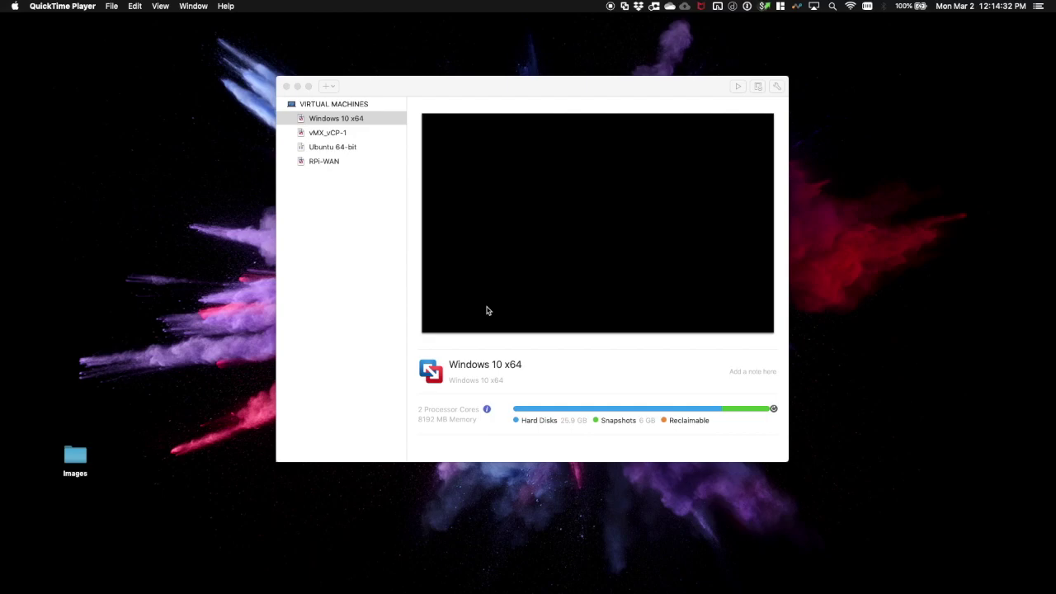
# Step: Switch to Chrome and load juniper.net in place of the open release notes page
pyautogui.hotkey('ctrl', 'Left')
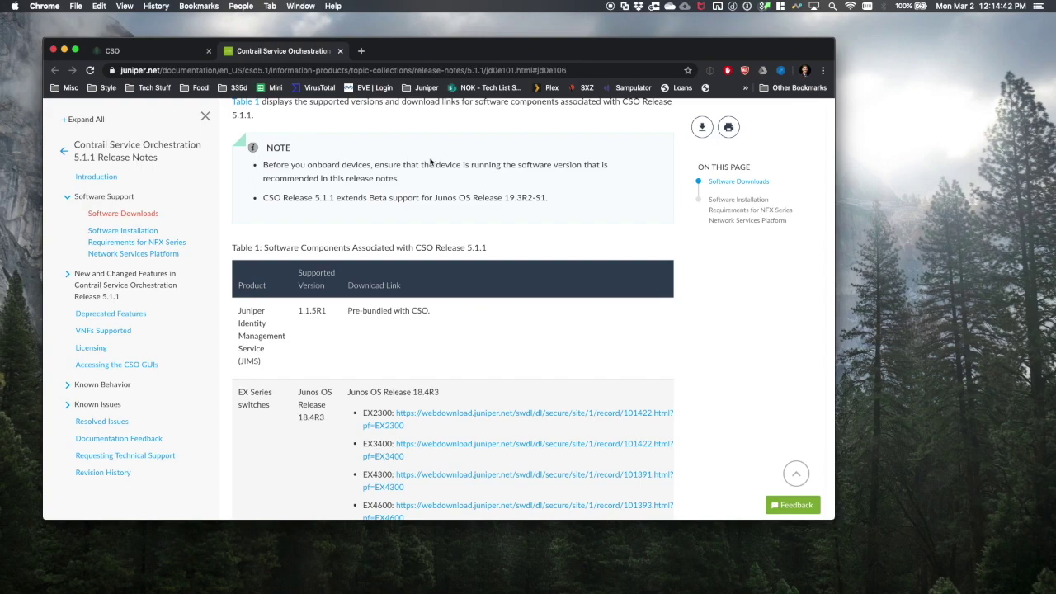
pyautogui.scroll(5, 424, 194)
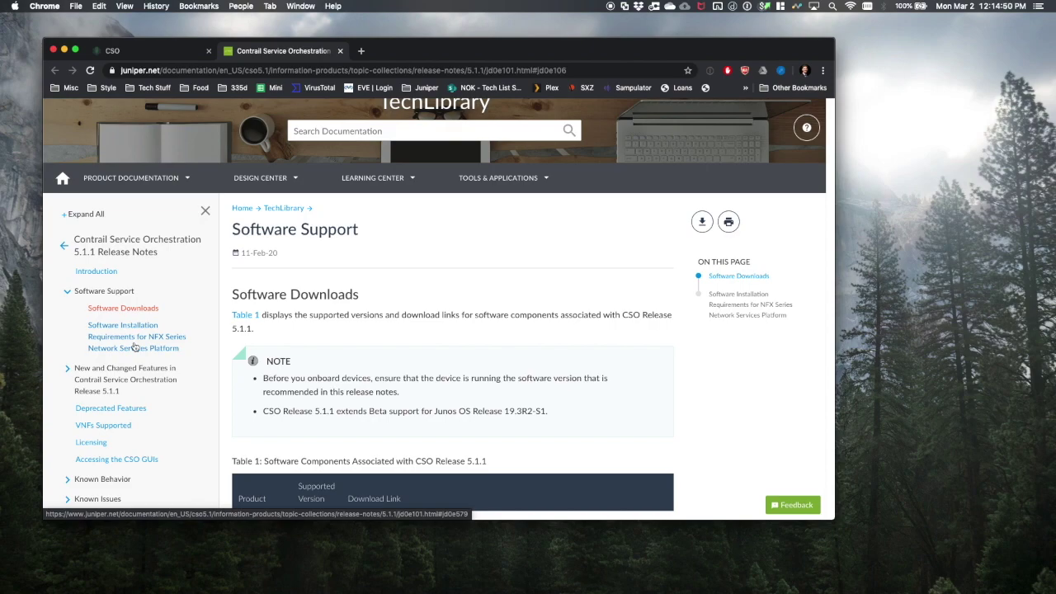
pyautogui.click(324, 71)
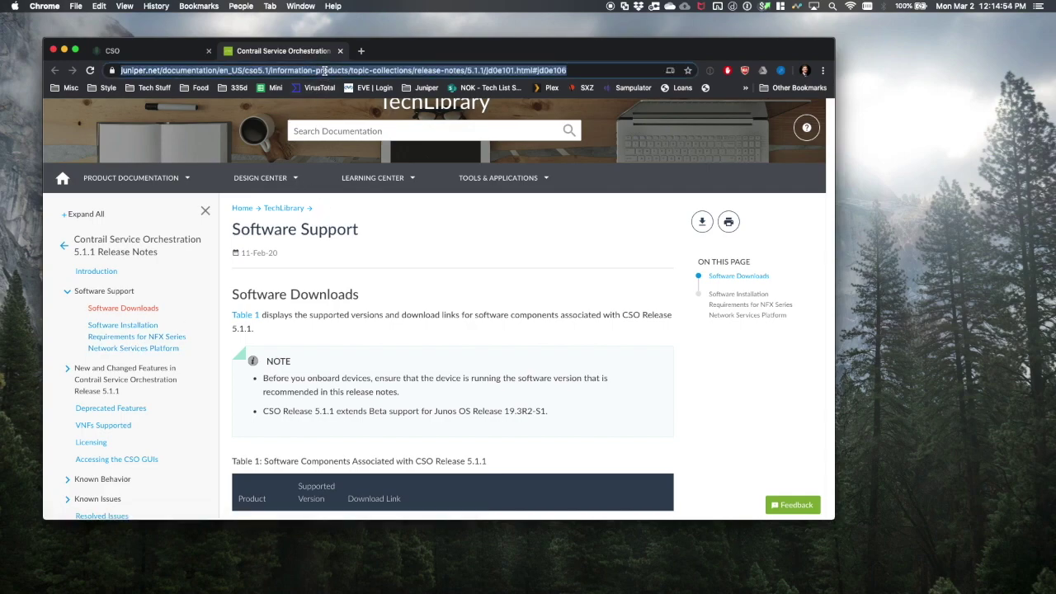
pyautogui.write('juniper.net')
pyautogui.press('Return')
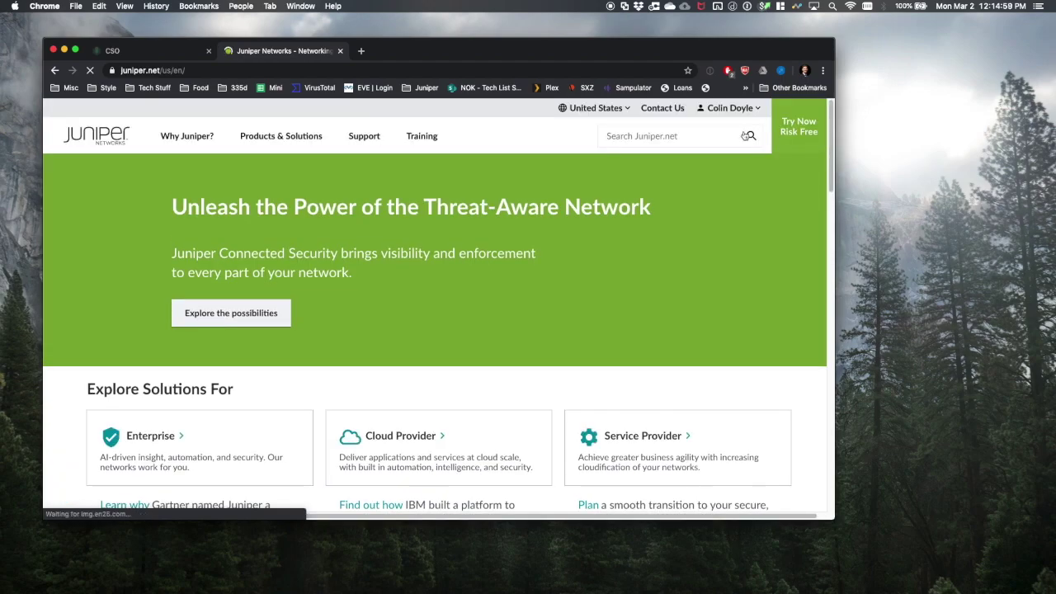
# Step: Search the Juniper site for "contrail service orchestration 5 1"
pyautogui.click(715, 135)
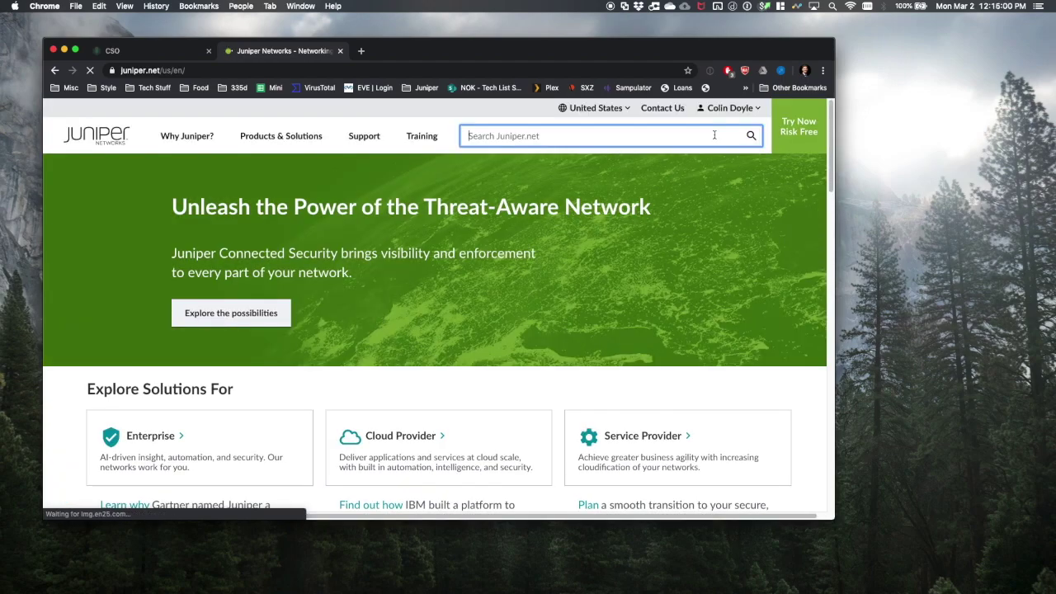
pyautogui.write('contrail service or')
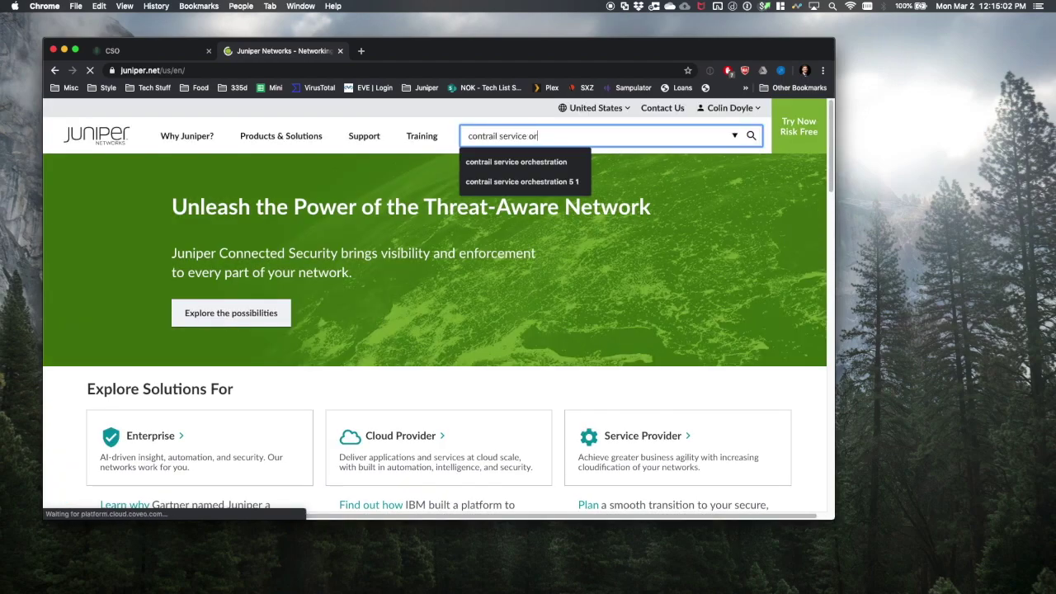
pyautogui.press('Down')
pyautogui.press('Down')
pyautogui.press('Return')
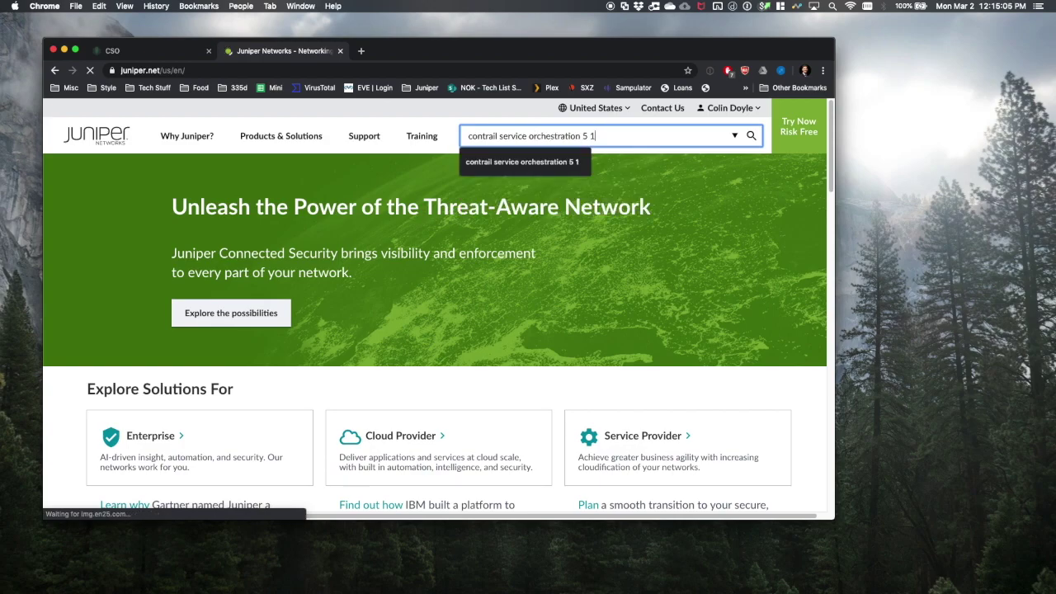
pyautogui.click(531, 163)
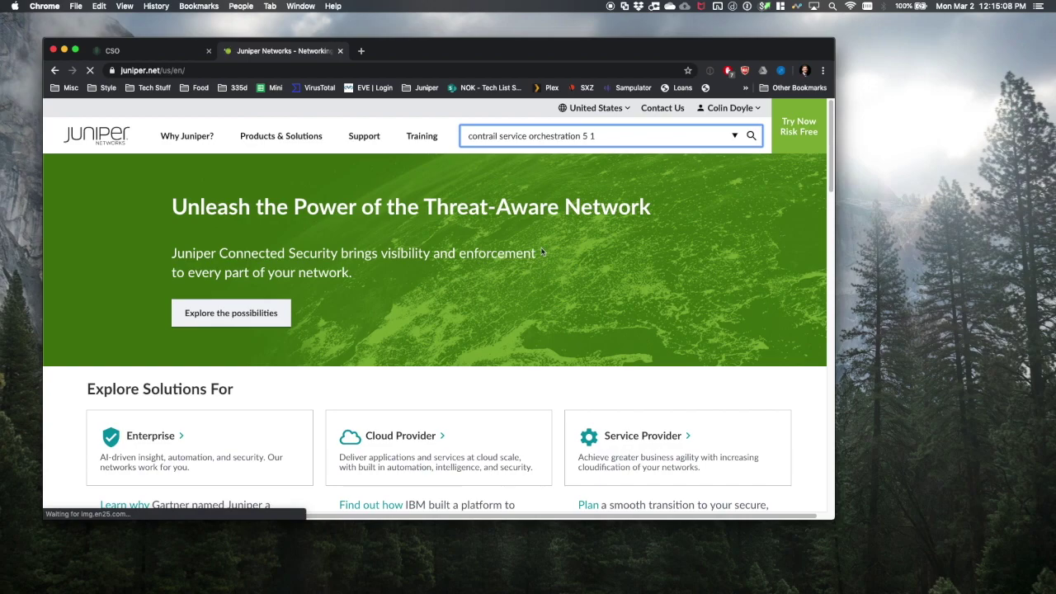
pyautogui.click(751, 135)
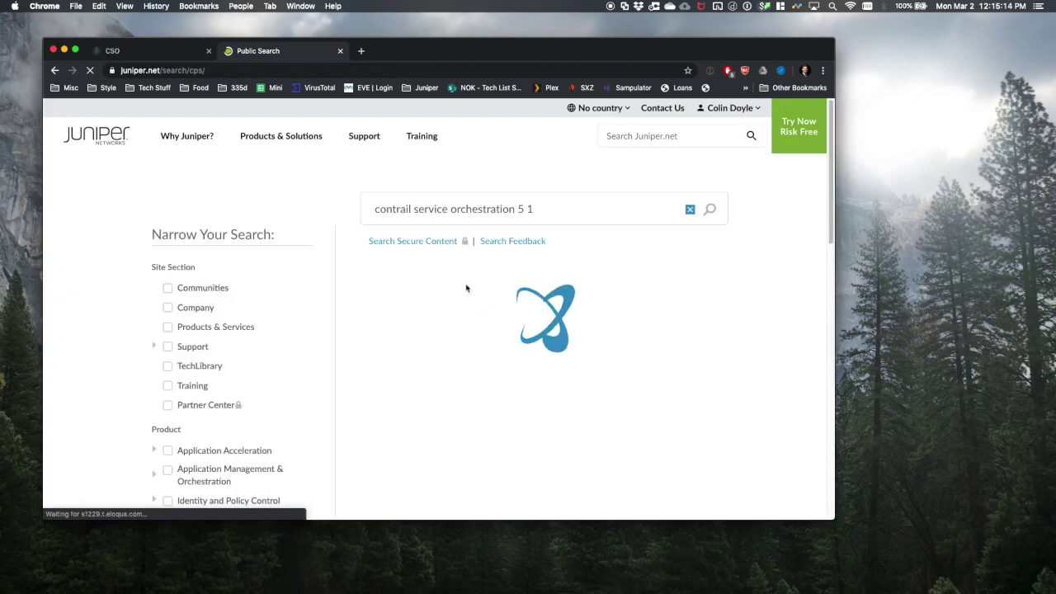
# Step: Open Software Downloads in the Contrail Service Orchestration 5.1.1 Release Notes and find the image links for SRX Series CPE devices
pyautogui.click(389, 302)
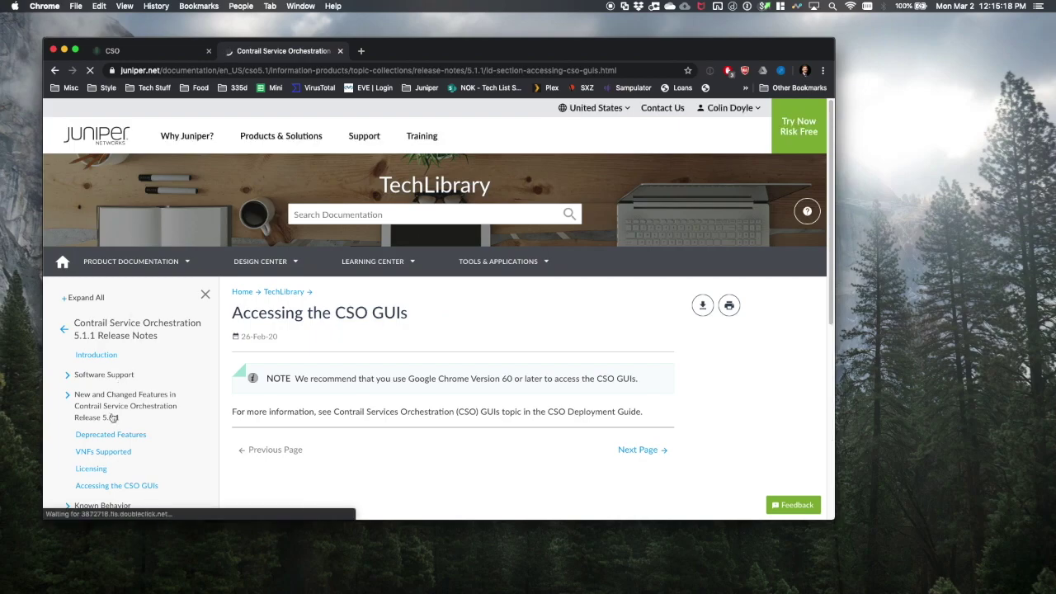
pyautogui.click(95, 387)
pyautogui.click(100, 405)
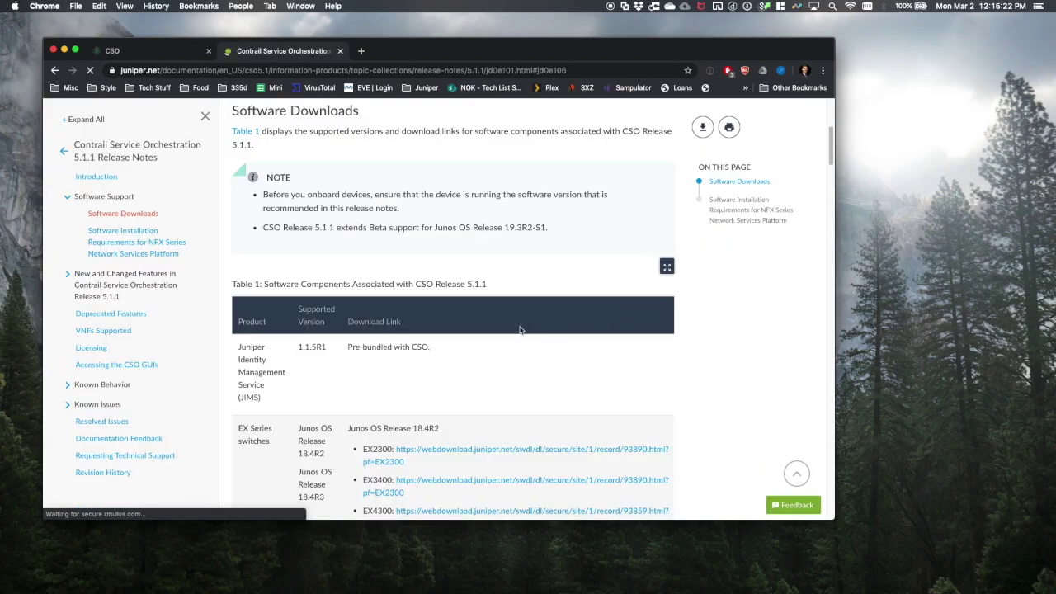
pyautogui.scroll(-10, 344, 324)
pyautogui.scroll(-2, 344, 323)
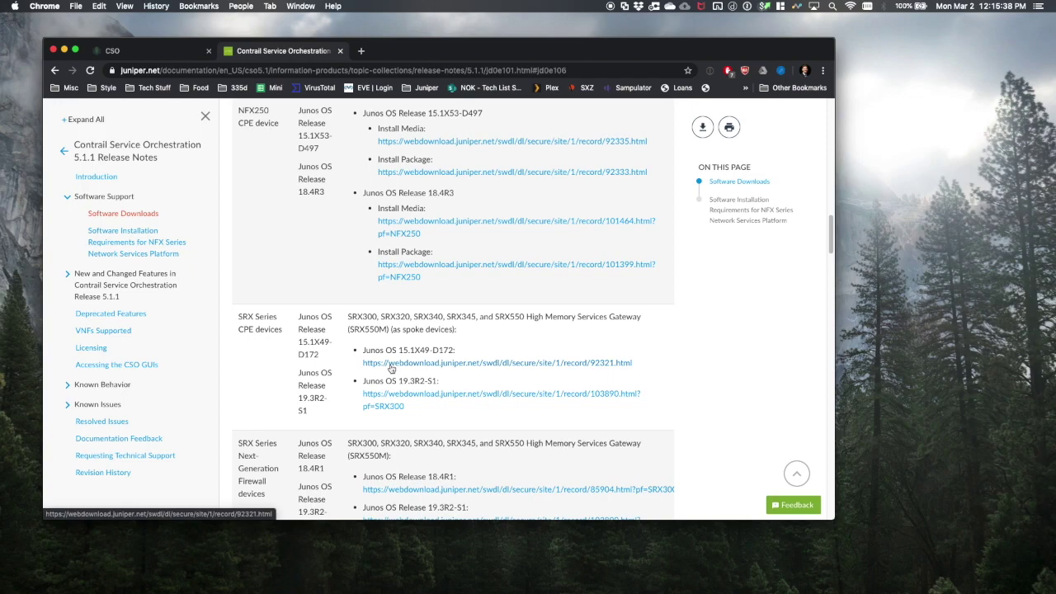
# Step: Return to the VMware Fusion desktop, check the Images folder for the vSRX .ova file, and close the folder
pyautogui.hotkey('ctrl', 'Right')
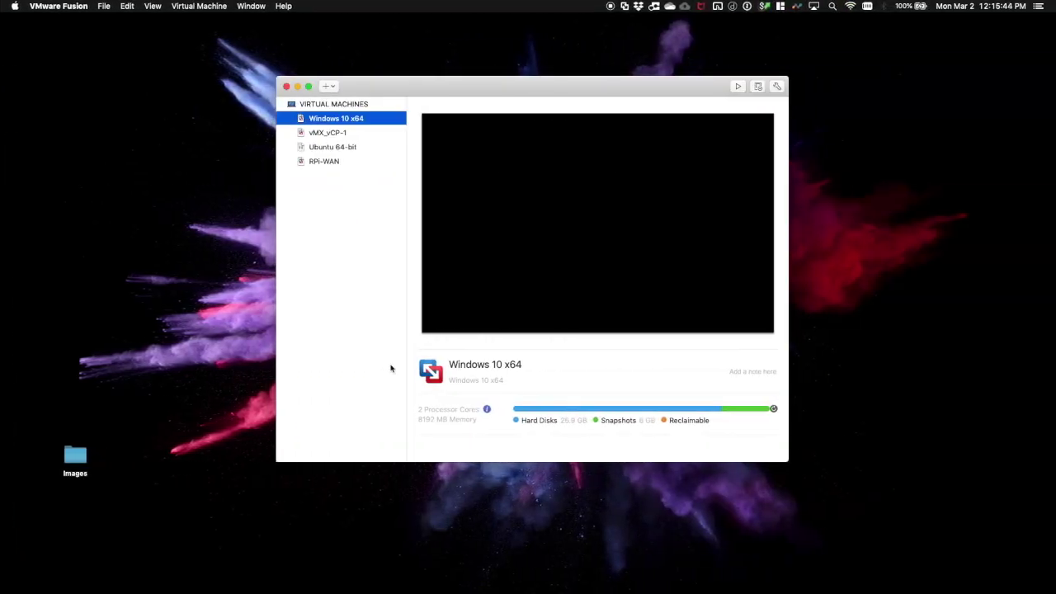
pyautogui.click(74, 460)
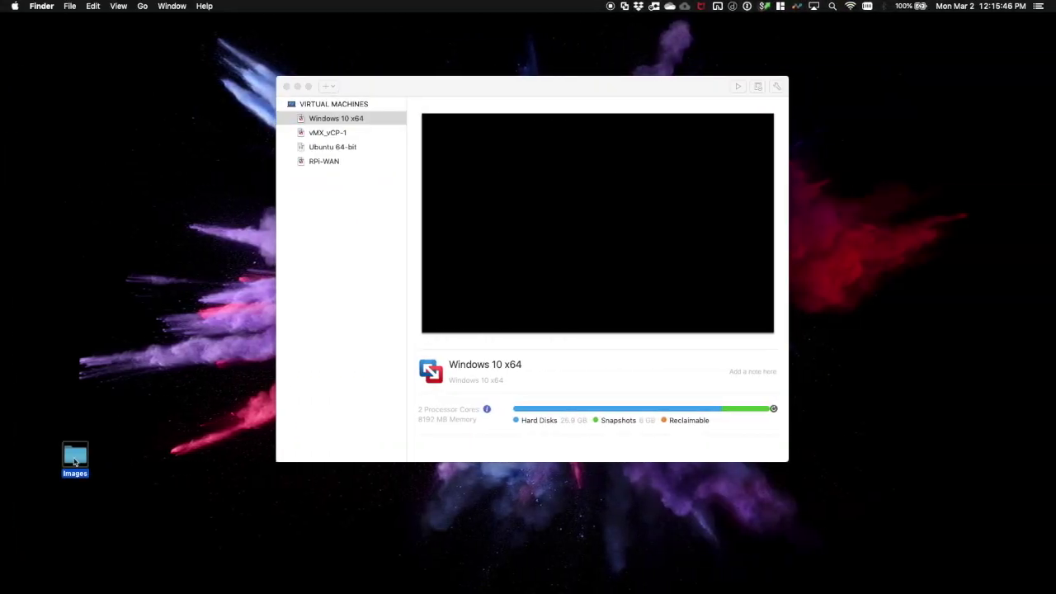
pyautogui.doubleClick(74, 461)
pyautogui.click(621, 177)
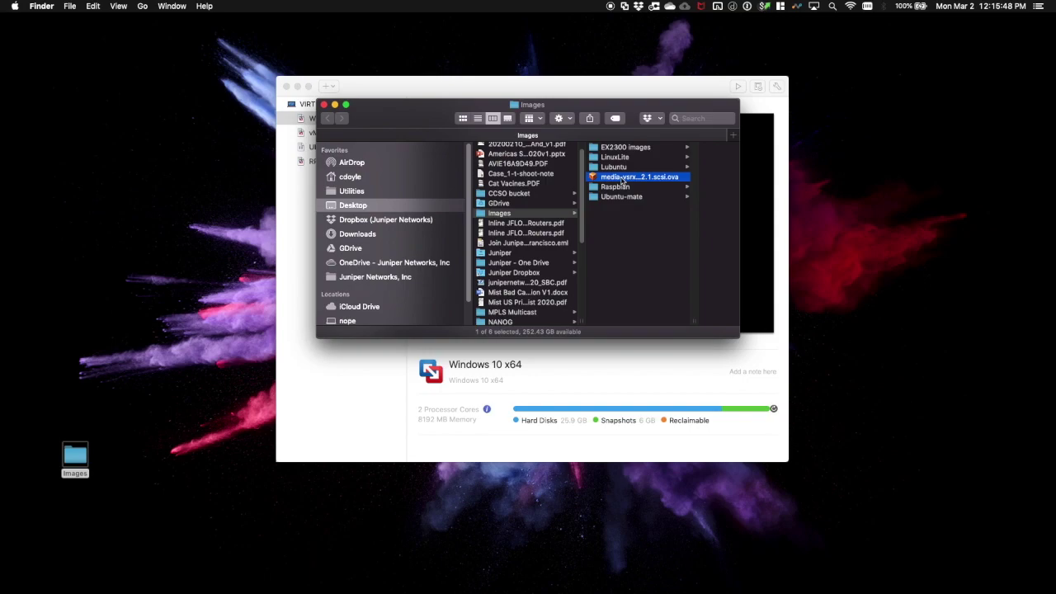
pyautogui.click(324, 105)
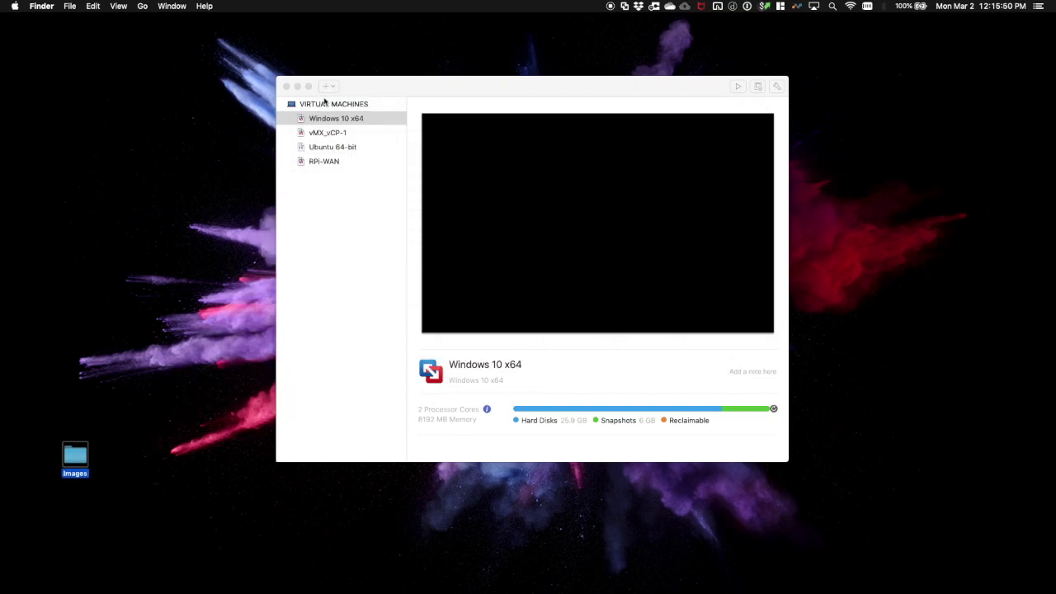
# Step: Start a new virtual machine in VMware Fusion using the Import an existing virtual machine method
pyautogui.click(327, 88)
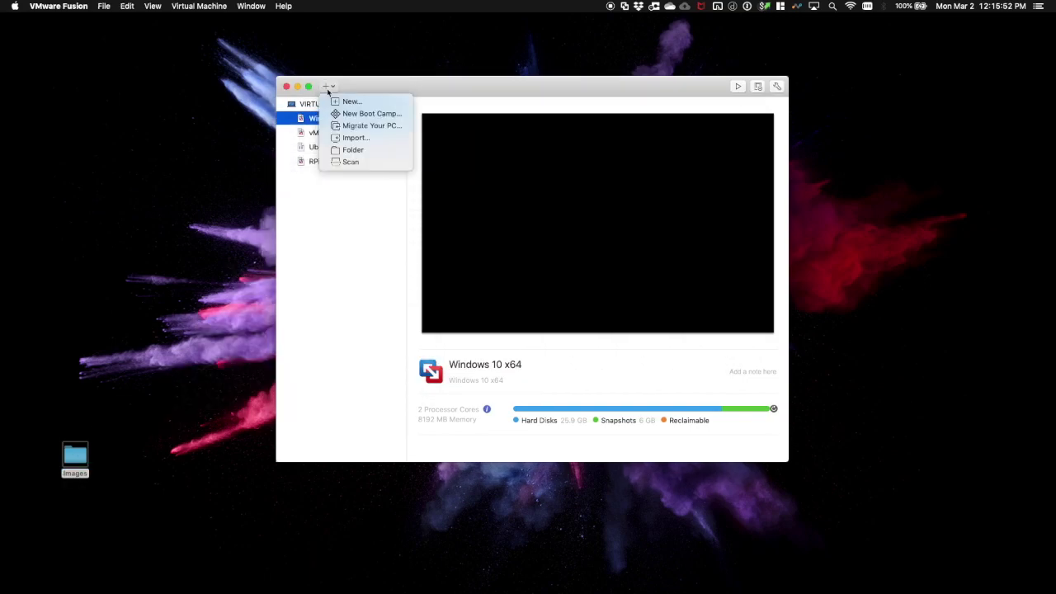
pyautogui.click(334, 103)
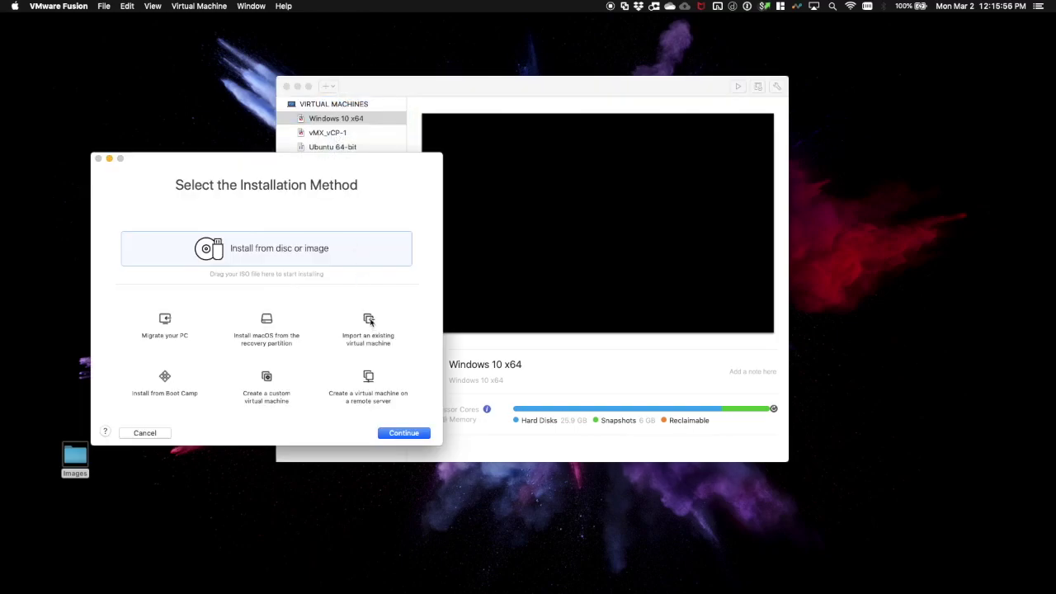
pyautogui.click(371, 327)
pyautogui.click(402, 433)
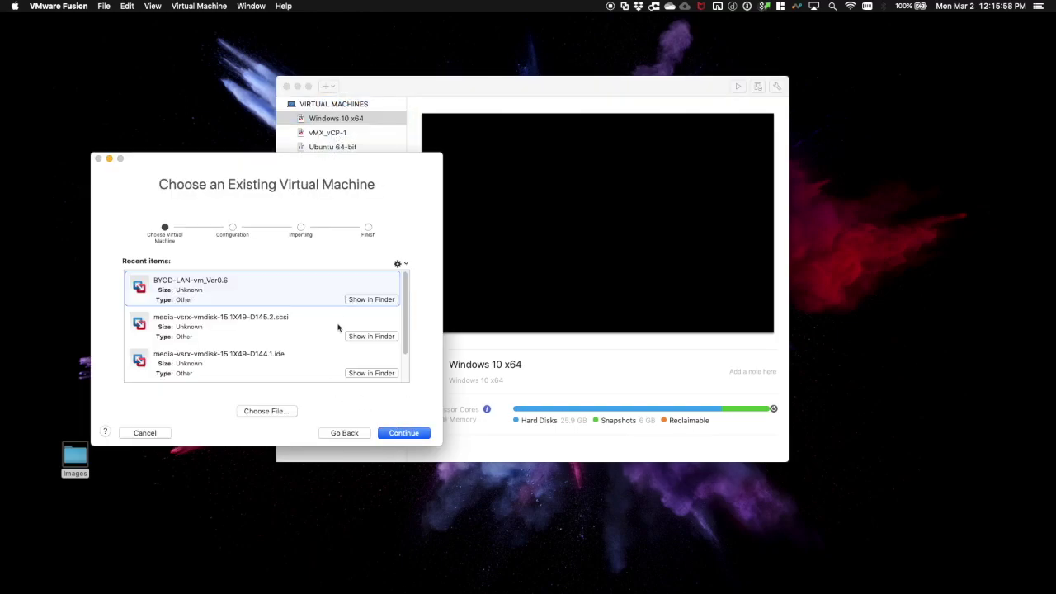
# Step: Choose media-vsrx-vmdisk-15.1X49-D172.1.scsi.ova from the Images folder on the Desktop as the virtual machine to import
pyautogui.click(288, 414)
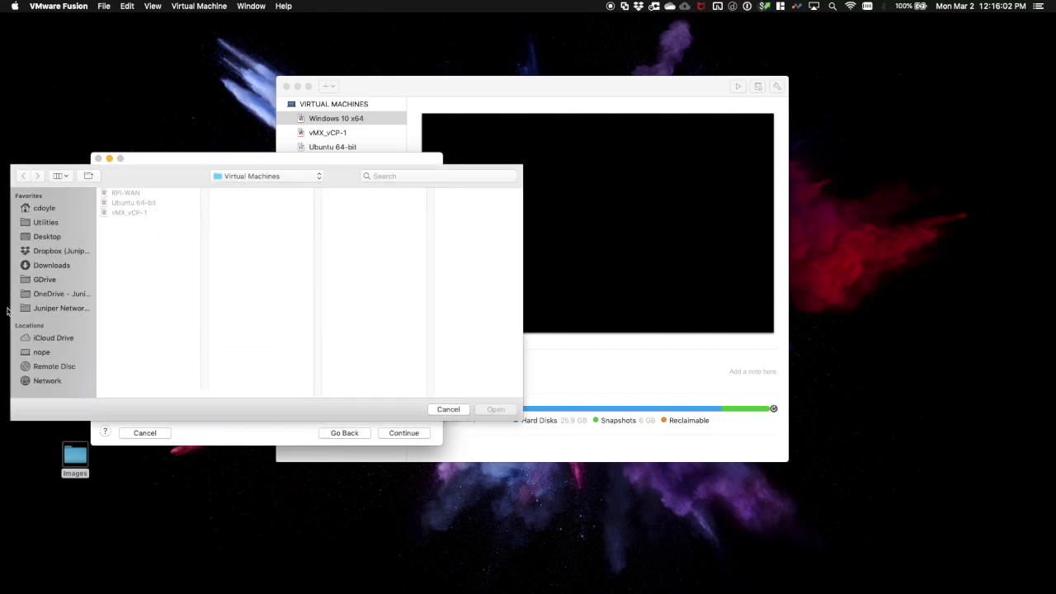
pyautogui.click(51, 238)
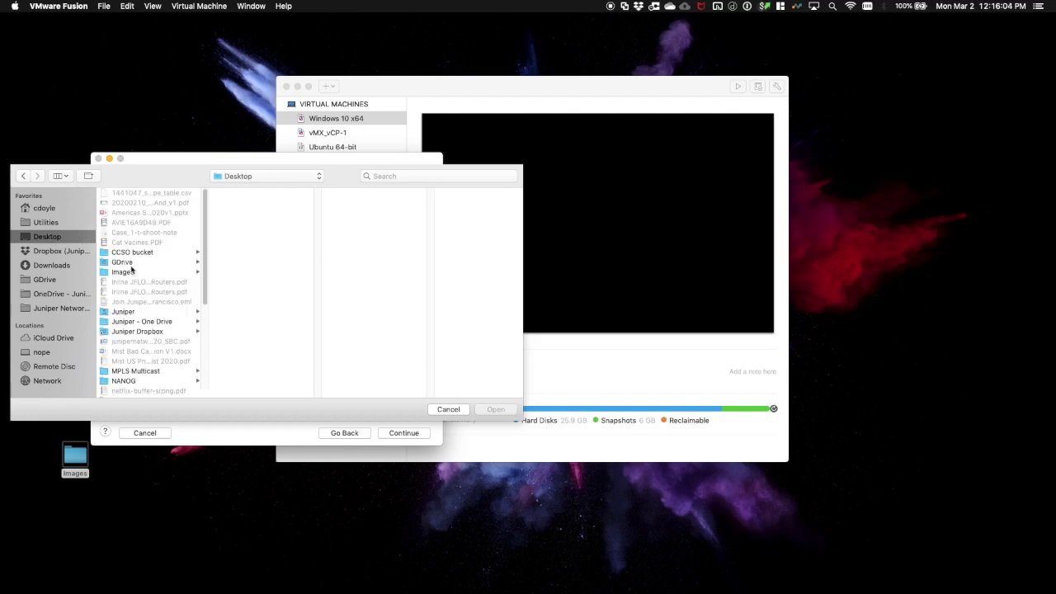
pyautogui.click(130, 272)
pyautogui.click(302, 221)
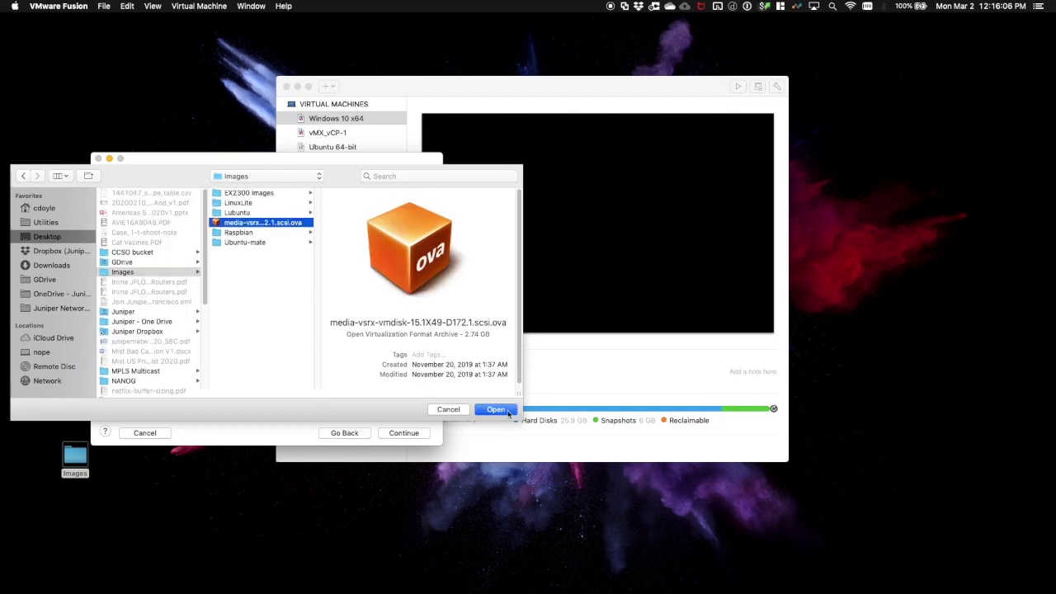
pyautogui.click(505, 409)
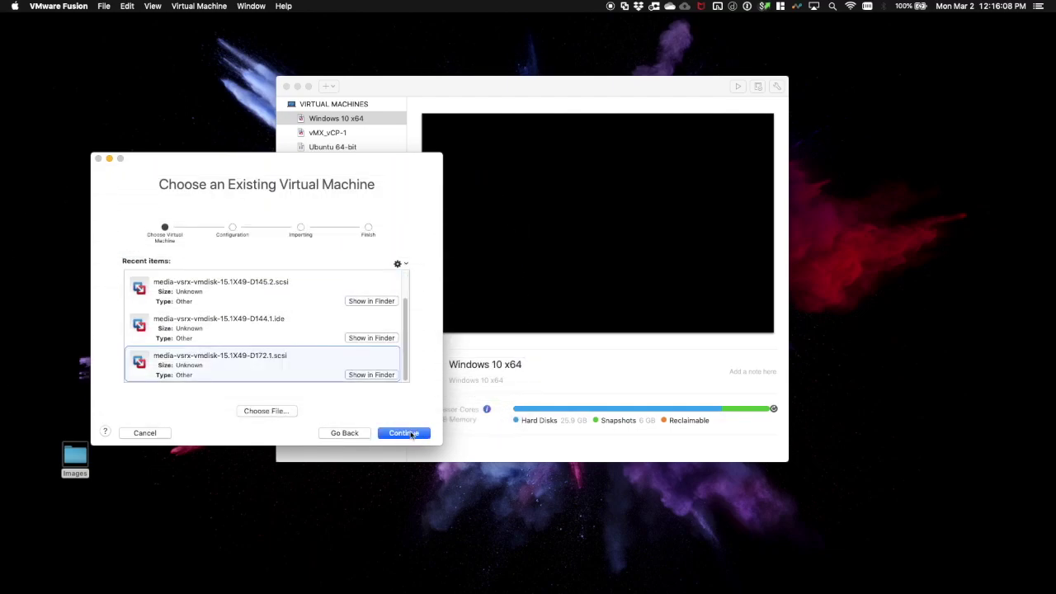
# Step: Continue the import, accepting the Juniper license agreement and the 4G vRAM deployment option
pyautogui.click(408, 432)
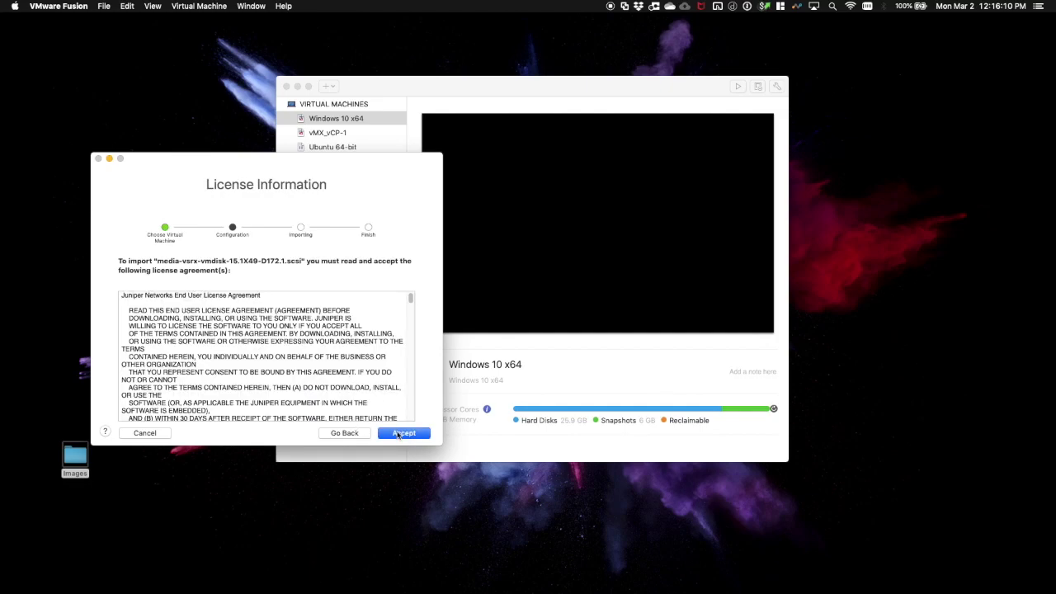
pyautogui.click(407, 434)
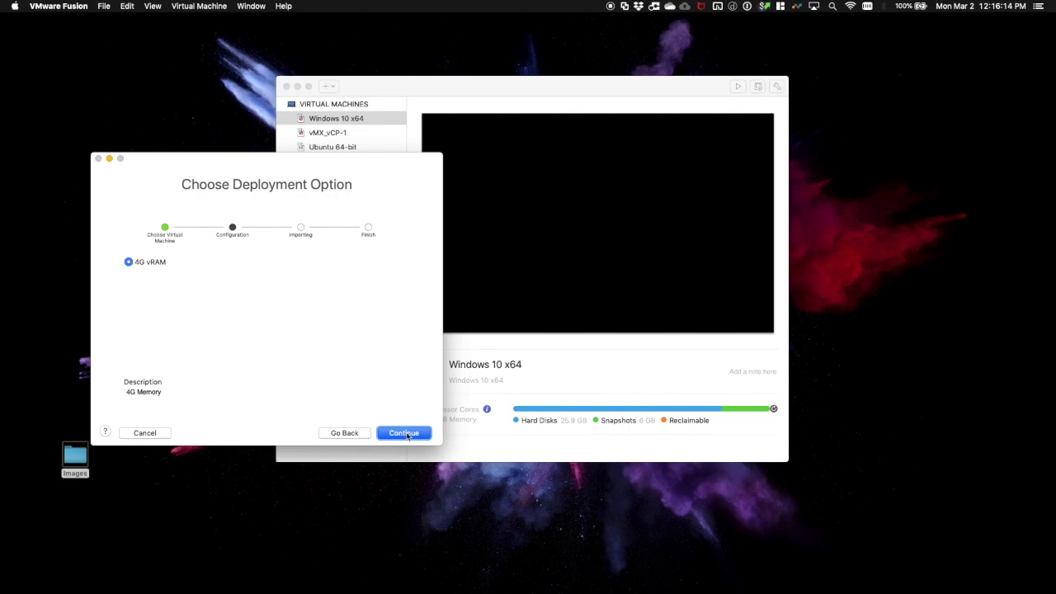
pyautogui.click(404, 433)
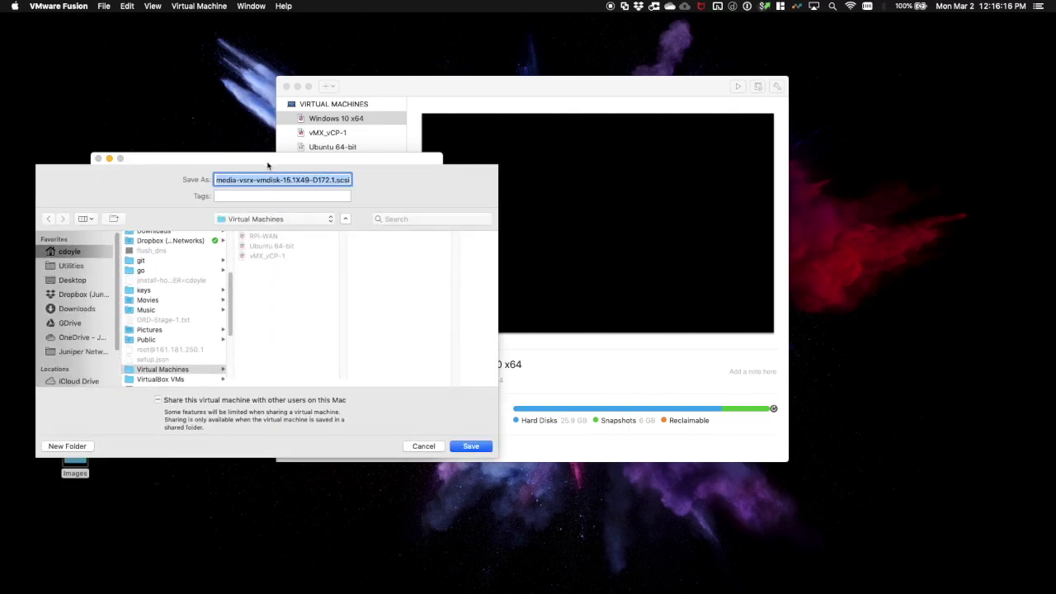
# Step: Save the imported virtual machine as vSRX_SD-WAN in the Virtual Machines folder
pyautogui.write('vSRX_DS')
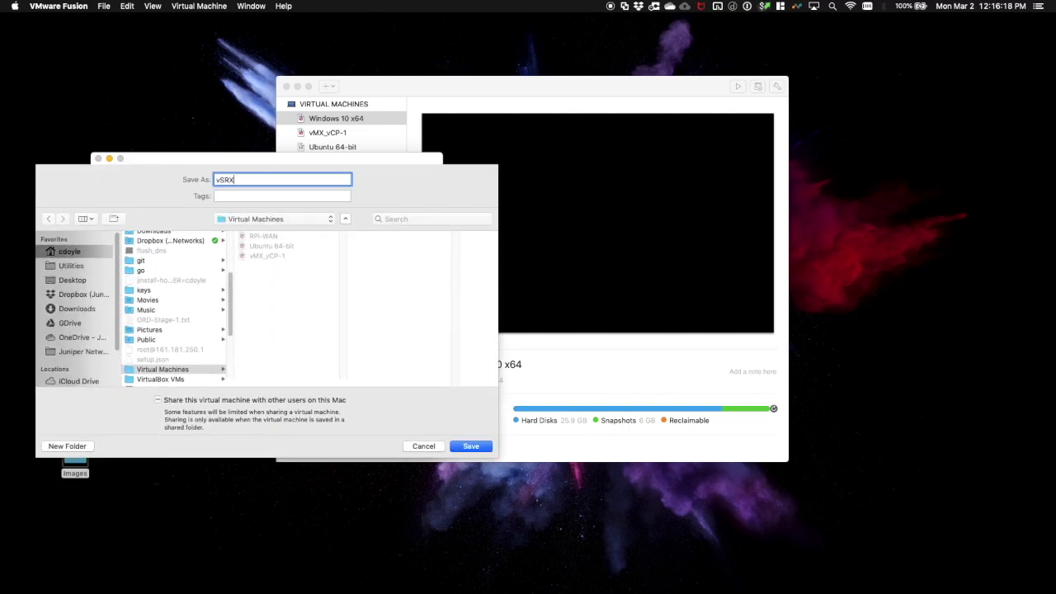
pyautogui.press('BackSpace')
pyautogui.press('BackSpace')
pyautogui.write('SD-WAN')
pyautogui.click(477, 445)
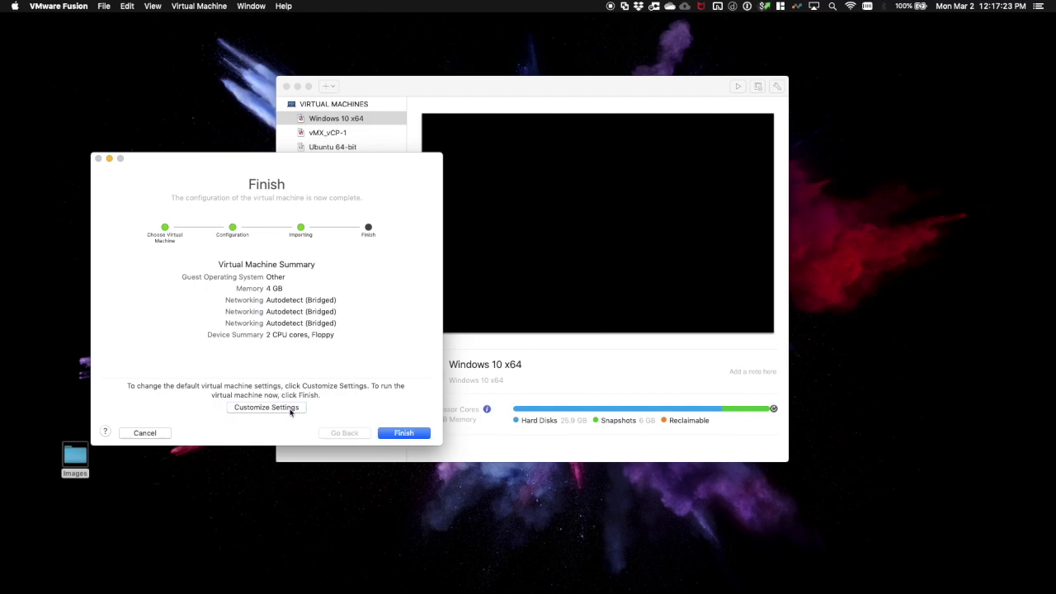
# Step: Customize the new virtual machine's settings by connecting the first Network Adapter to the custom OOB-MGMT network
pyautogui.click(288, 409)
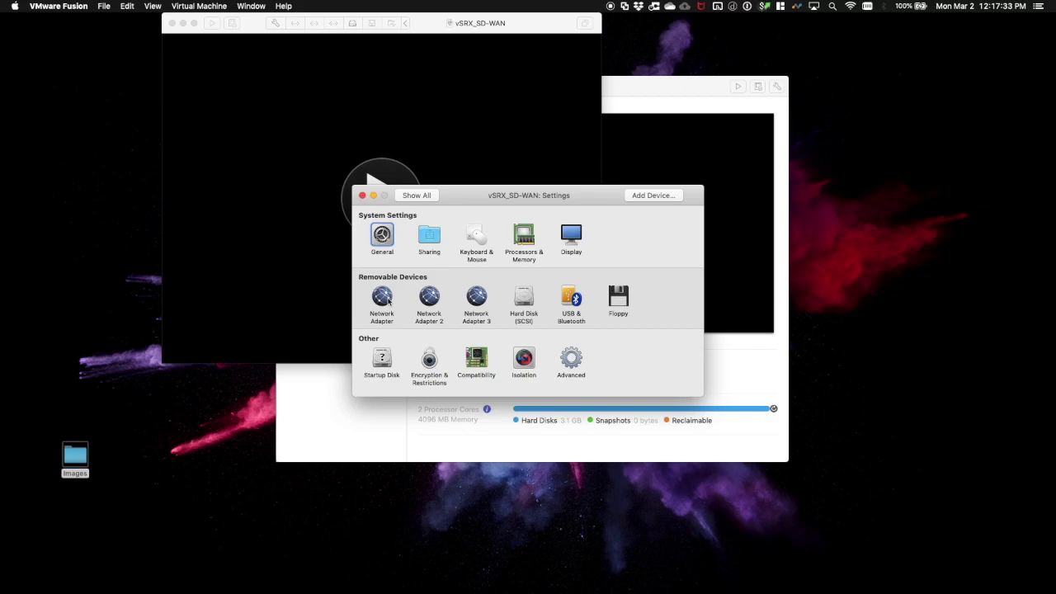
pyautogui.click(387, 301)
pyautogui.scroll(-3, 486, 367)
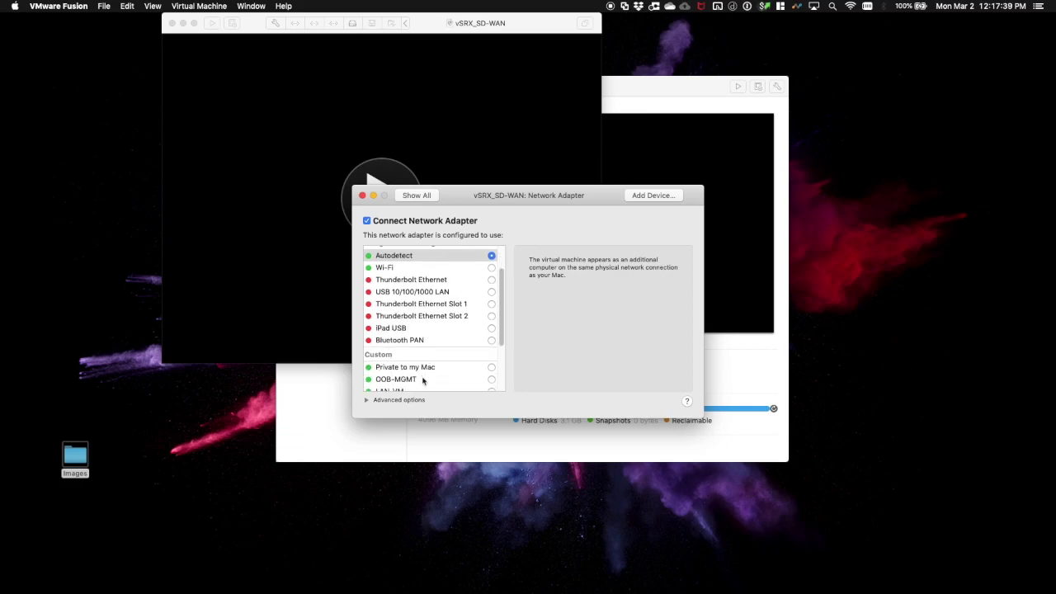
pyautogui.click(491, 379)
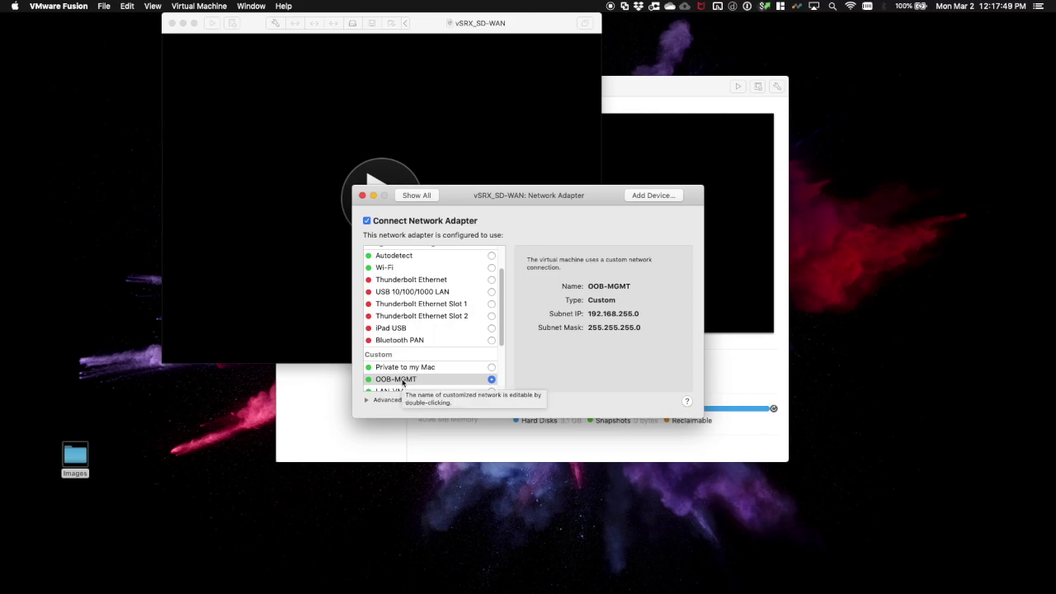
pyautogui.scroll(1, 402, 382)
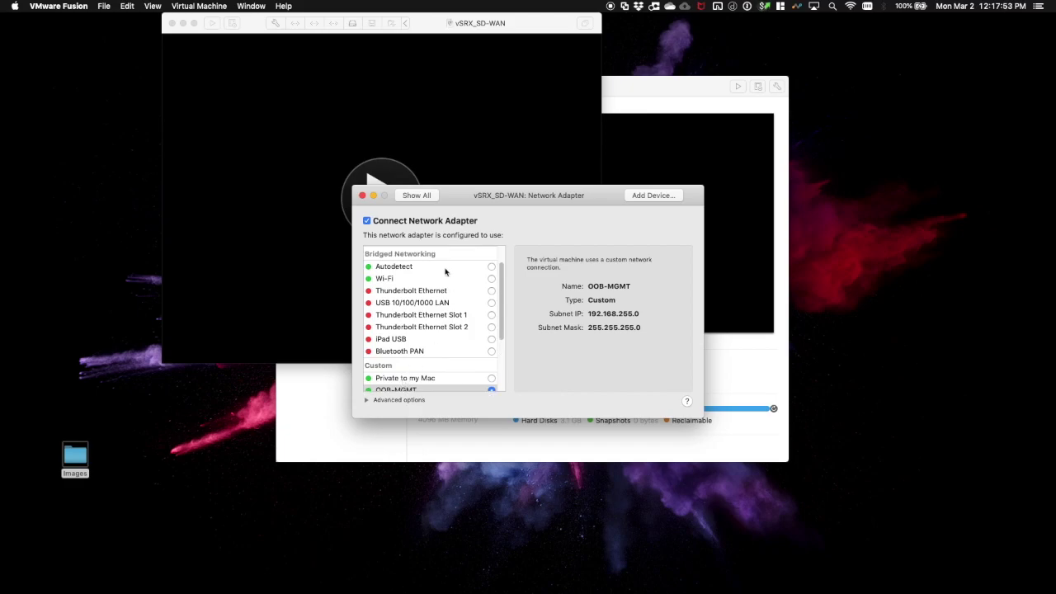
pyautogui.click(415, 195)
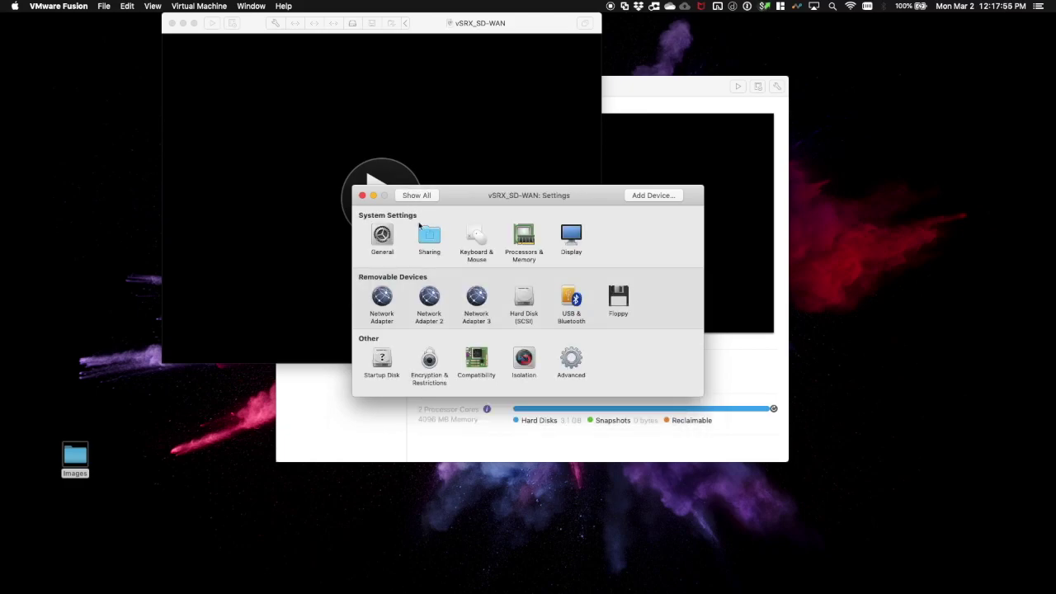
# Step: Connect Network Adapter 2 of the virtual machine to the custom WAN-0 network
pyautogui.click(429, 296)
pyautogui.scroll(-5, 429, 363)
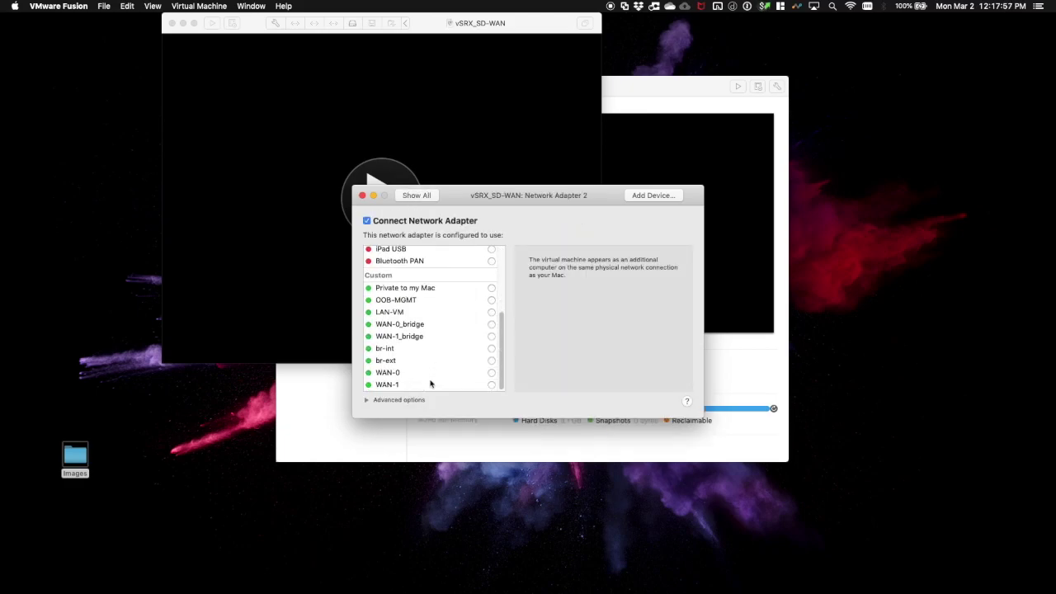
pyautogui.click(412, 373)
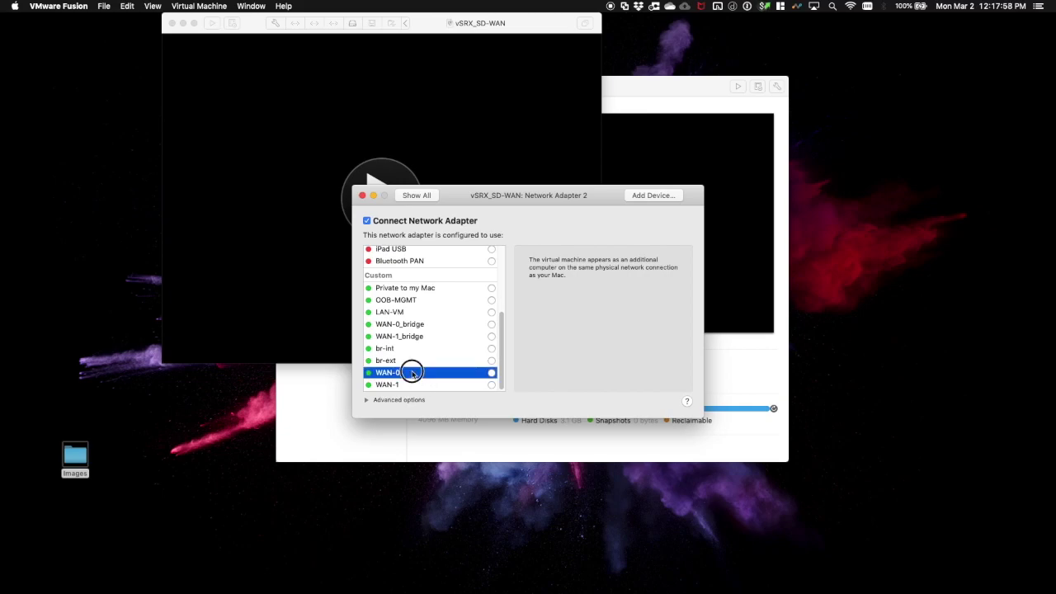
pyautogui.click(491, 373)
pyautogui.click(415, 195)
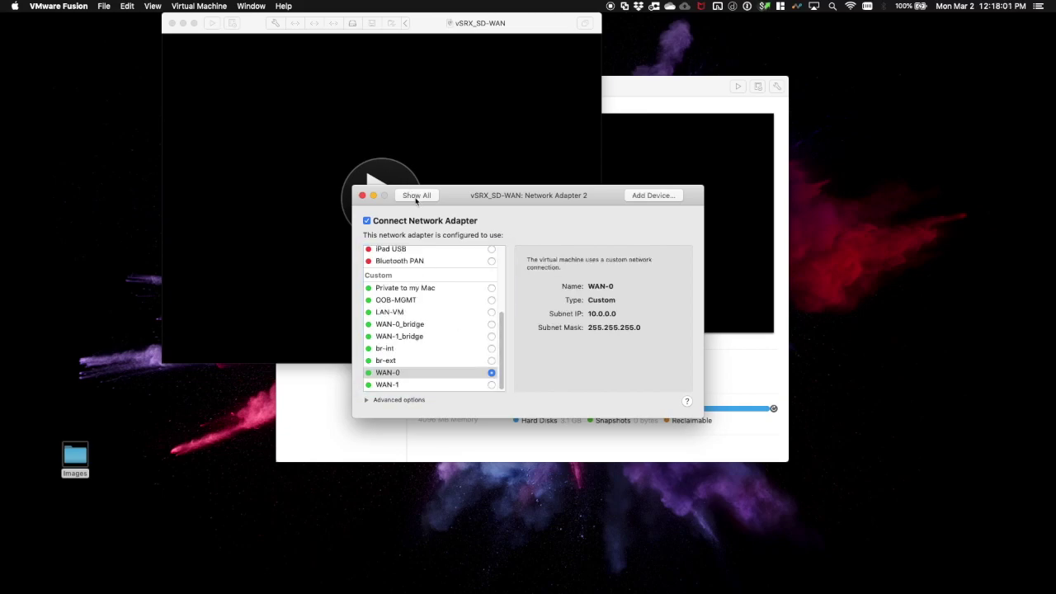
# Step: Connect Network Adapter 3 to the custom WAN-1 network and close the virtual machine's settings
pyautogui.click(477, 297)
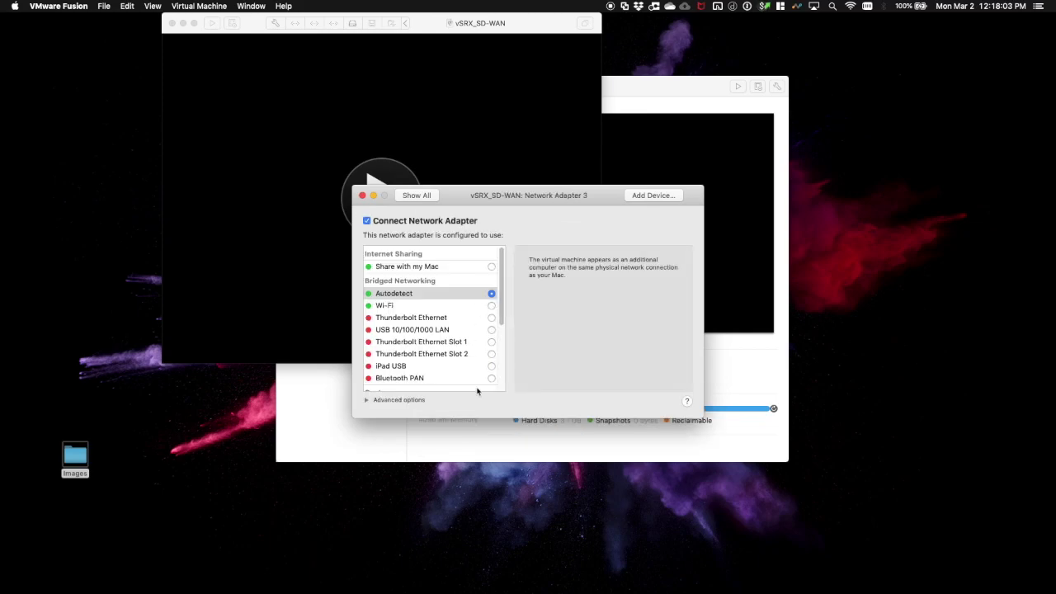
pyautogui.scroll(-5, 437, 325)
pyautogui.click(492, 385)
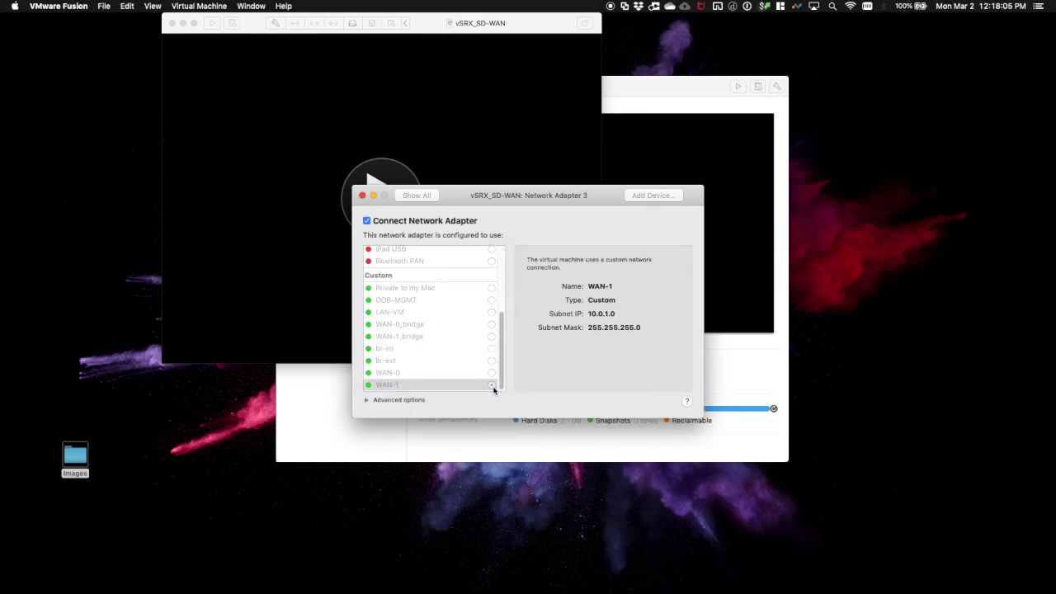
pyautogui.click(418, 196)
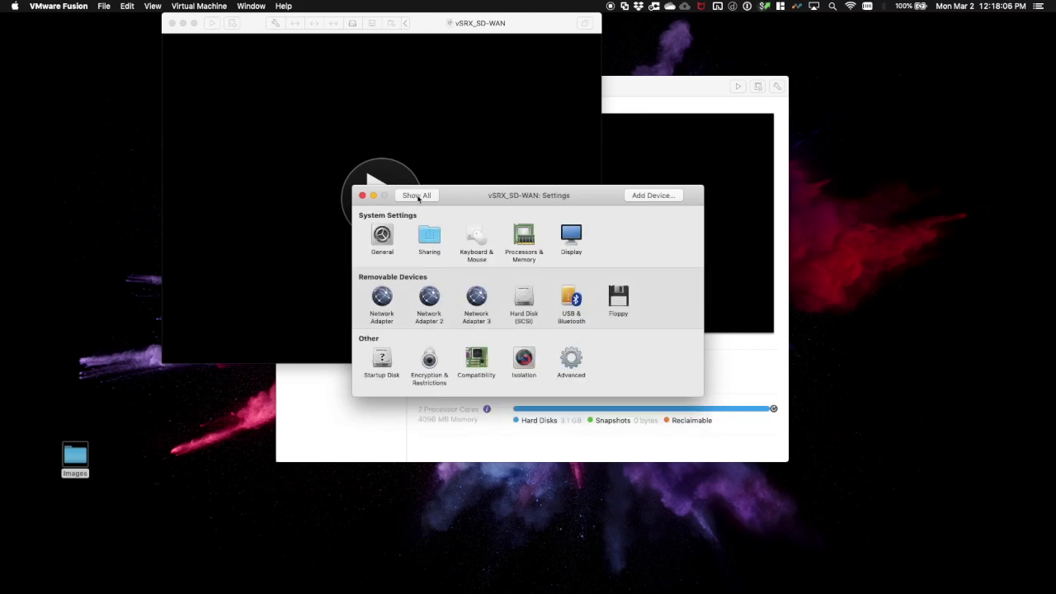
pyautogui.click(363, 195)
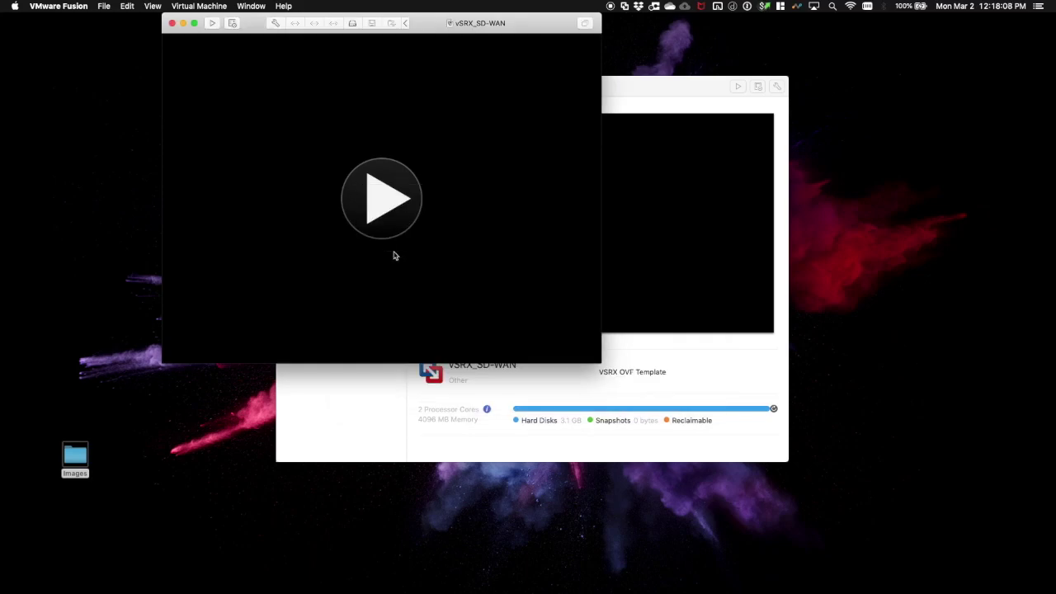
# Step: Start the vSRX_SD-WAN virtual machine, log in to its console as root, and enter the Junos cli
pyautogui.click(380, 193)
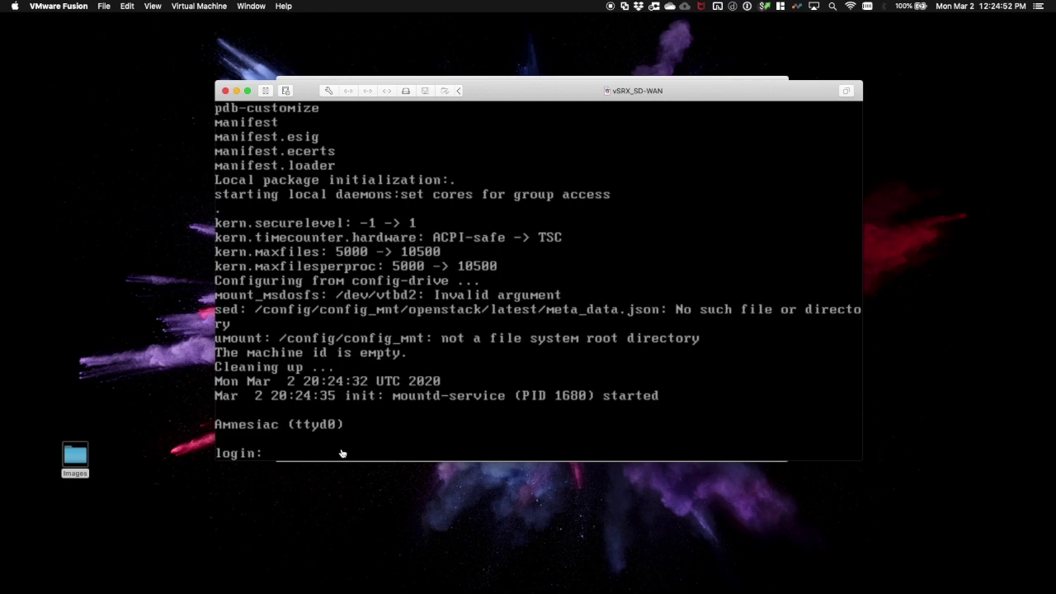
pyautogui.write('root')
pyautogui.press('Return')
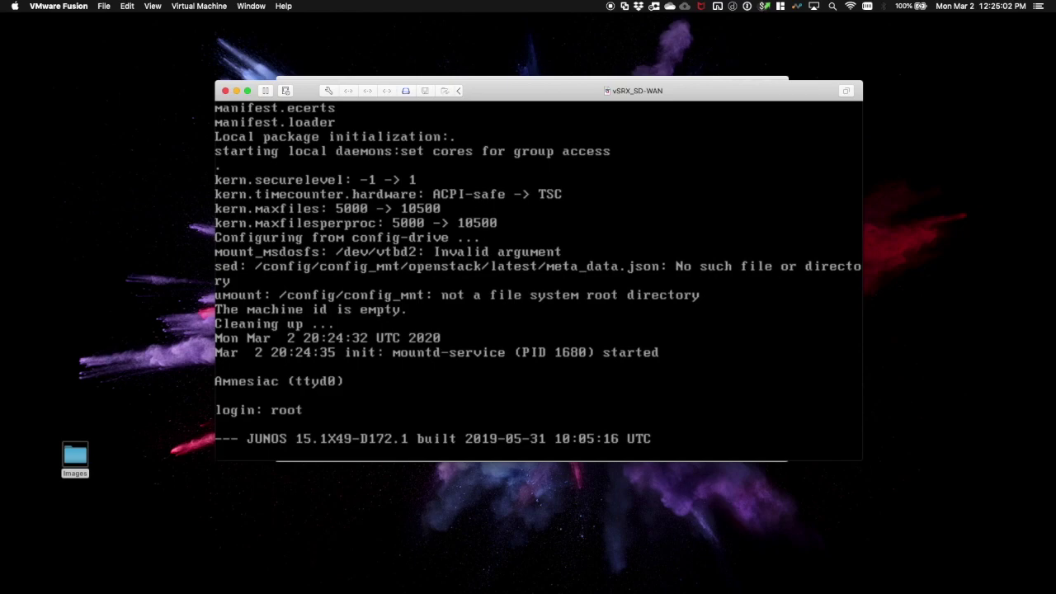
pyautogui.press('Return')
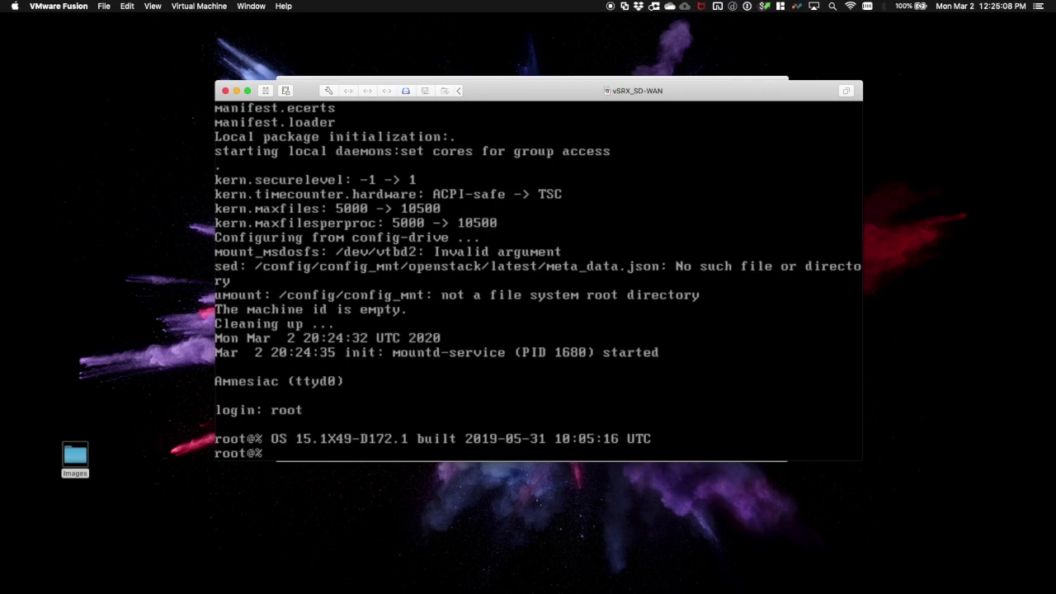
pyautogui.write('cli')
pyautogui.press('Return')
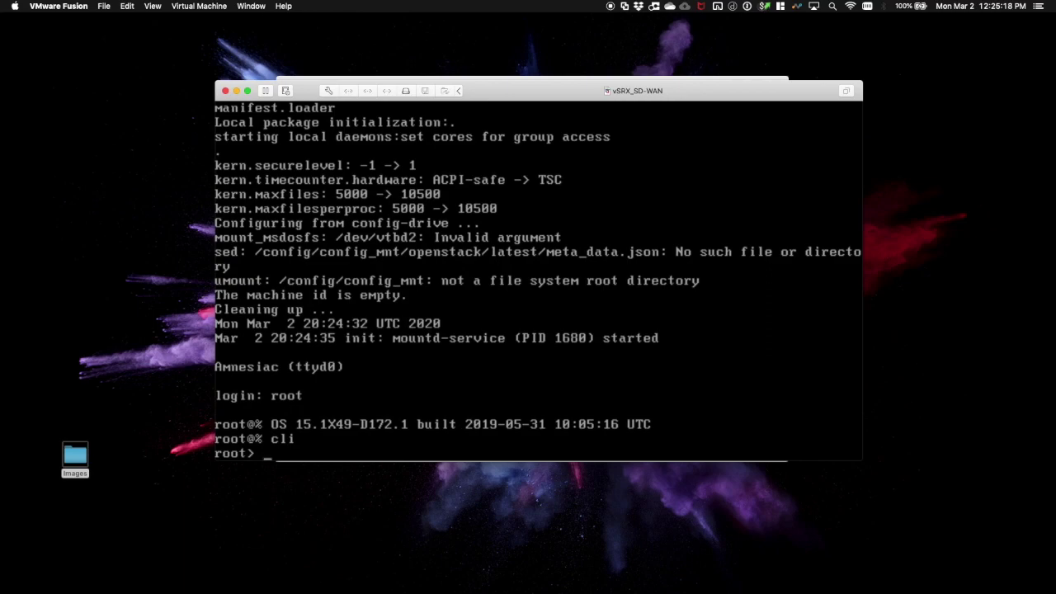
# Step: Check the router's interfaces by running show interfaces terse, repeating the command once and leaving the paged output each time
pyautogui.write('show interfaces terse')
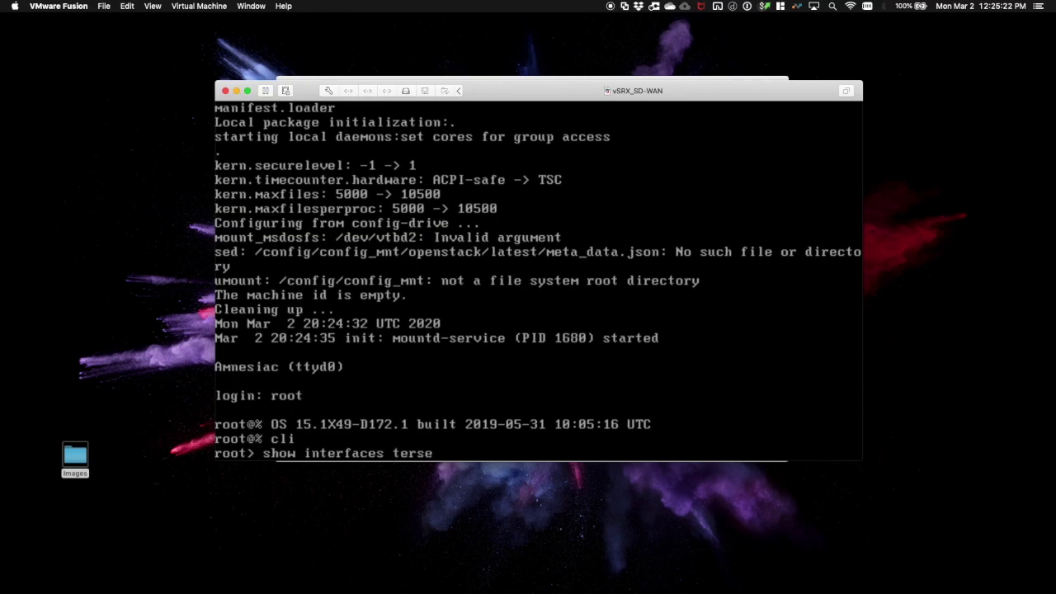
pyautogui.press('Return')
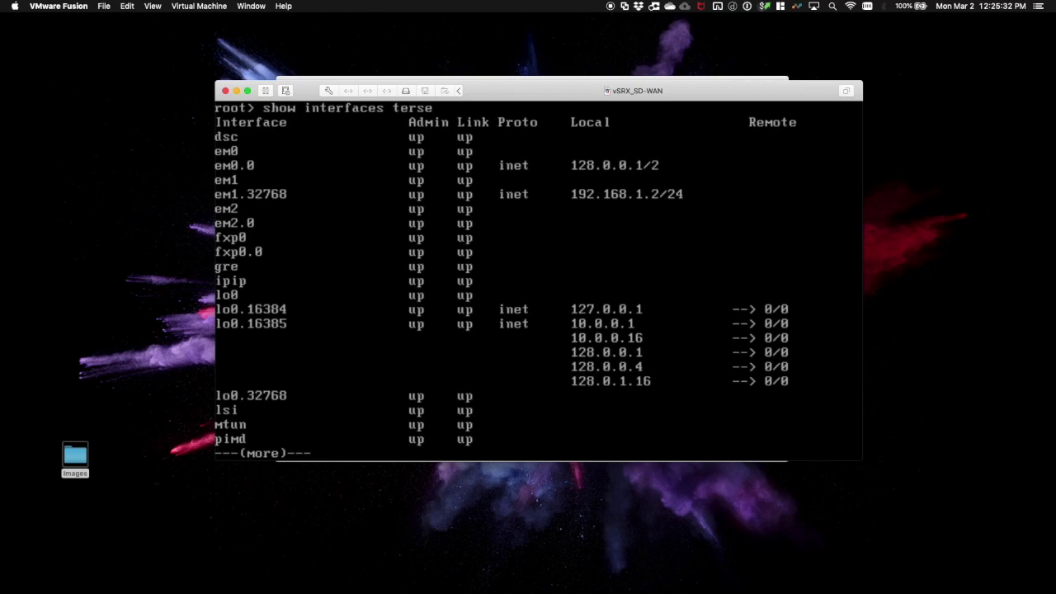
pyautogui.press('q')
pyautogui.press('Up')
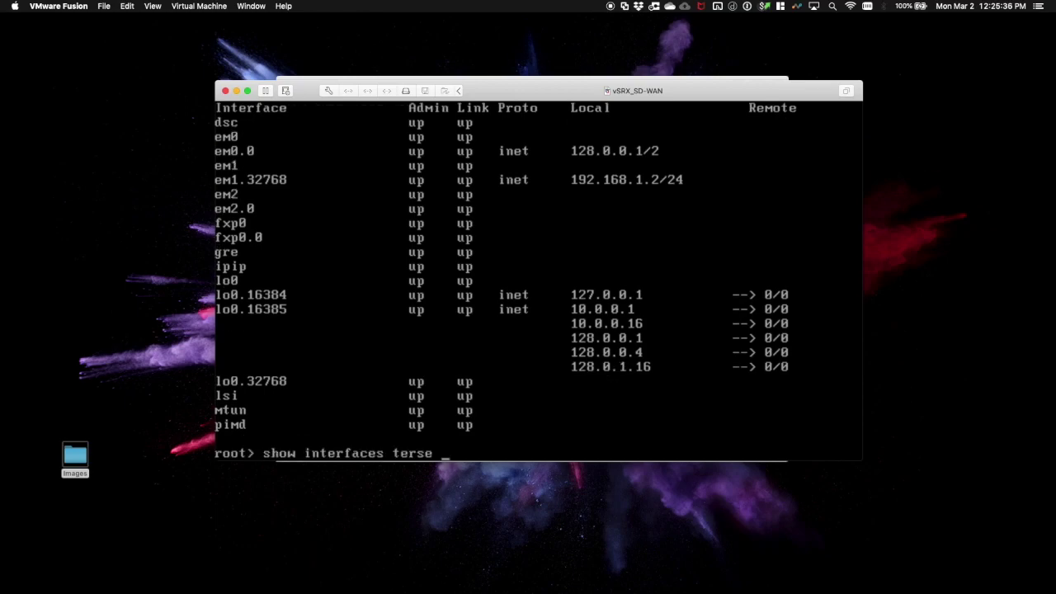
pyautogui.press('Return')
pyautogui.press('q')
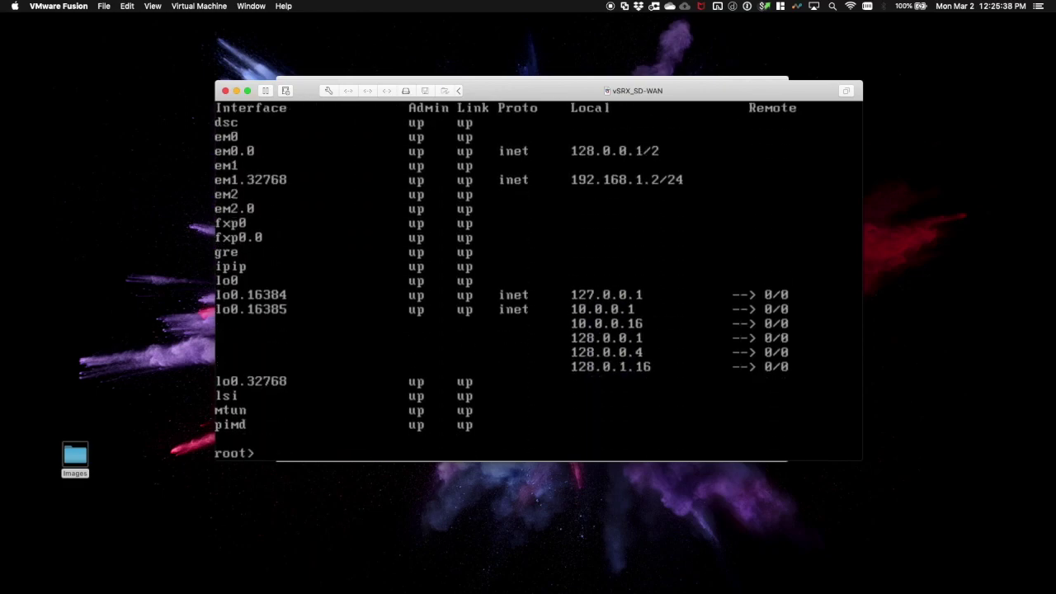
# Step: Monitor the interfaces for the ge ports with show interfaces terse | refresh 5, and stop the refreshing output
pyautogui.press('Up')
pyautogui.write('| resolve')
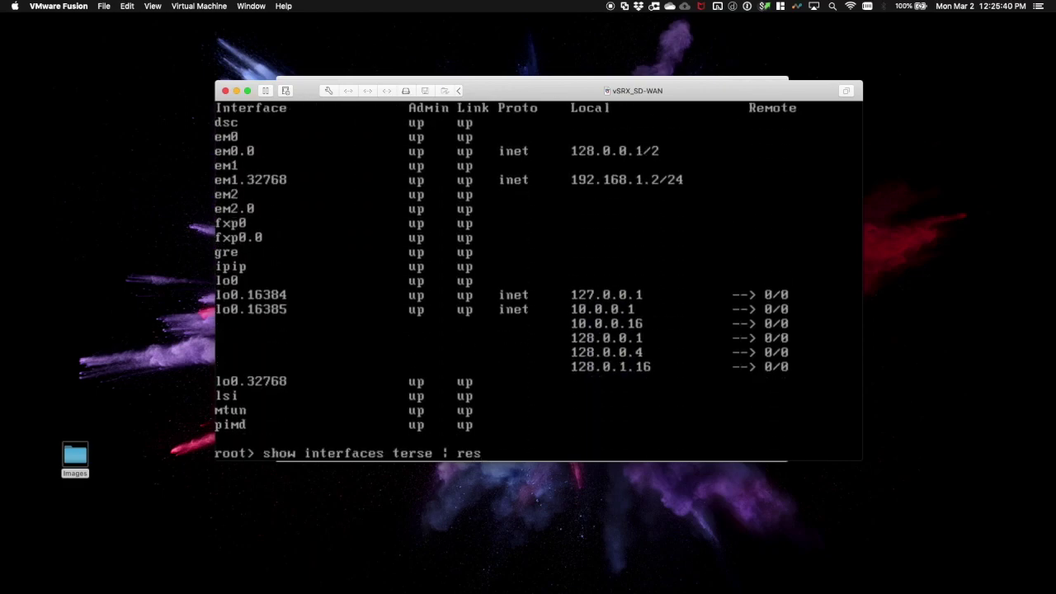
pyautogui.press('BackSpace')
pyautogui.press('BackSpace')
pyautogui.press('BackSpace')
pyautogui.press('BackSpace')
pyautogui.press('BackSpace')
pyautogui.press('BackSpace')
pyautogui.write('fresh 5')
pyautogui.press('Return')
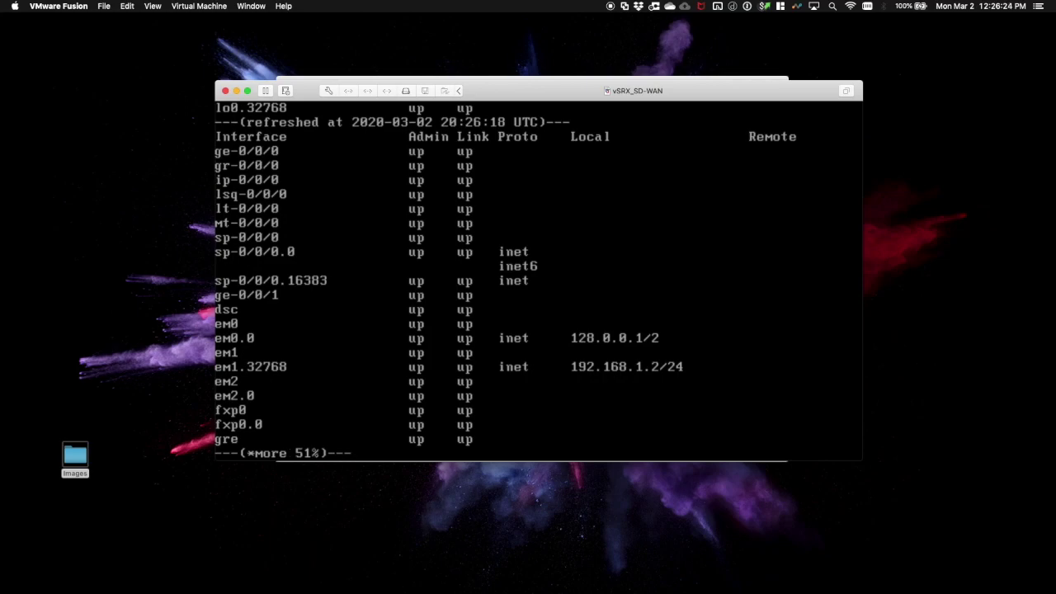
pyautogui.press('q')
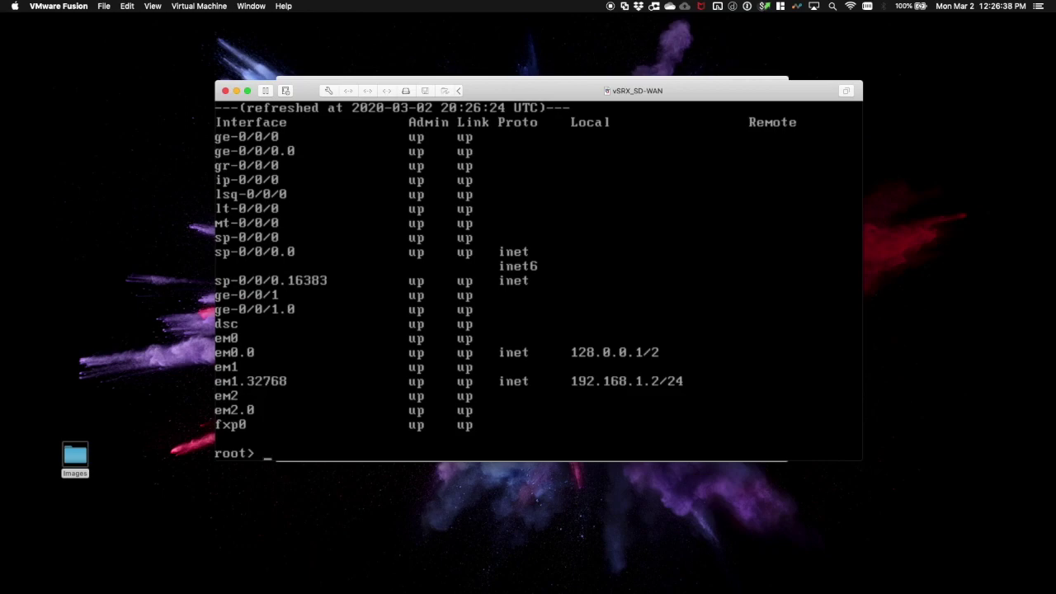
# Step: Shut down the vSRX with request system power-off, answering yes to the confirmation
pyautogui.write('quest system power-off')
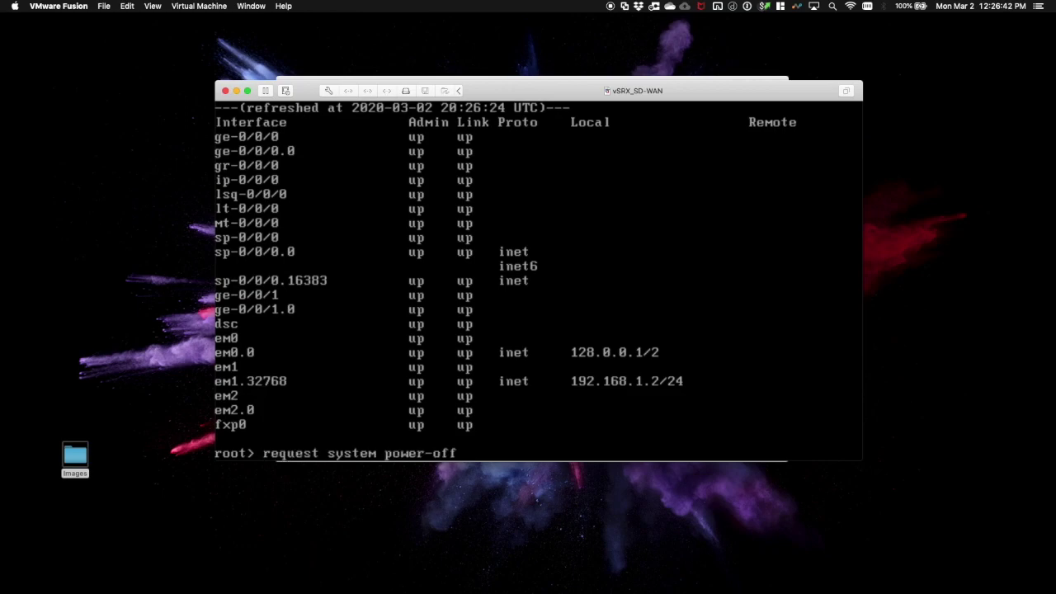
pyautogui.press('Return')
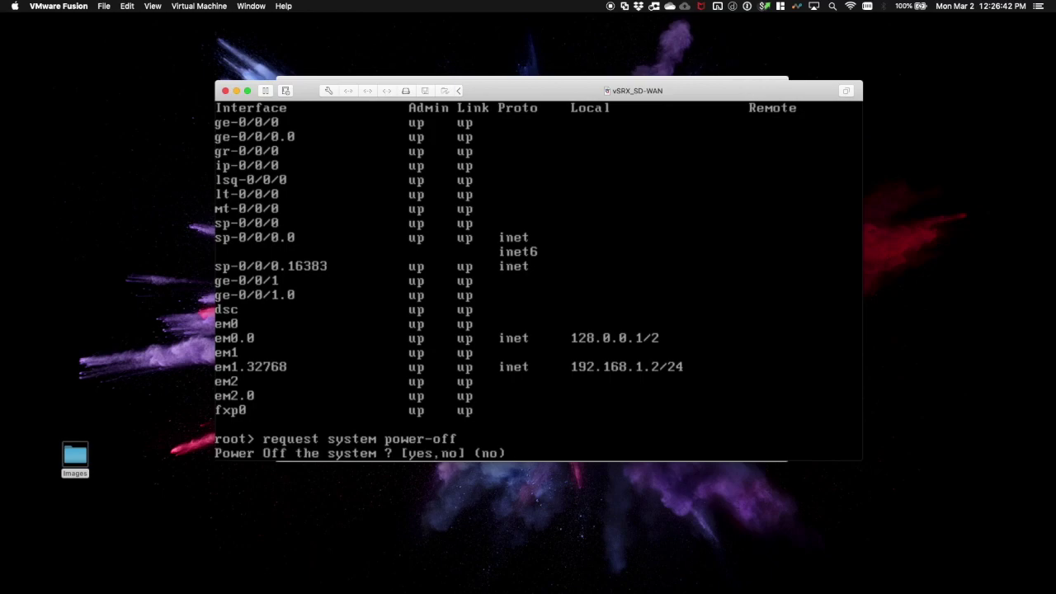
pyautogui.write('yes')
pyautogui.press('Return')
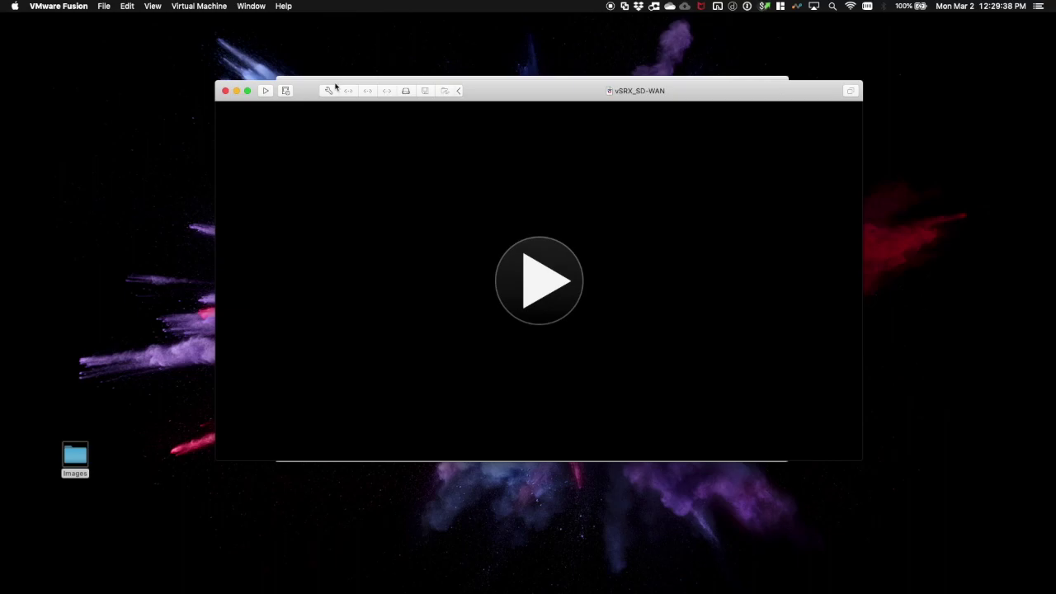
# Step: Add a fourth network adapter to vSRX_SD-WAN, connect it to the custom LAN-VM network, and close the settings and the virtual machine window
pyautogui.click(330, 90)
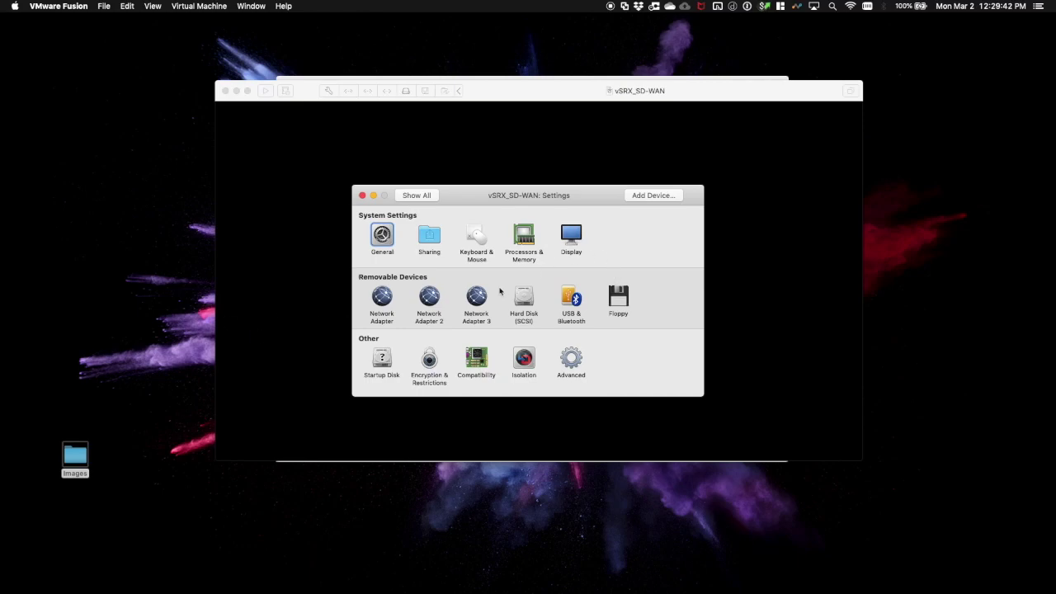
pyautogui.click(650, 196)
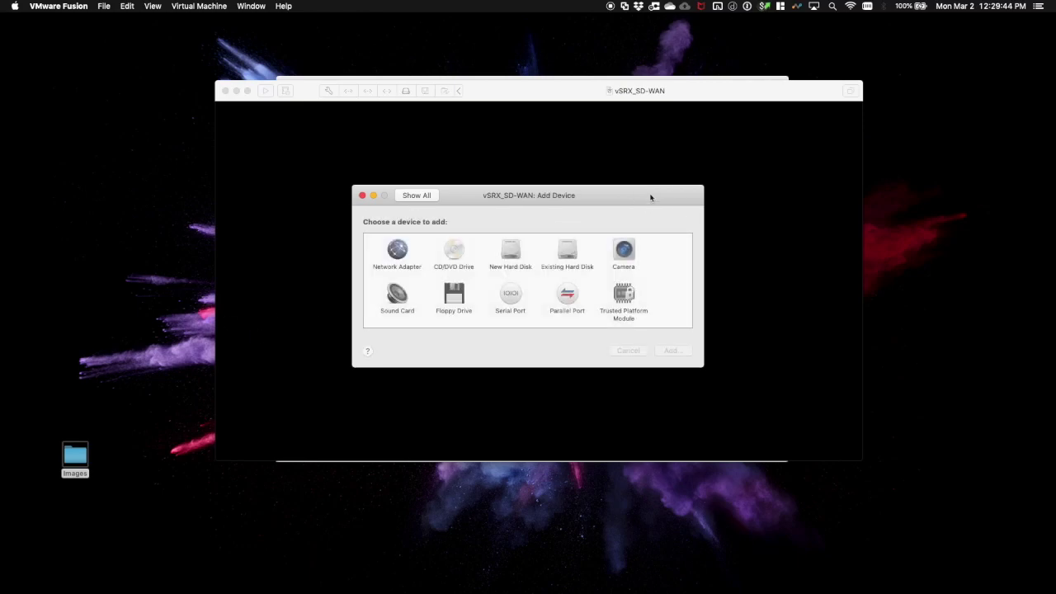
pyautogui.click(405, 254)
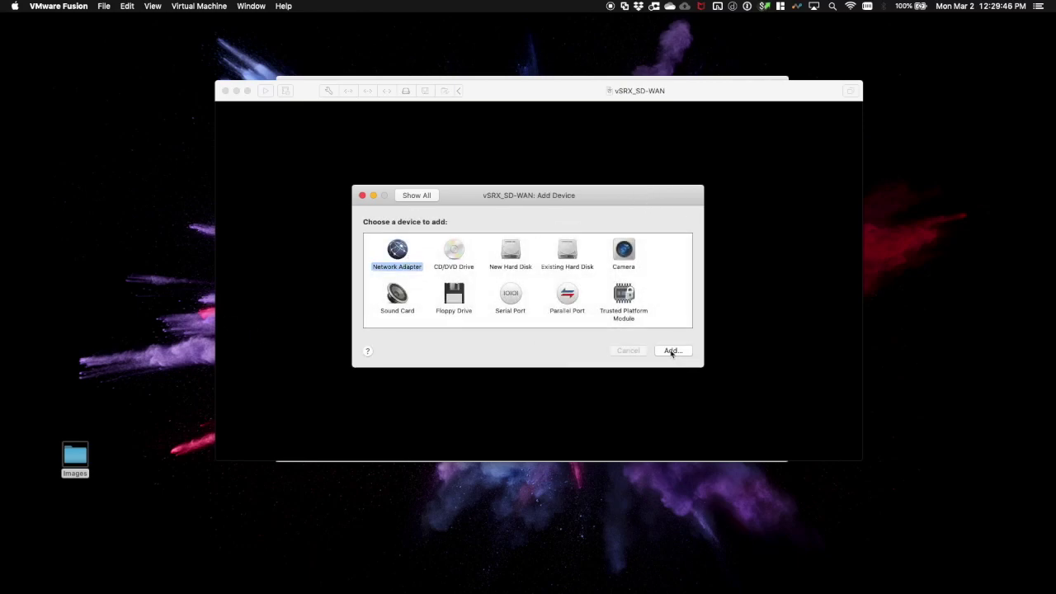
pyautogui.click(673, 351)
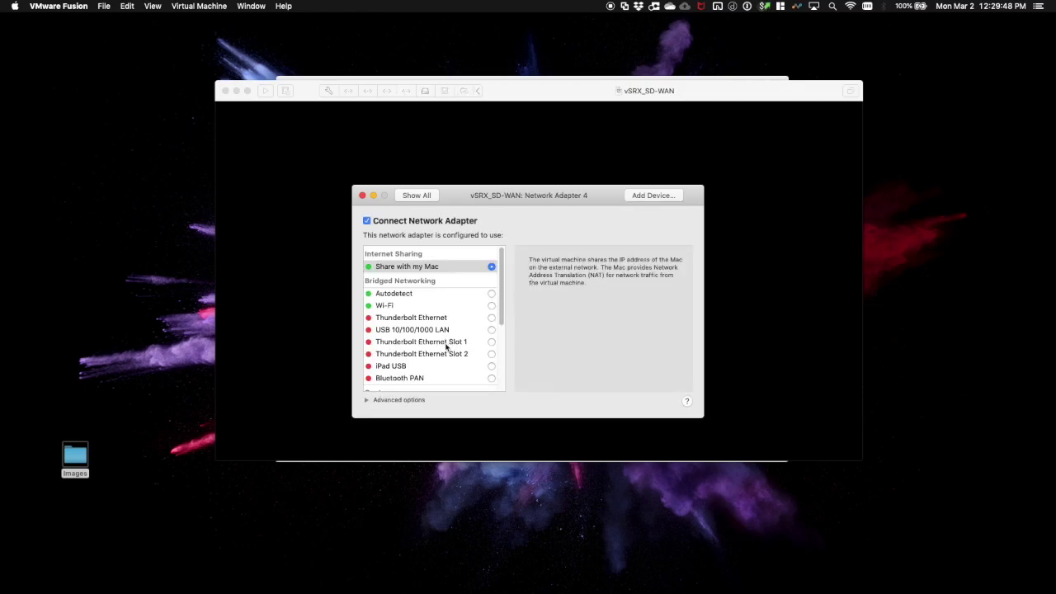
pyautogui.scroll(-5, 445, 346)
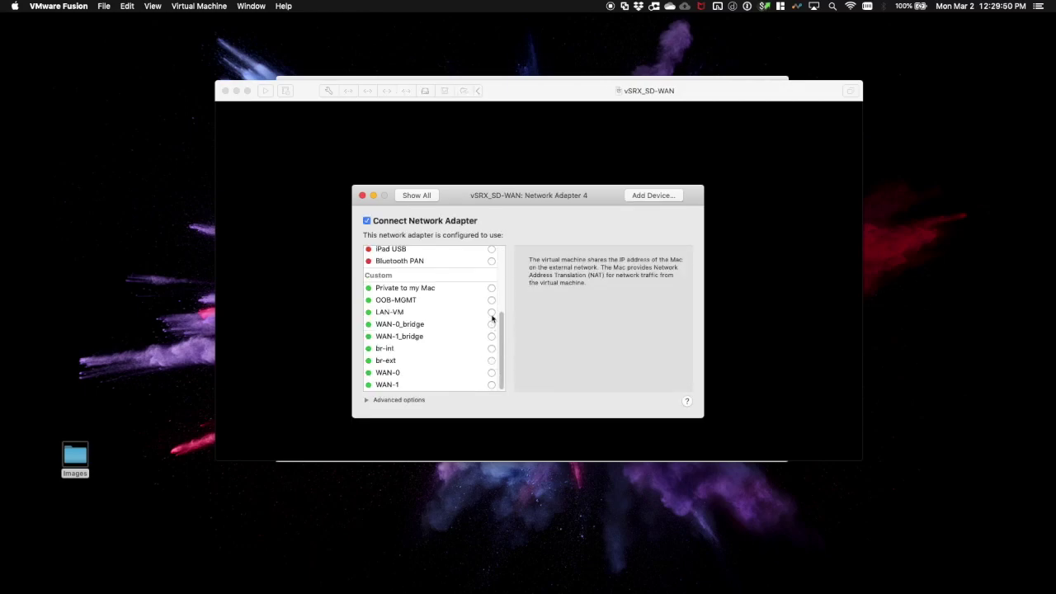
pyautogui.click(492, 312)
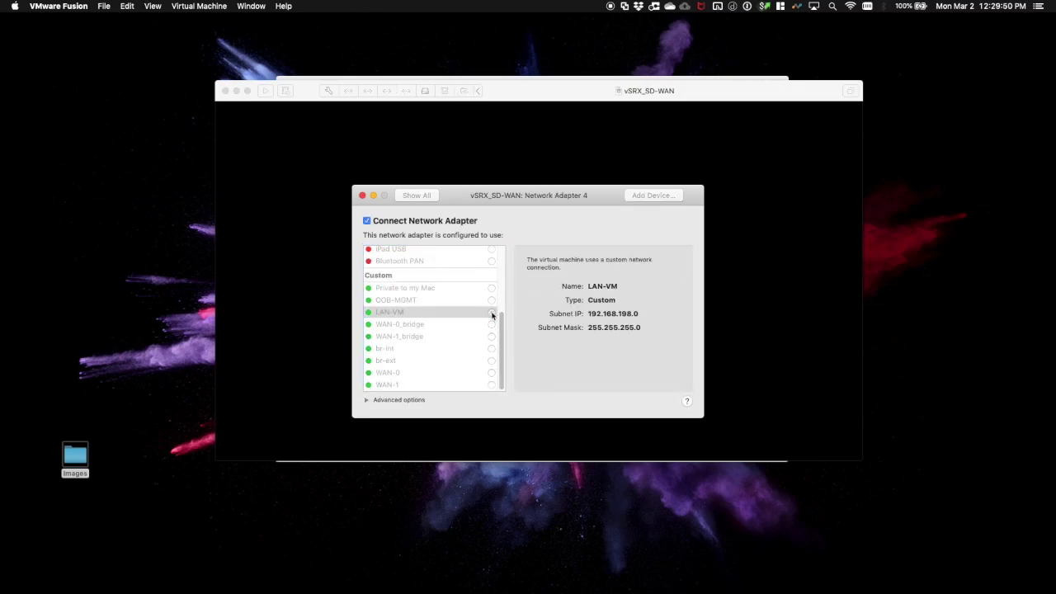
pyautogui.click(363, 196)
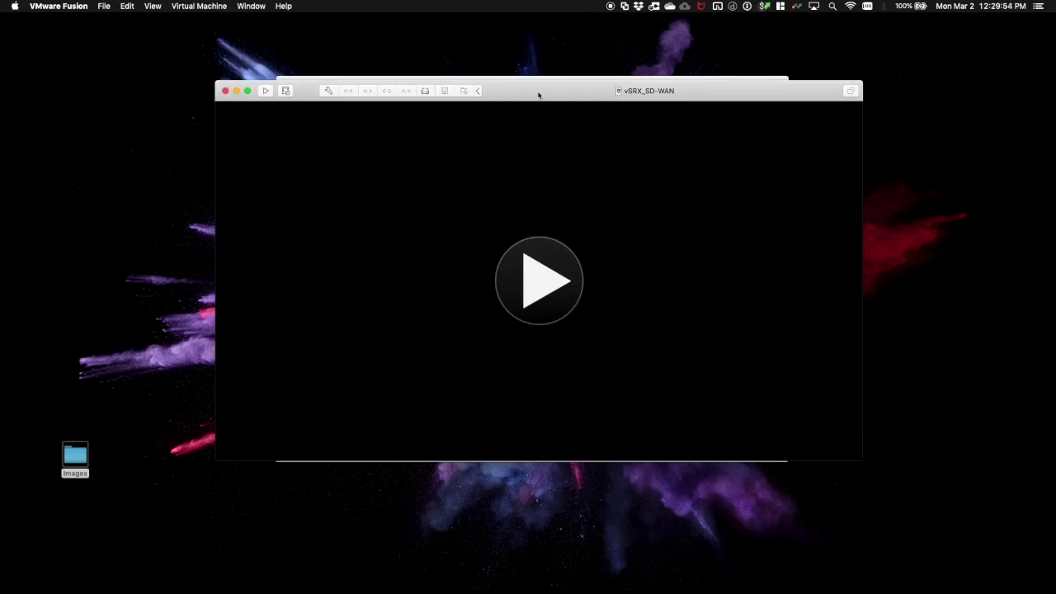
pyautogui.click(226, 91)
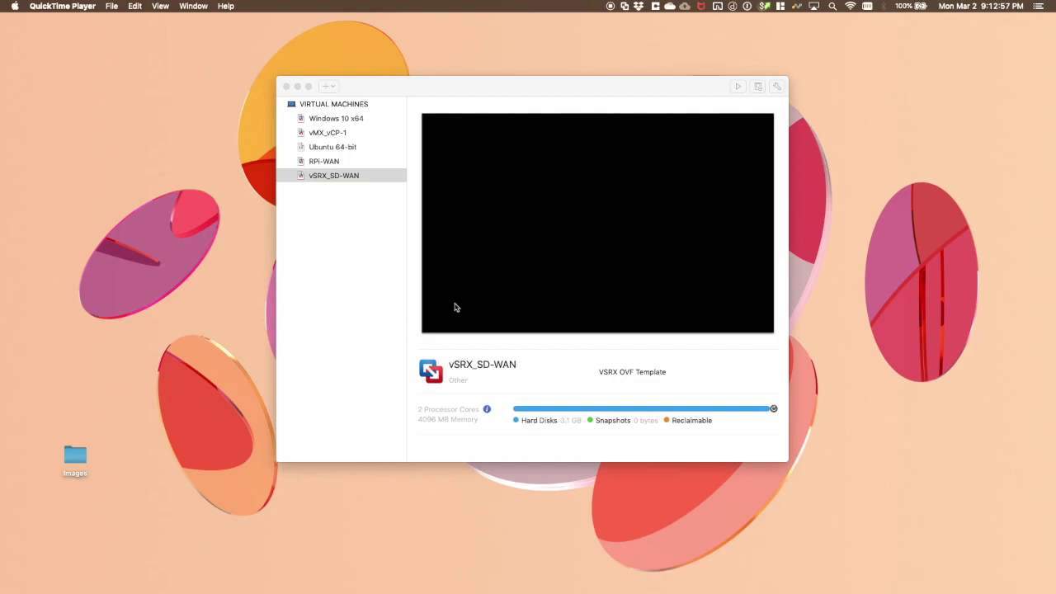
# Step: Reveal the vSRX_SD-WAN virtual machine file in Finder from the library, quit VMware Fusion, and reposition the Finder window
pyautogui.rightClick(350, 180)
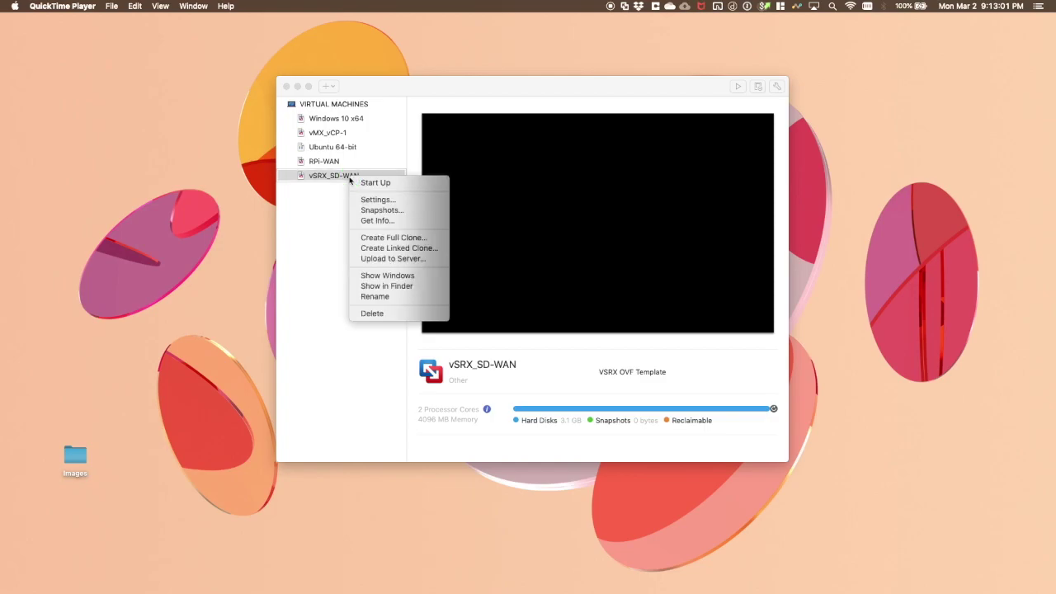
pyautogui.click(389, 287)
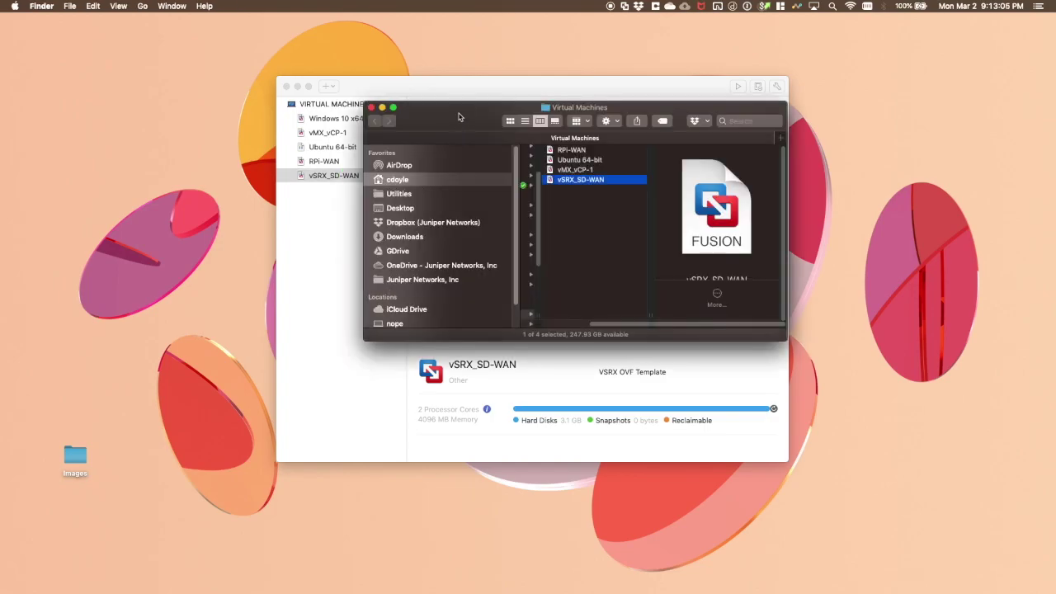
pyautogui.moveTo(461, 120); pyautogui.dragTo(214, 311)
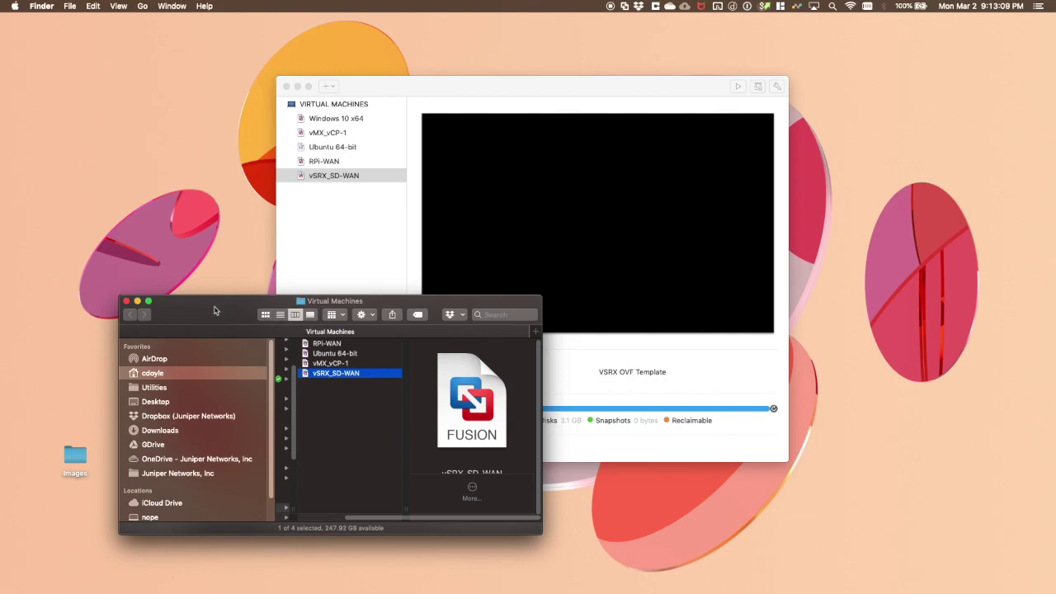
pyautogui.click(419, 92)
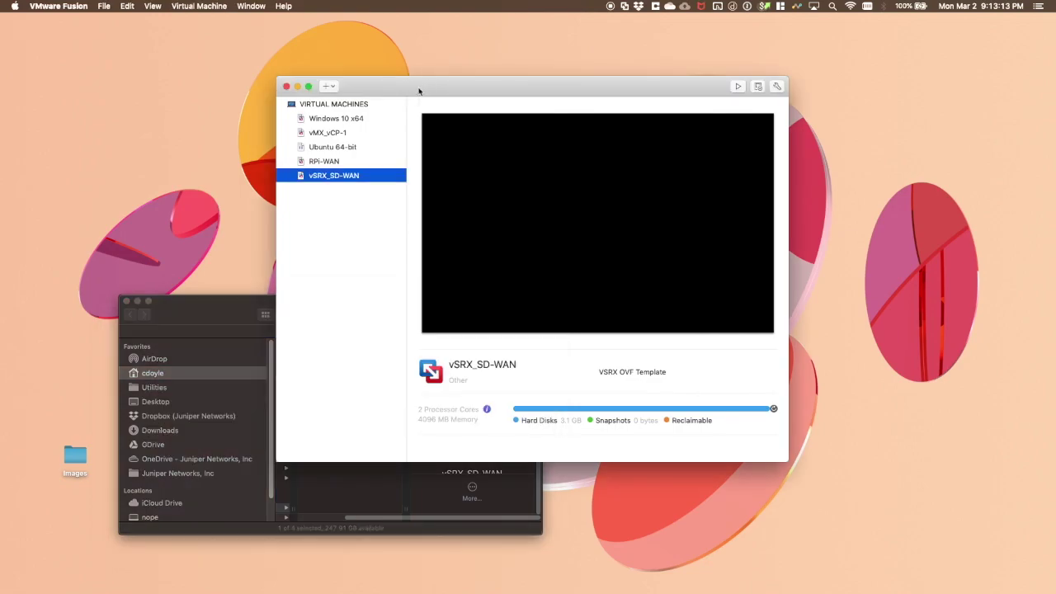
pyautogui.press('super+q')
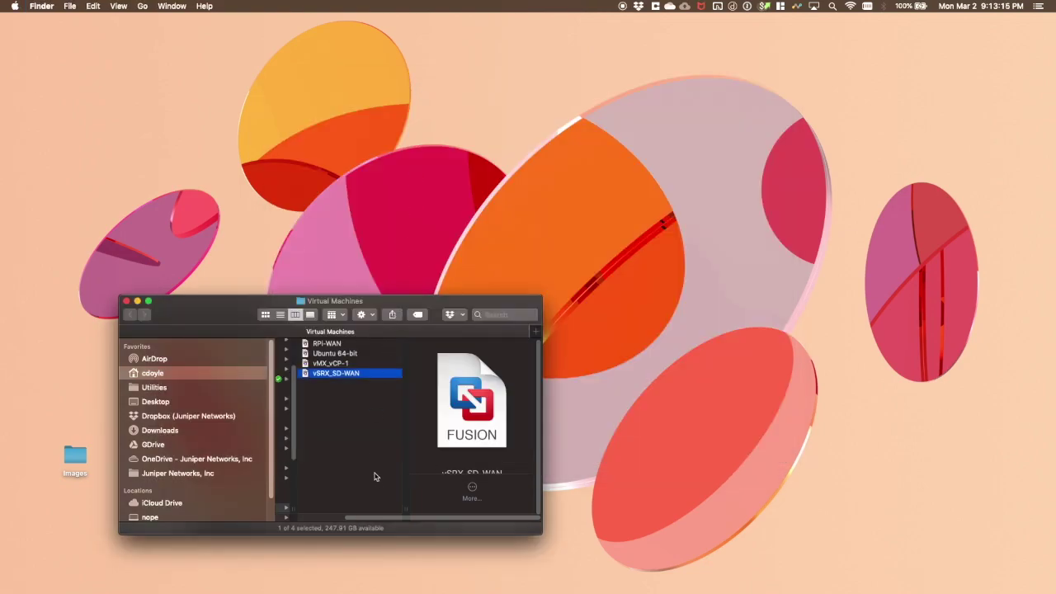
pyautogui.moveTo(445, 305); pyautogui.dragTo(506, 146)
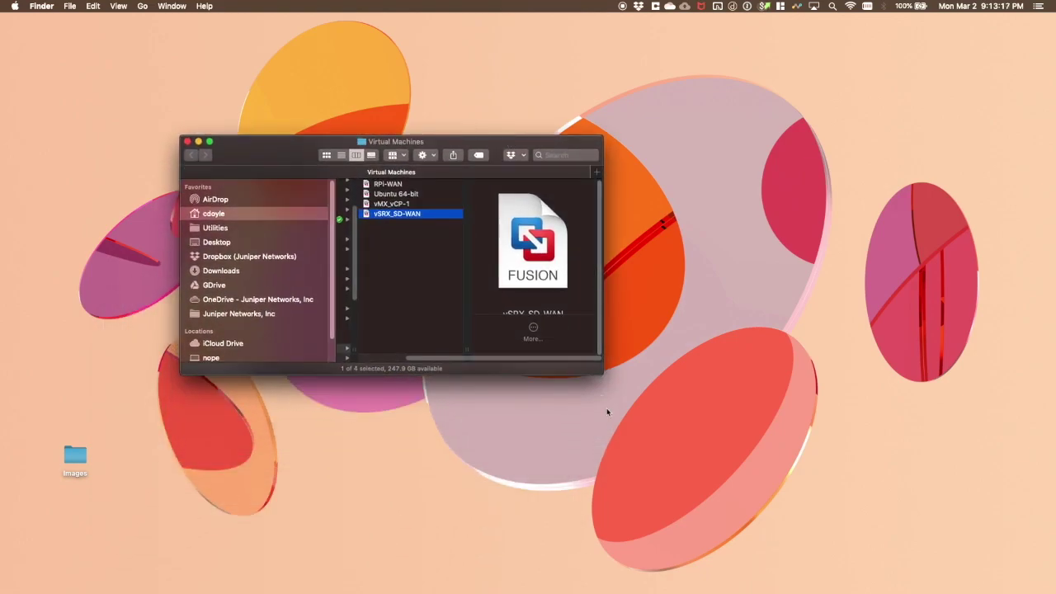
# Step: Enlarge the Finder window, then open Terminal in the Virtual Machines.localized/vSRX_SD-WAN.vmwarevm directory
pyautogui.moveTo(598, 373); pyautogui.dragTo(858, 456)
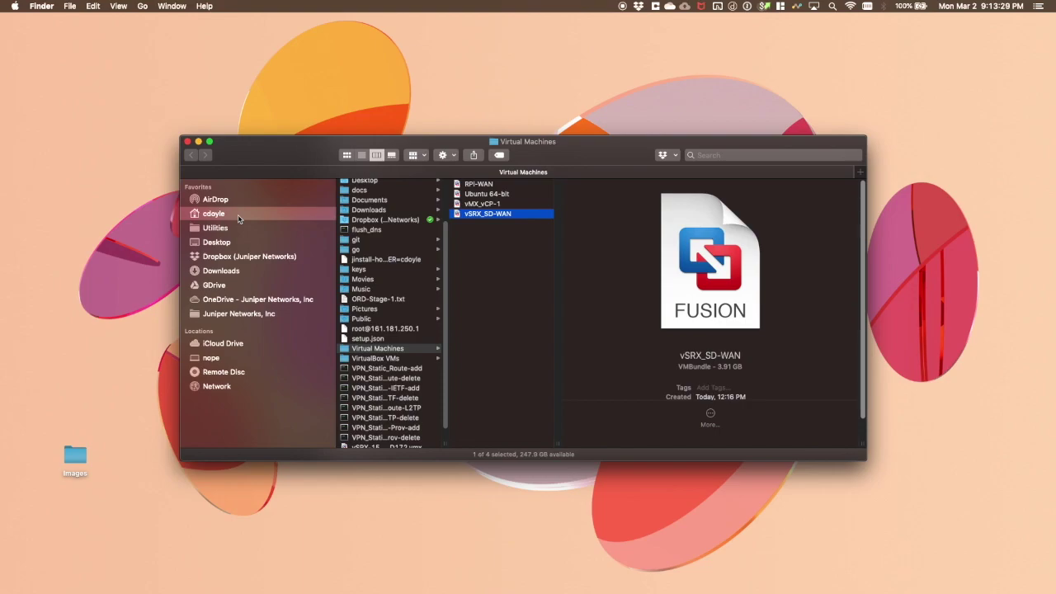
pyautogui.press('super+space')
pyautogui.write('termi')
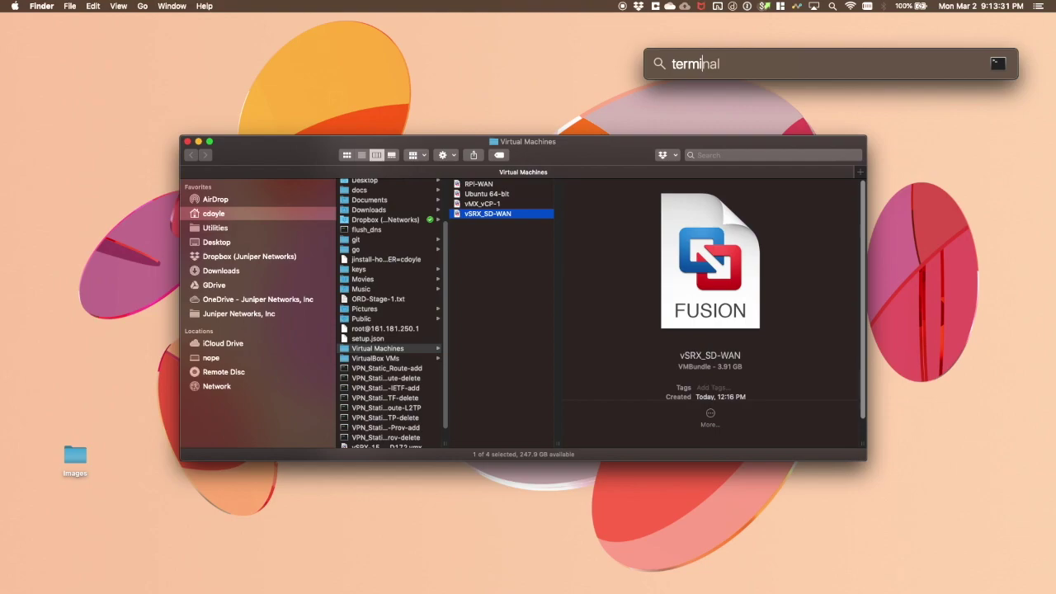
pyautogui.press('Return')
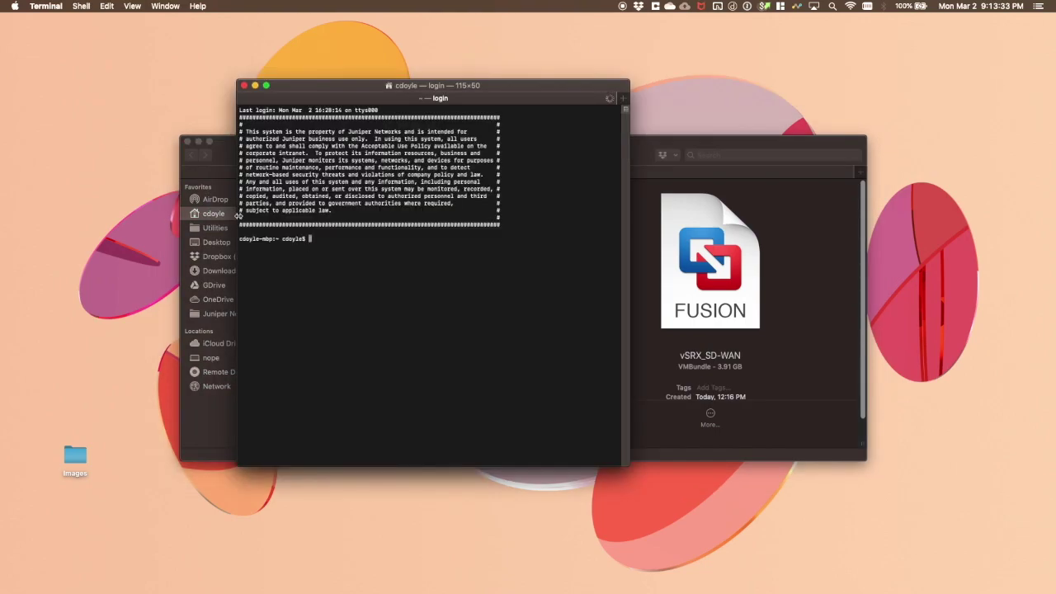
pyautogui.write('cd Virtual\\ M')
pyautogui.press('Tab')
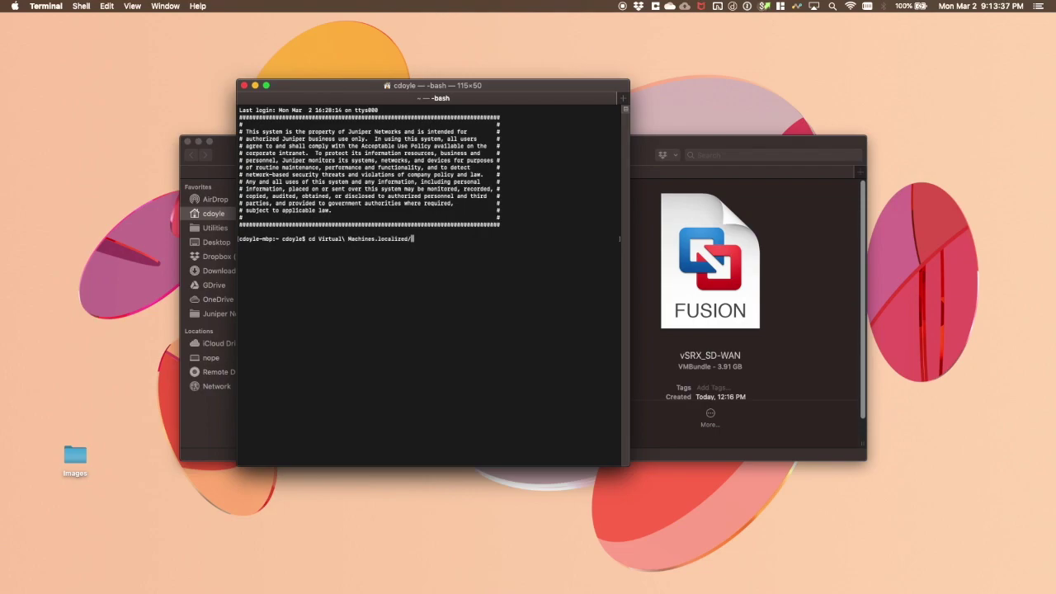
pyautogui.write('vS')
pyautogui.press('Tab')
pyautogui.press('Return')
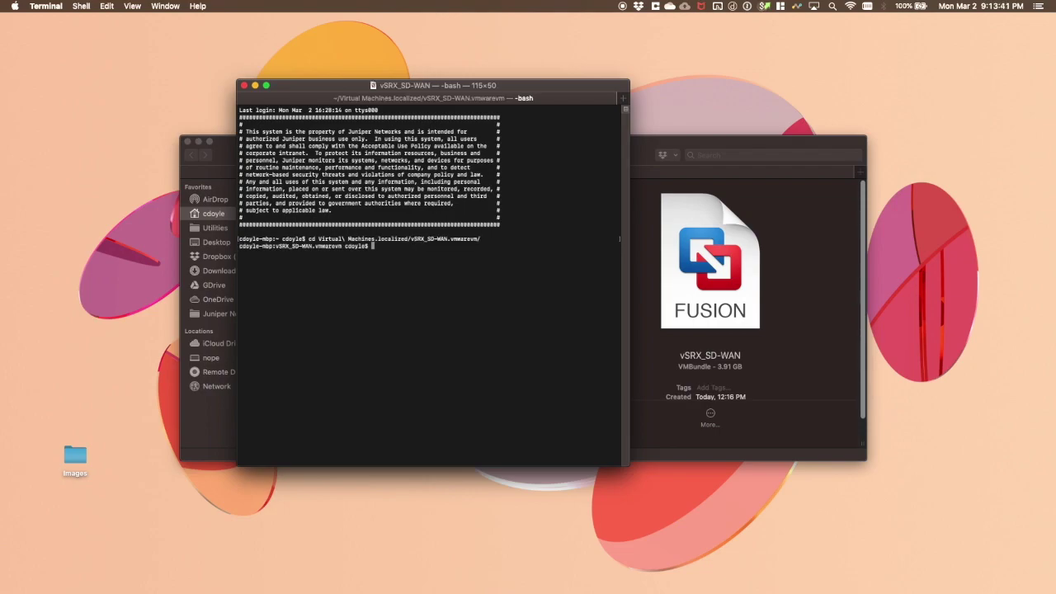
# Step: List the files in the virtual machine directory and highlight vSRX_SD-WAN.vmx and vSRX_SD-WAN.vmx.bak
pyautogui.moveTo(602, 87); pyautogui.dragTo(489, 55)
pyautogui.click(610, 159)
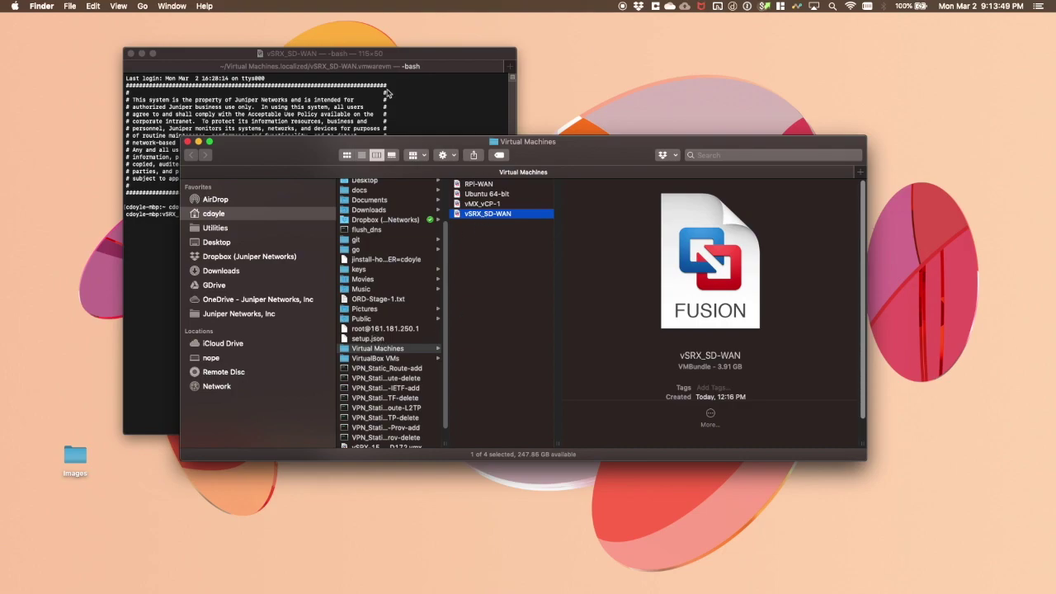
pyautogui.click(422, 58)
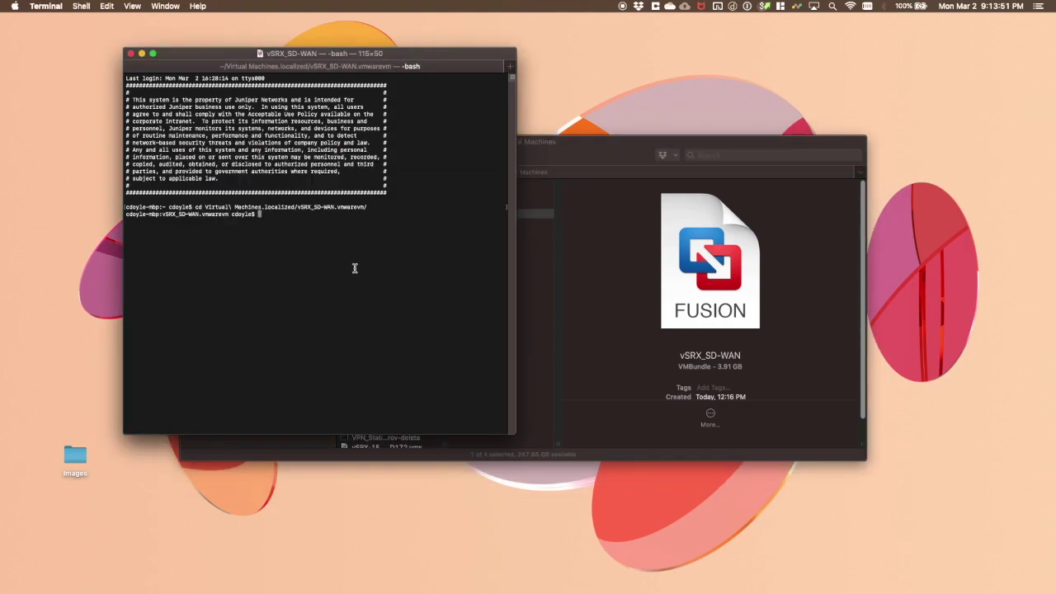
pyautogui.write('ls')
pyautogui.press('Return')
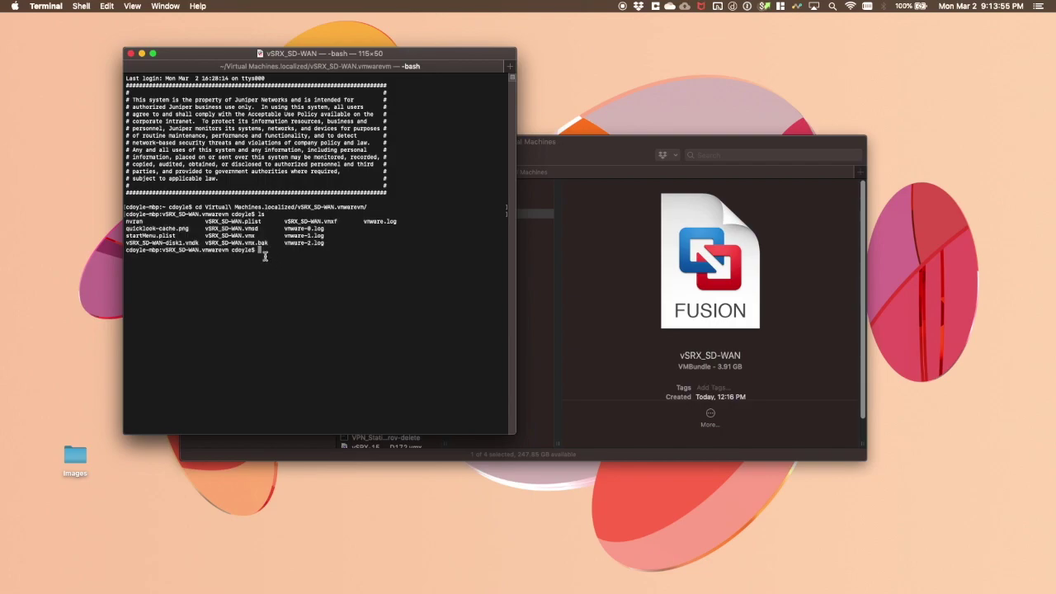
pyautogui.moveTo(205, 235); pyautogui.dragTo(242, 235)
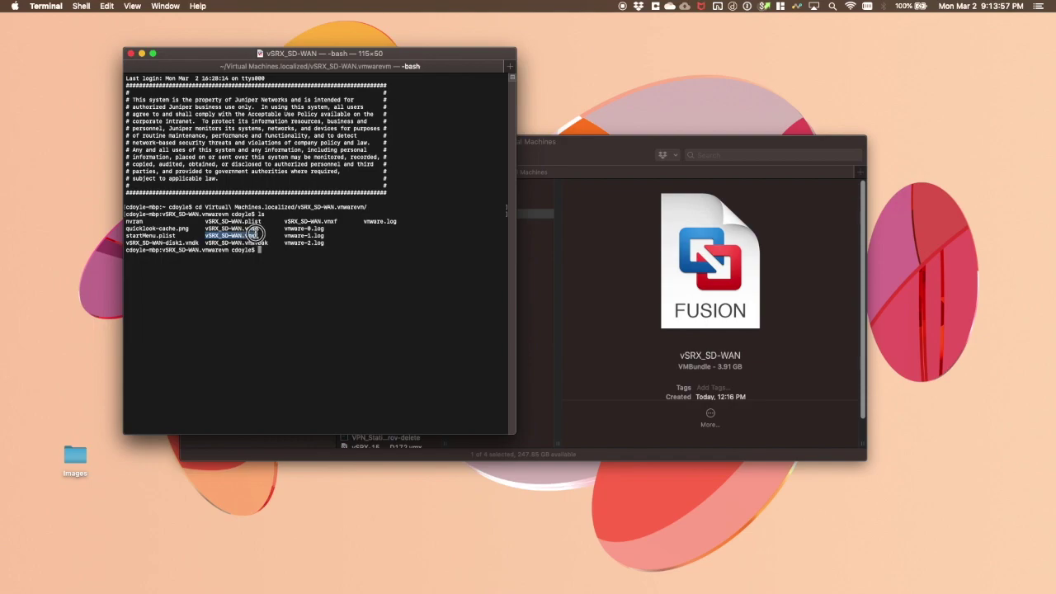
pyautogui.click(269, 246)
pyautogui.moveTo(270, 245); pyautogui.dragTo(207, 240)
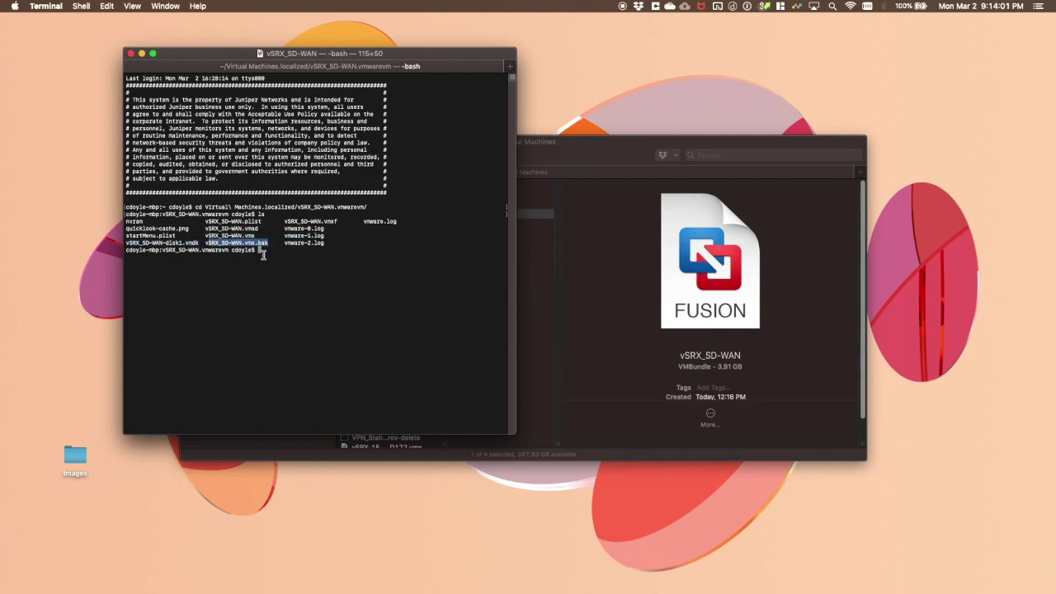
# Step: Back up the configuration by copying vSRX_SD-WAN.vmx to vSRX_SD-WAN.vmx.bak
pyautogui.click(264, 250)
pyautogui.write('cp vS')
pyautogui.press('Tab')
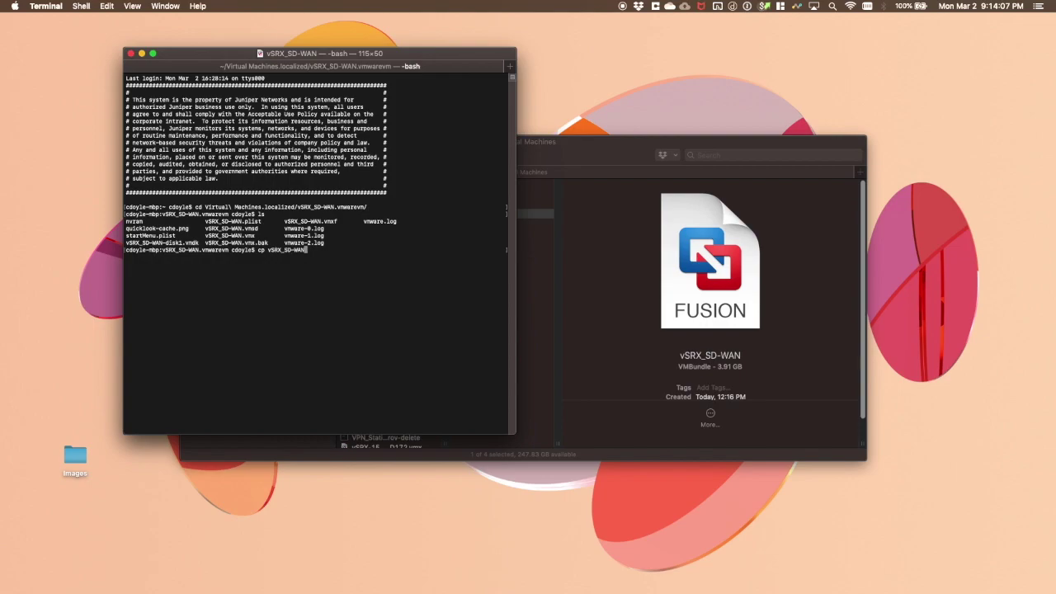
pyautogui.write('.vmx vS')
pyautogui.press('Tab')
pyautogui.write('.vmx.bak')
pyautogui.press('Return')
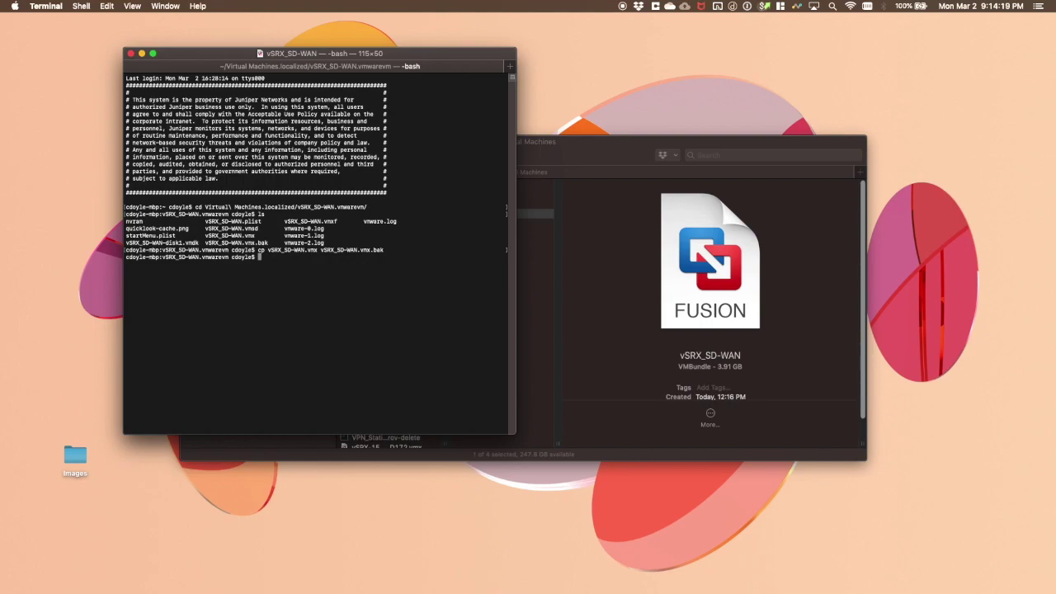
# Step: Open vSRX_SD-WAN.vmx in pico and uncomment the ethernet3.virtualDev = "vmxnet3" line near the end of the file
pyautogui.write('pico vSRX_SD-WAN.vmx')
pyautogui.press('Return')
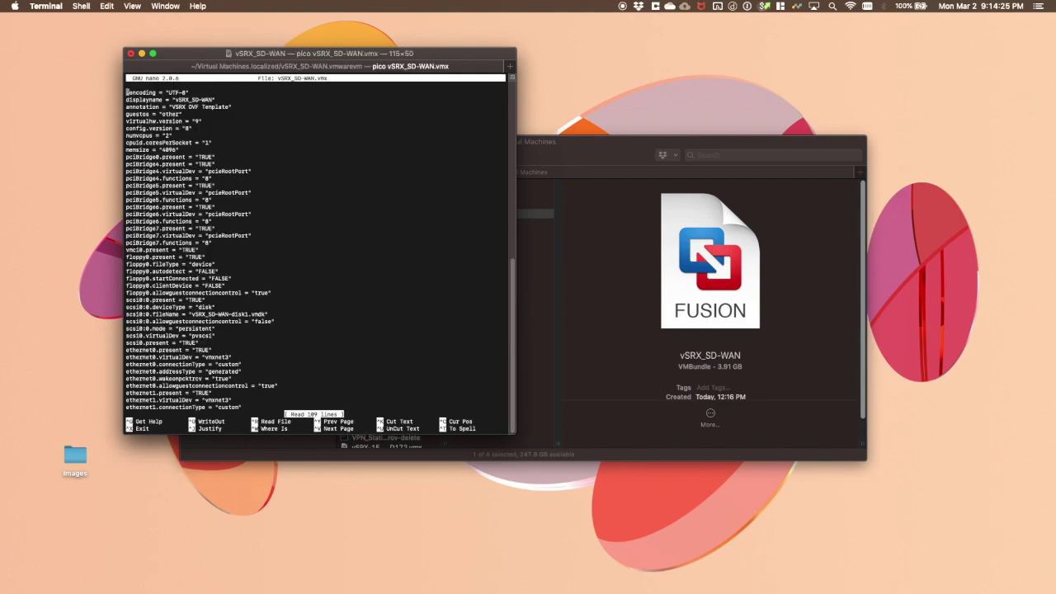
pyautogui.hotkey('ctrl', 'v')
pyautogui.hotkey('ctrl', 'v')
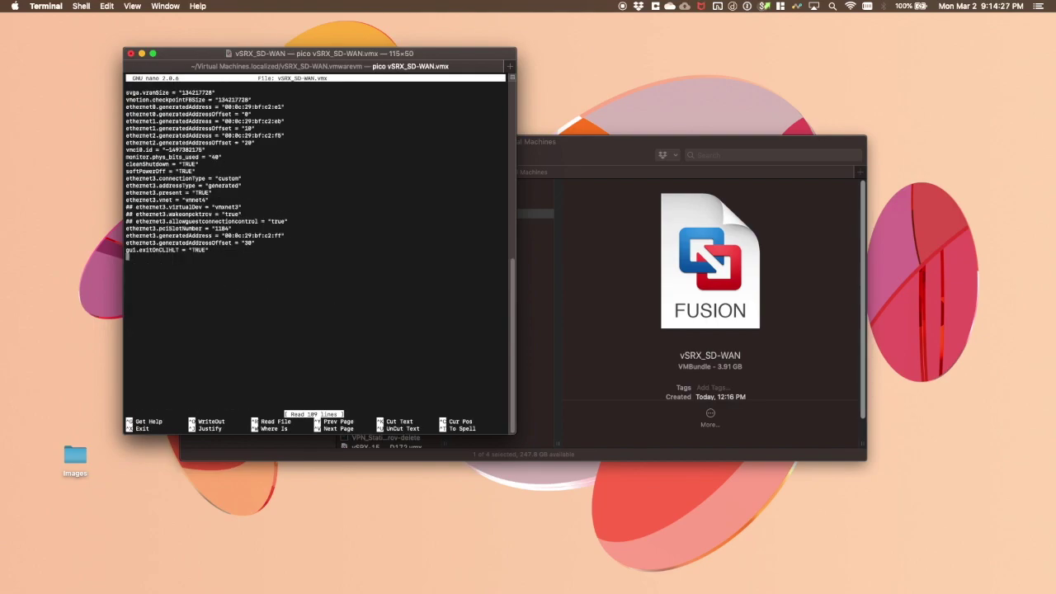
pyautogui.press('Up')
pyautogui.press('Up')
pyautogui.press('Up')
pyautogui.press('Up')
pyautogui.press('Up')
pyautogui.press('Up')
pyautogui.press('Up')
pyautogui.press('Right')
pyautogui.press('Right')
pyautogui.press('Right')
pyautogui.press('Right')
pyautogui.press('Right')
pyautogui.press('Right')
pyautogui.press('Right')
pyautogui.press('Right')
pyautogui.press('Right')
pyautogui.press('Right')
pyautogui.press('Right')
pyautogui.press('Right')
pyautogui.press('Right')
pyautogui.press('Right')
pyautogui.press('Right')
pyautogui.press('Right')
pyautogui.press('Right')
pyautogui.press('Right')
pyautogui.press('Right')
pyautogui.press('Right')
pyautogui.press('Right')
pyautogui.press('Right')
pyautogui.press('Right')
pyautogui.press('Right')
pyautogui.press('Right')
pyautogui.press('Right')
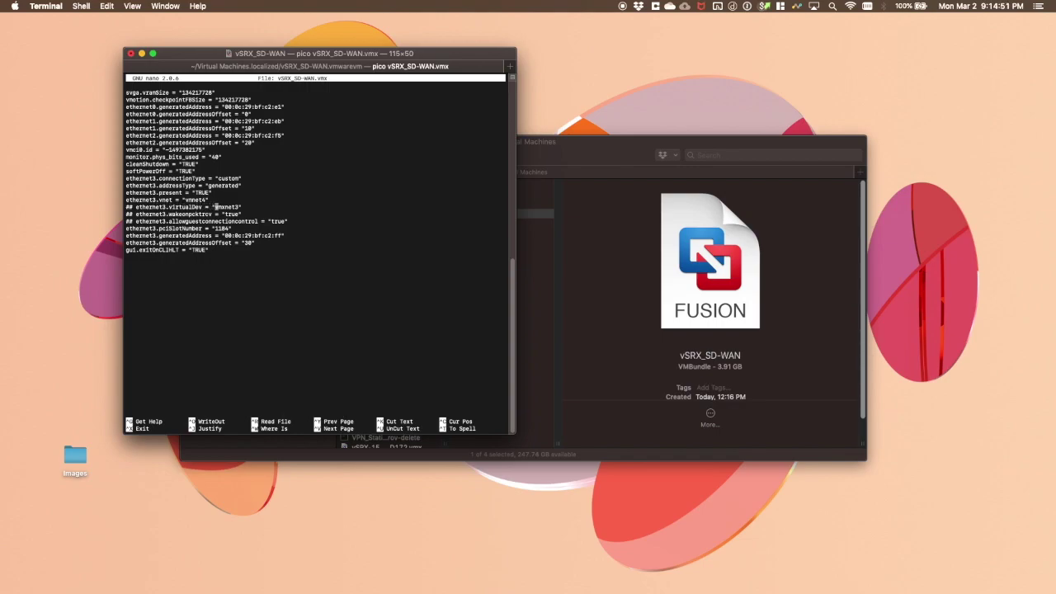
pyautogui.press('Down')
pyautogui.press('Left')
pyautogui.press('Left')
pyautogui.press('Left')
pyautogui.press('Left')
pyautogui.press('Left')
pyautogui.press('Left')
pyautogui.press('Left')
pyautogui.press('Left')
pyautogui.press('Left')
pyautogui.press('Left')
pyautogui.press('Left')
pyautogui.press('Left')
pyautogui.press('Left')
pyautogui.press('Left')
pyautogui.press('Left')
pyautogui.press('Left')
pyautogui.press('Left')
pyautogui.press('Up')
pyautogui.press('Left')
pyautogui.press('Left')
pyautogui.press('Left')
pyautogui.press('Left')
pyautogui.press('Left')
pyautogui.press('Left')
pyautogui.press('BackSpace')
pyautogui.press('BackSpace')
pyautogui.press('BackSpace')
# Step: Uncomment the ethernet3.wakeonpcktrcv and ethernet3.allowguestconnectioncontrol lines by removing their ## prefixes
pyautogui.press('Down')
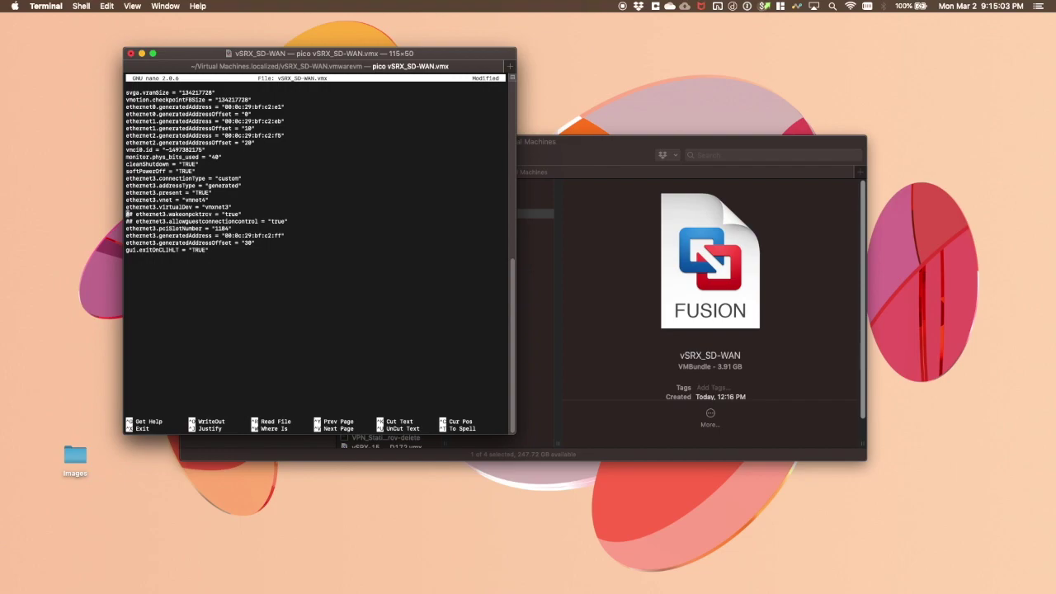
pyautogui.press('Right')
pyautogui.press('Right')
pyautogui.press('Right')
pyautogui.press('BackSpace')
pyautogui.press('BackSpace')
pyautogui.press('BackSpace')
pyautogui.press('Down')
pyautogui.press('Right')
pyautogui.press('Right')
pyautogui.press('Right')
pyautogui.press('BackSpace')
pyautogui.press('BackSpace')
pyautogui.press('BackSpace')
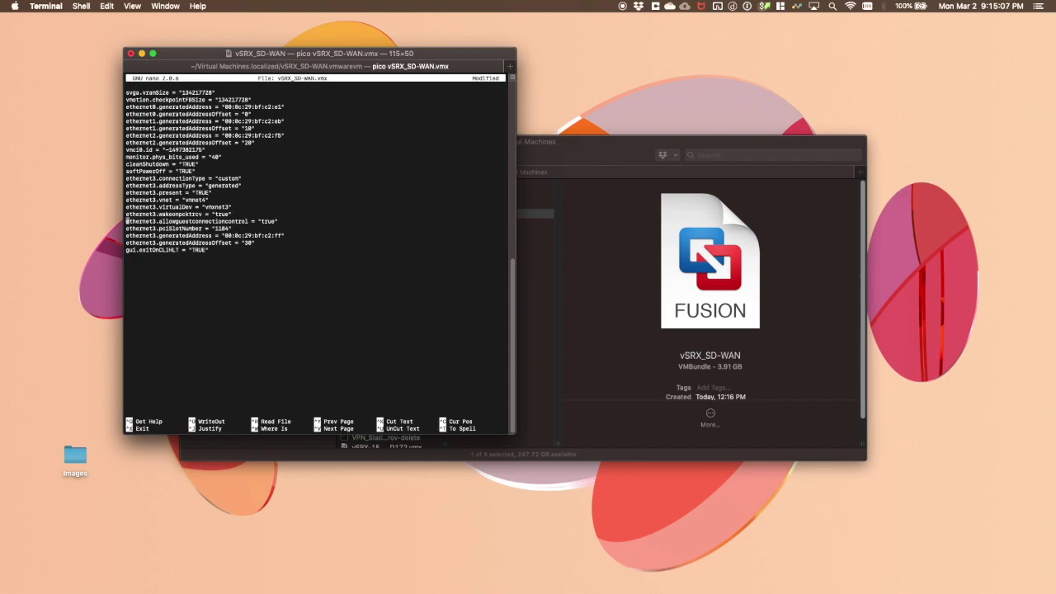
# Step: Save vSRX_SD-WAN.vmx under the same file name and exit the editor
pyautogui.hotkey('ctrl', 'x')
pyautogui.press('y')
pyautogui.press('Return')
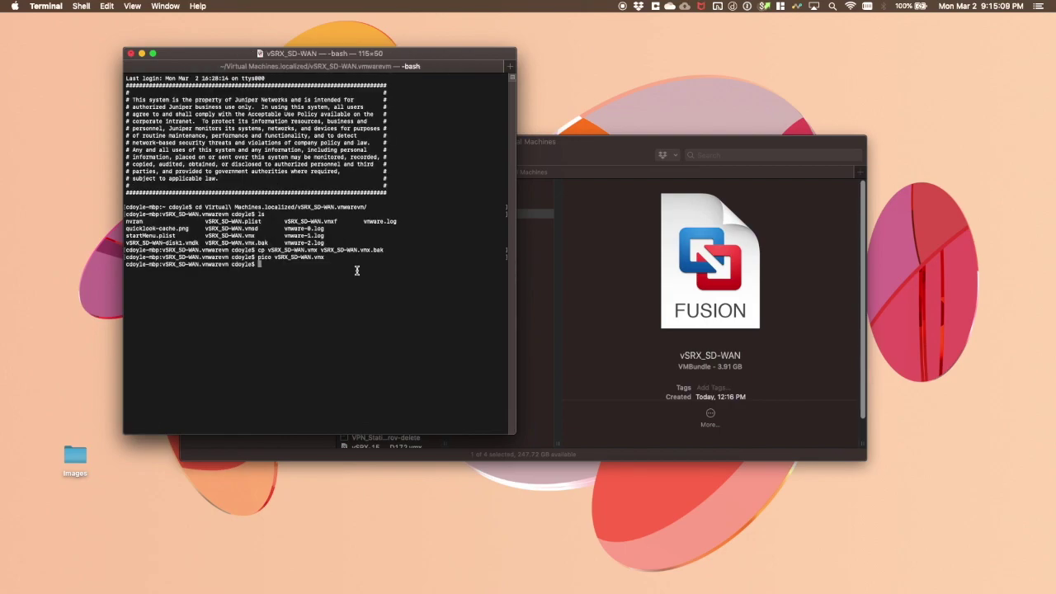
# Step: Launch VMware Fusion, open the vSRX_SD-WAN virtual machine, and power it on
pyautogui.click(616, 157)
pyautogui.press('super+space')
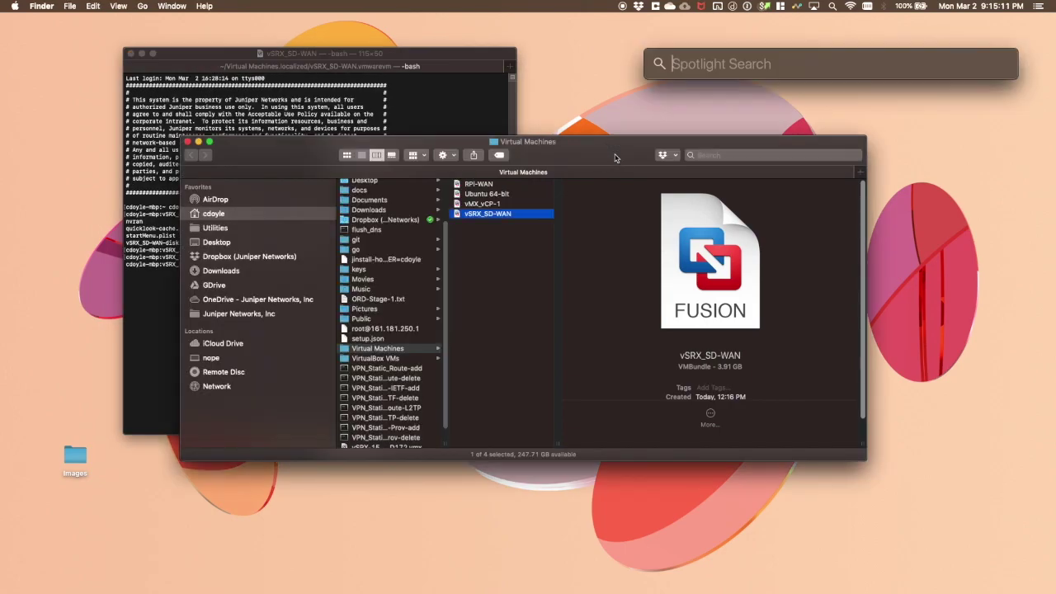
pyautogui.write('fus')
pyautogui.press('Return')
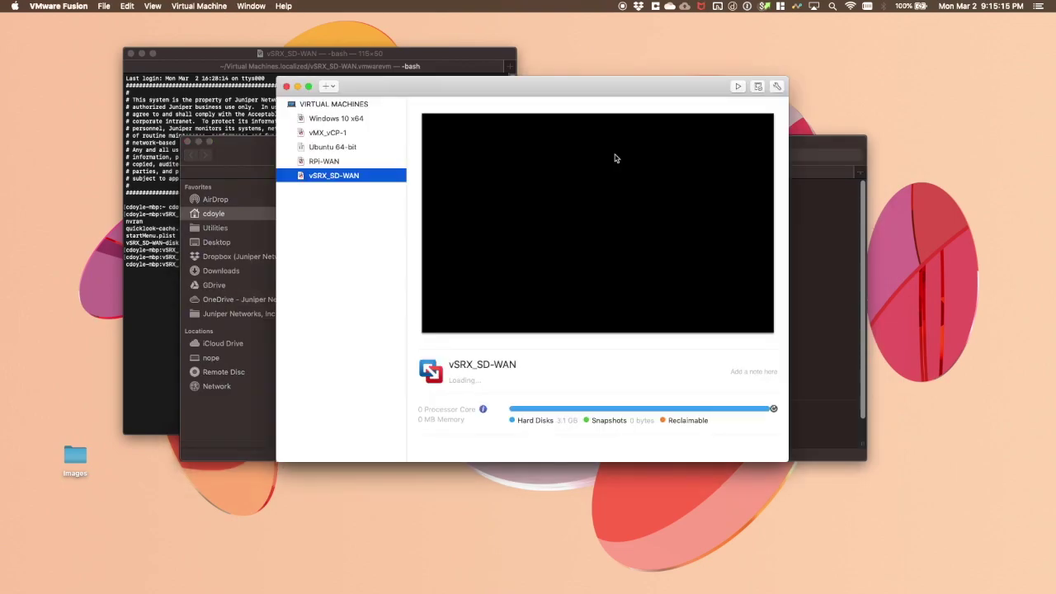
pyautogui.doubleClick(334, 176)
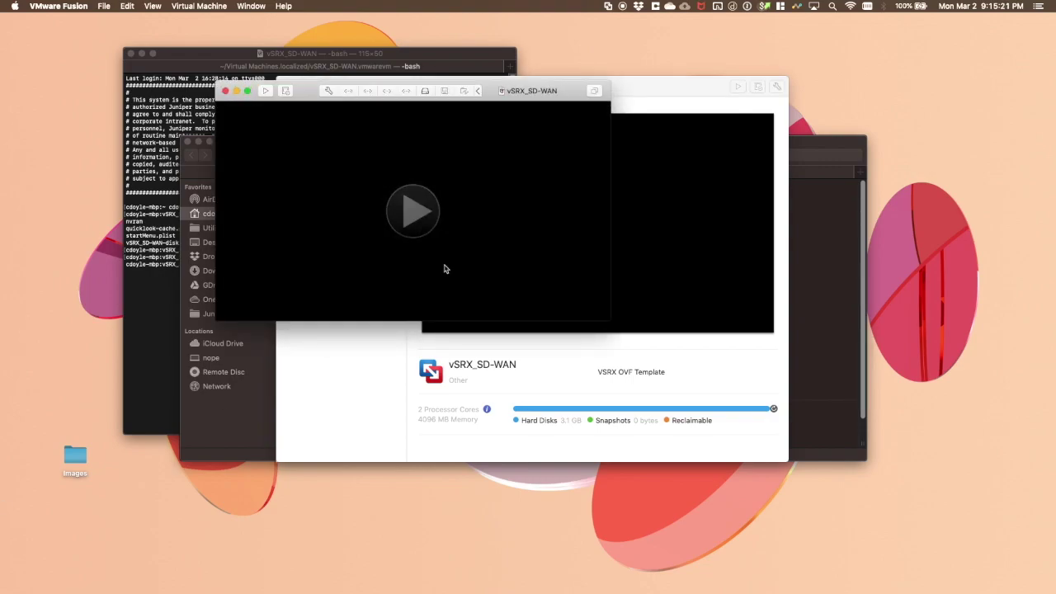
pyautogui.moveTo(494, 91); pyautogui.dragTo(584, 138)
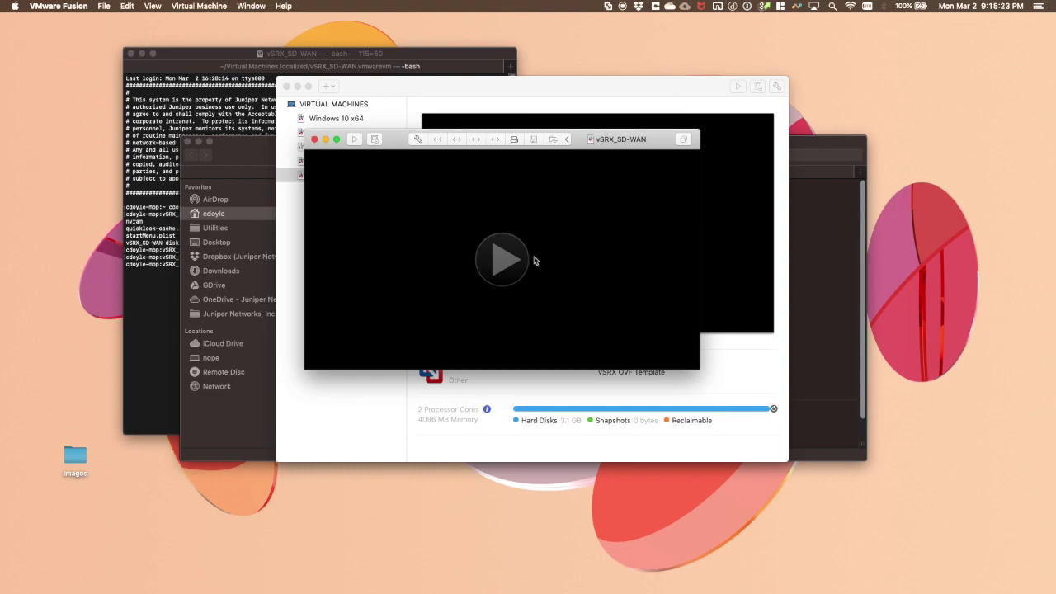
pyautogui.click(521, 260)
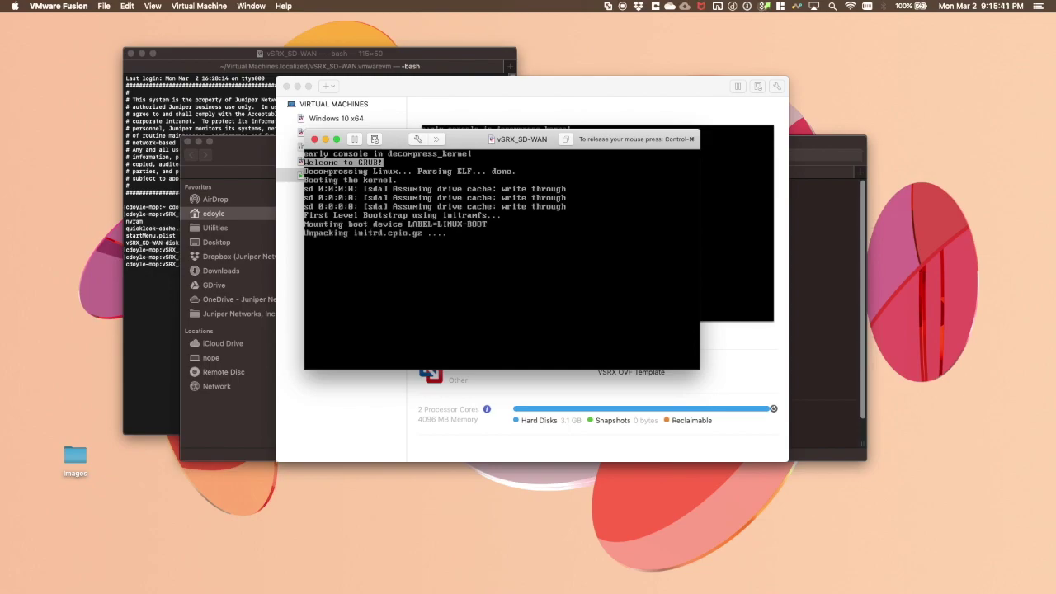
# Step: Switch to Terminal, print vSRX_SD-WAN.vmx with cat, and check the ethernet3.virtualDev value
pyautogui.press('ctrl+super')
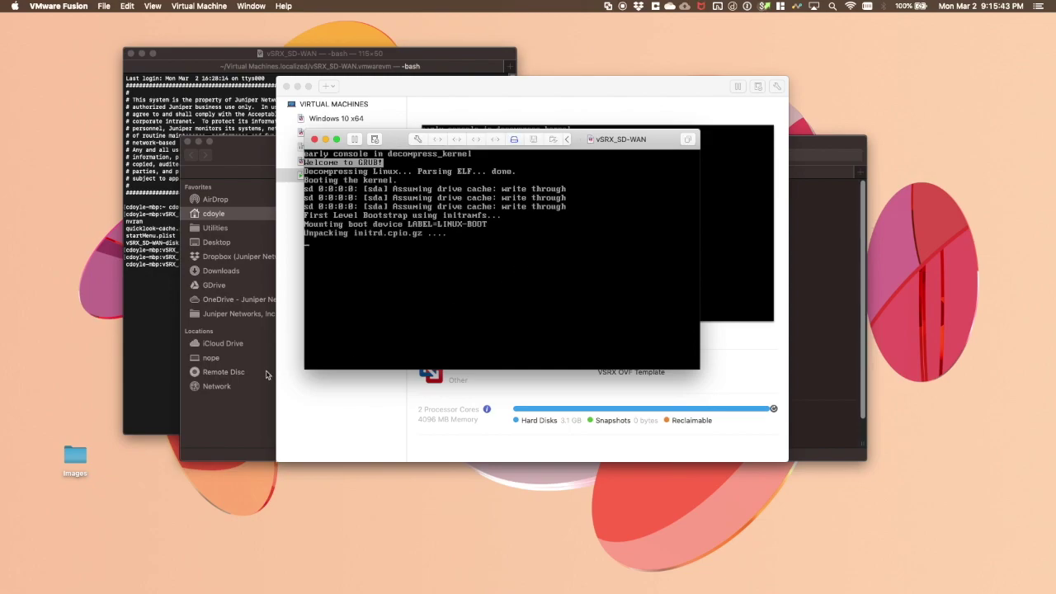
pyautogui.click(151, 371)
pyautogui.tripleClick(151, 370)
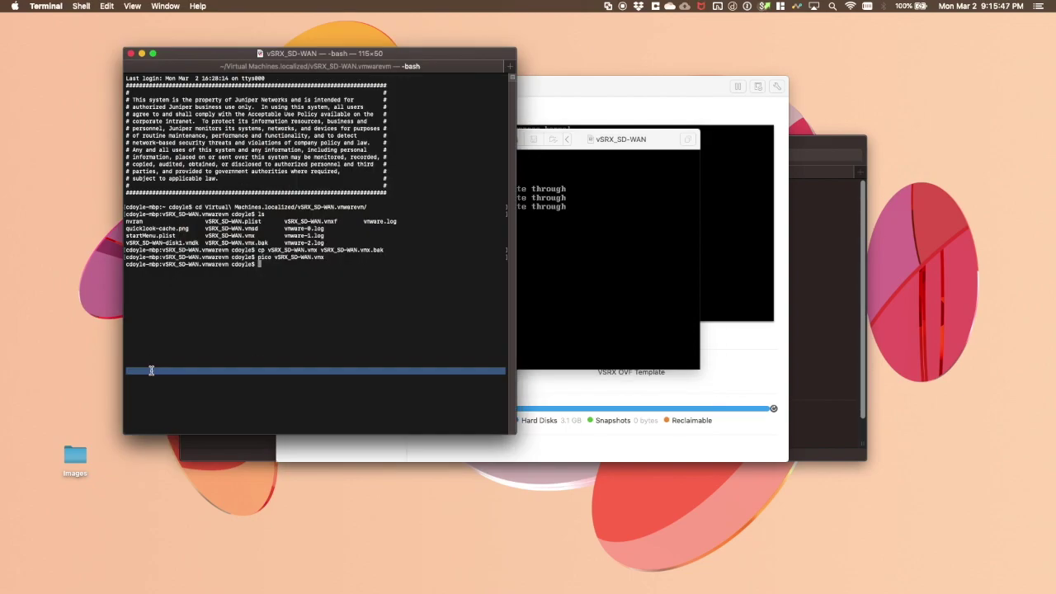
pyautogui.write('cat vS')
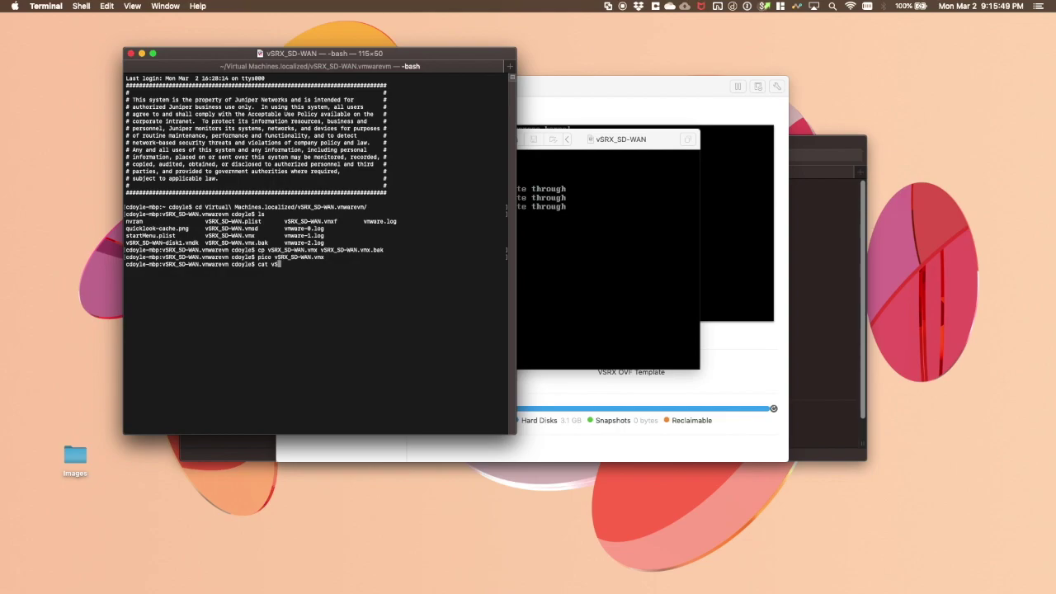
pyautogui.press('Tab')
pyautogui.write('.vmx')
pyautogui.press('Return')
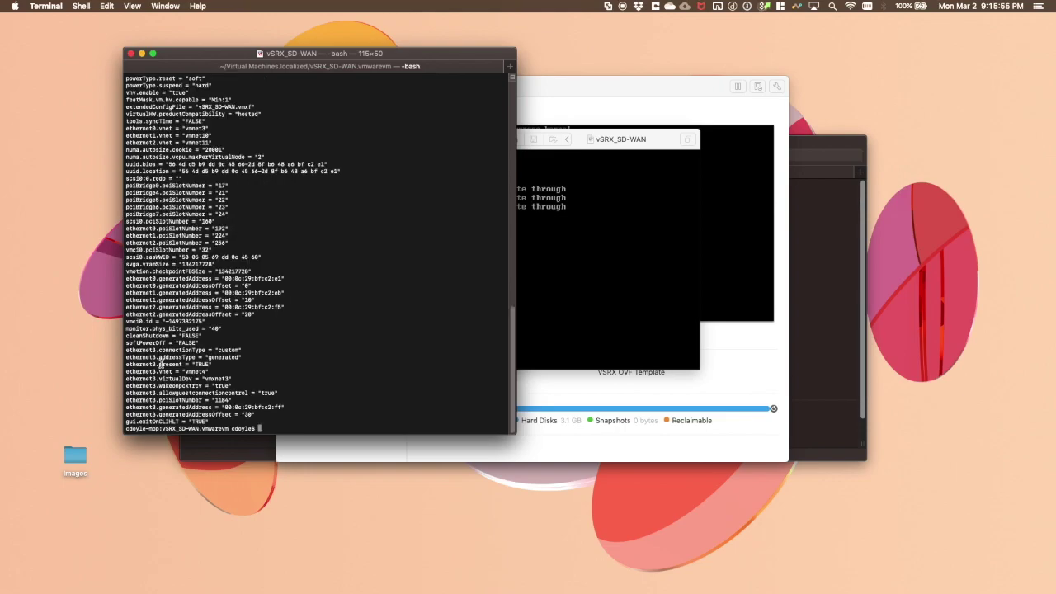
pyautogui.click(225, 378)
pyautogui.moveTo(225, 377); pyautogui.dragTo(203, 381)
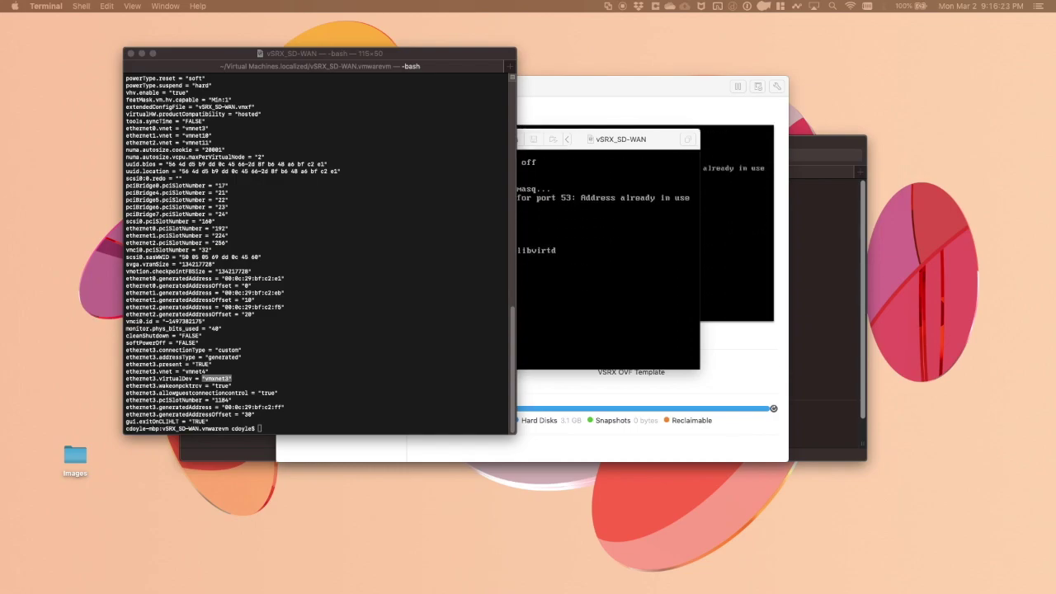
# Step: Return to the vSRX_SD-WAN console, log in as root, and start the Junos cli
pyautogui.click(668, 144)
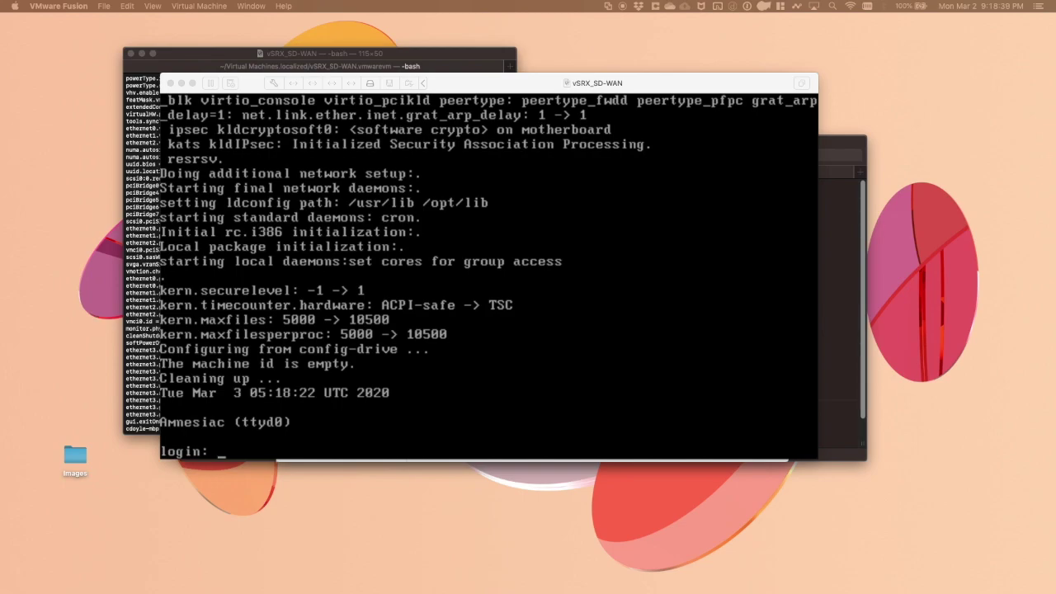
pyautogui.click(373, 239)
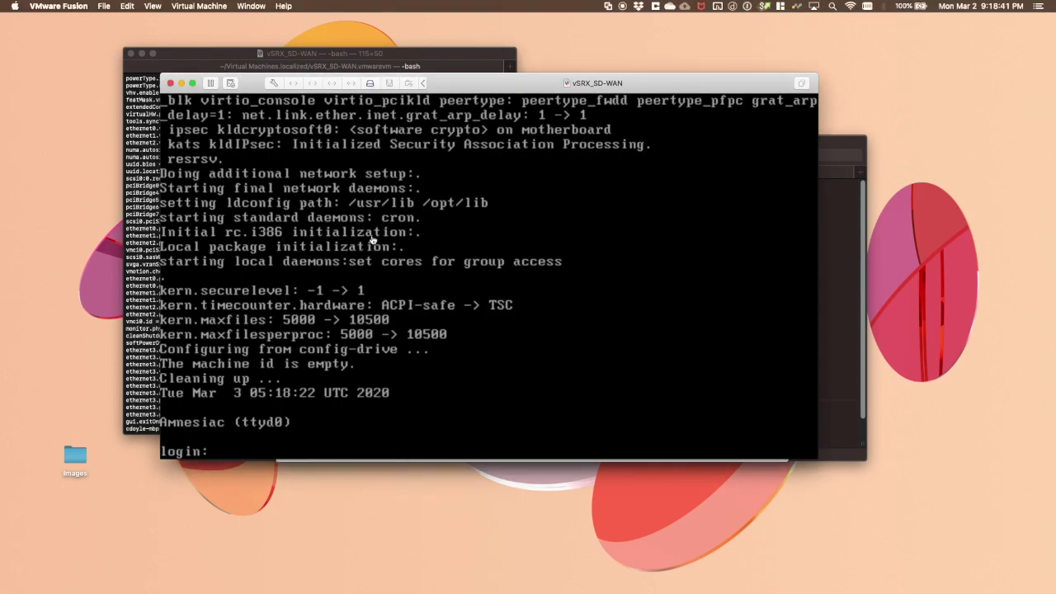
pyautogui.write('root')
pyautogui.press('Return')
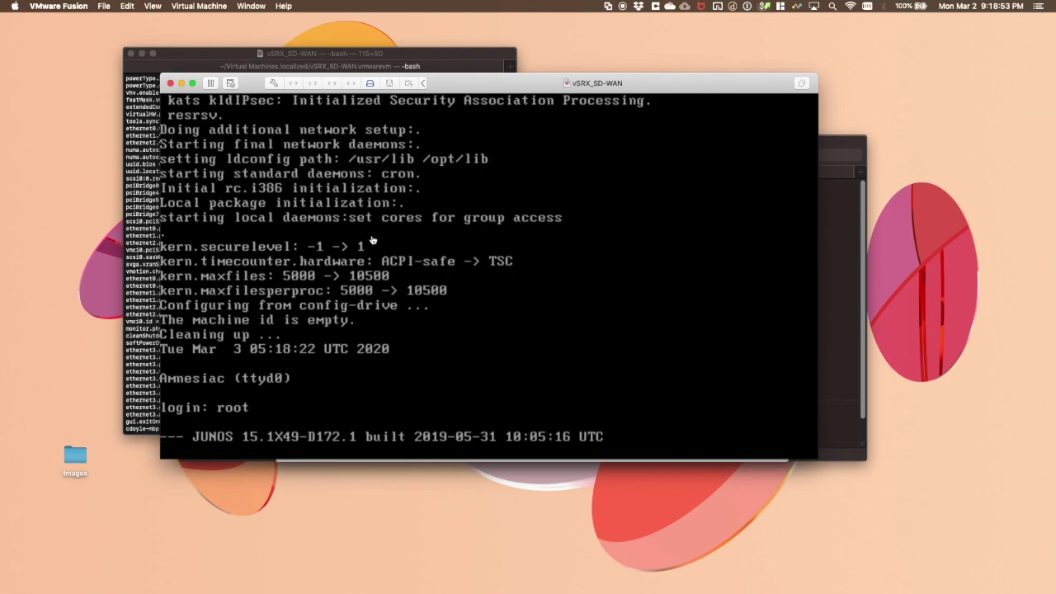
pyautogui.write('cli')
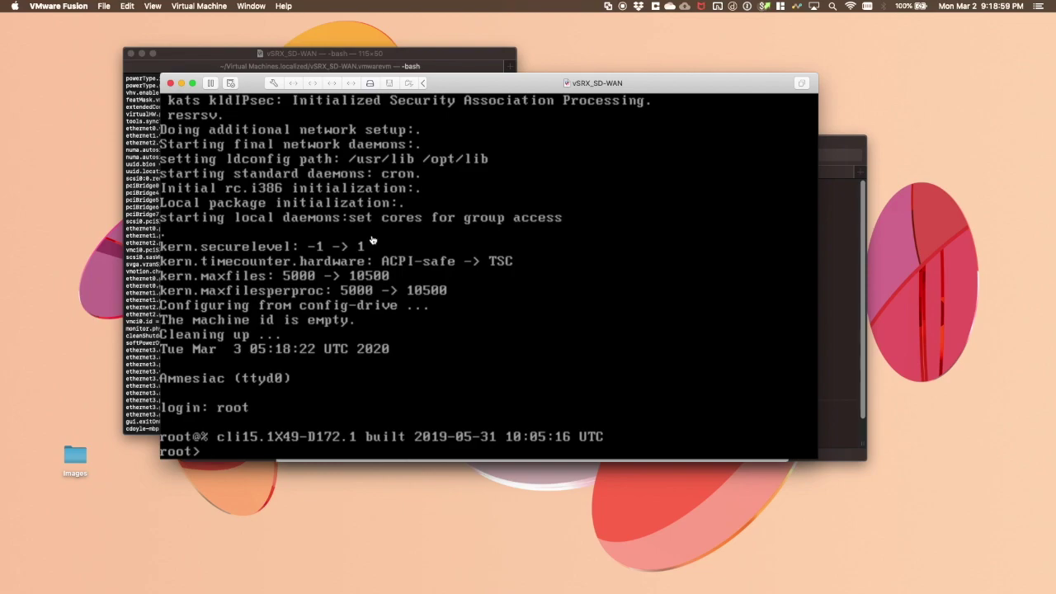
# Step: Check the vSRX interfaces with show interfaces terse and quit the paged output
pyautogui.write('show interfaces ter')
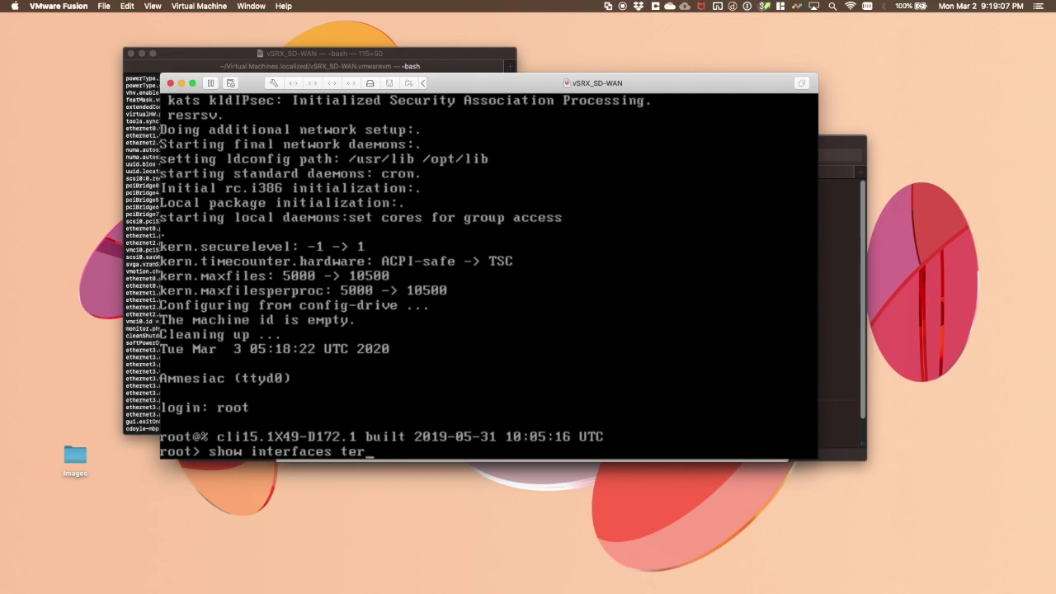
pyautogui.write('se')
pyautogui.press('Return')
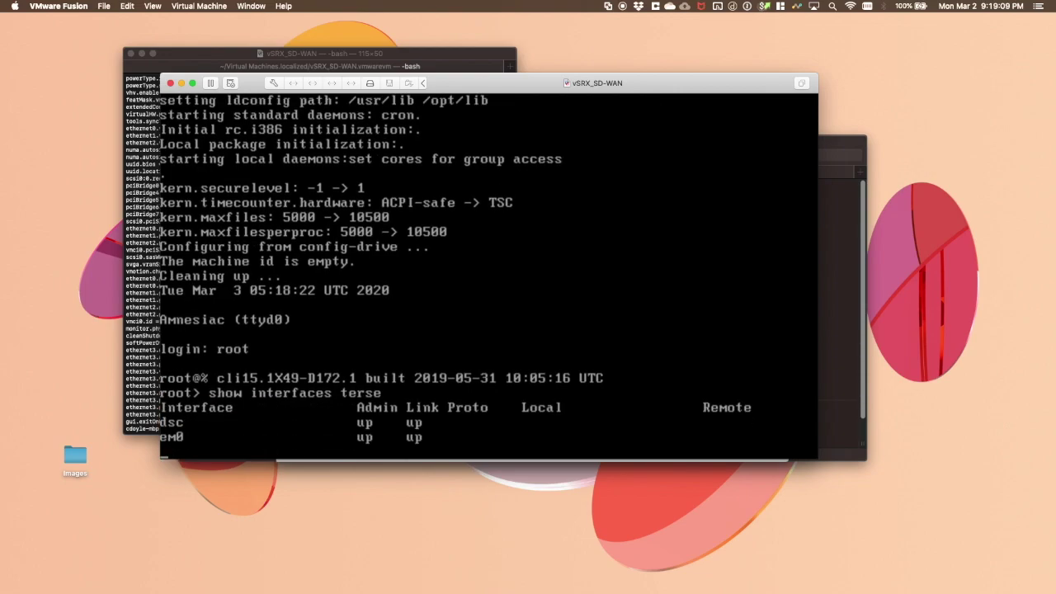
pyautogui.press('q')
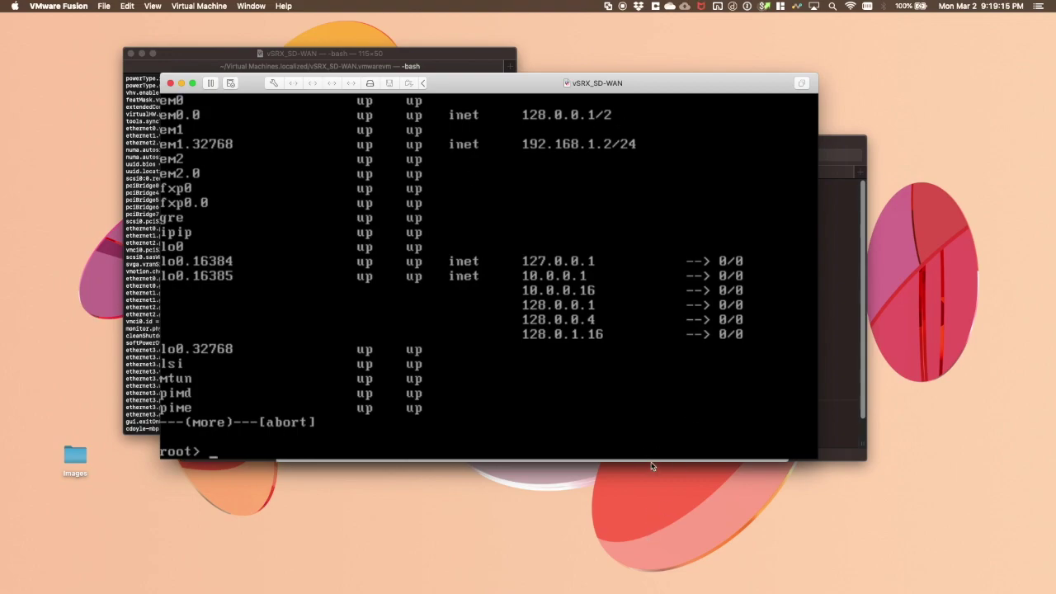
# Step: Open the RPi-WAN virtual machine from the library, move its window beside the vSRX console, and start it
pyautogui.press('super+shift+l')
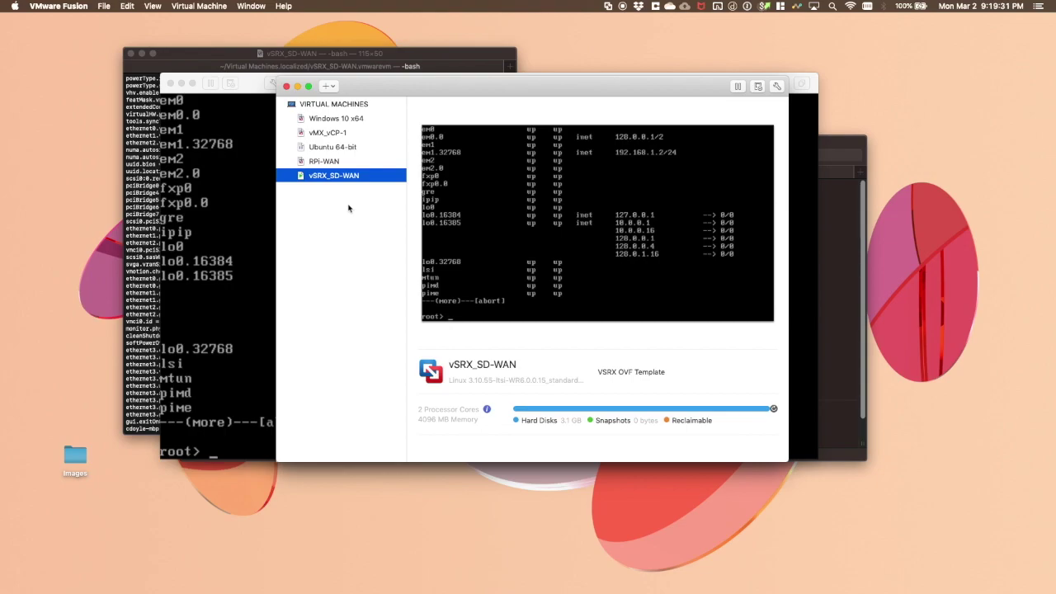
pyautogui.click(332, 162)
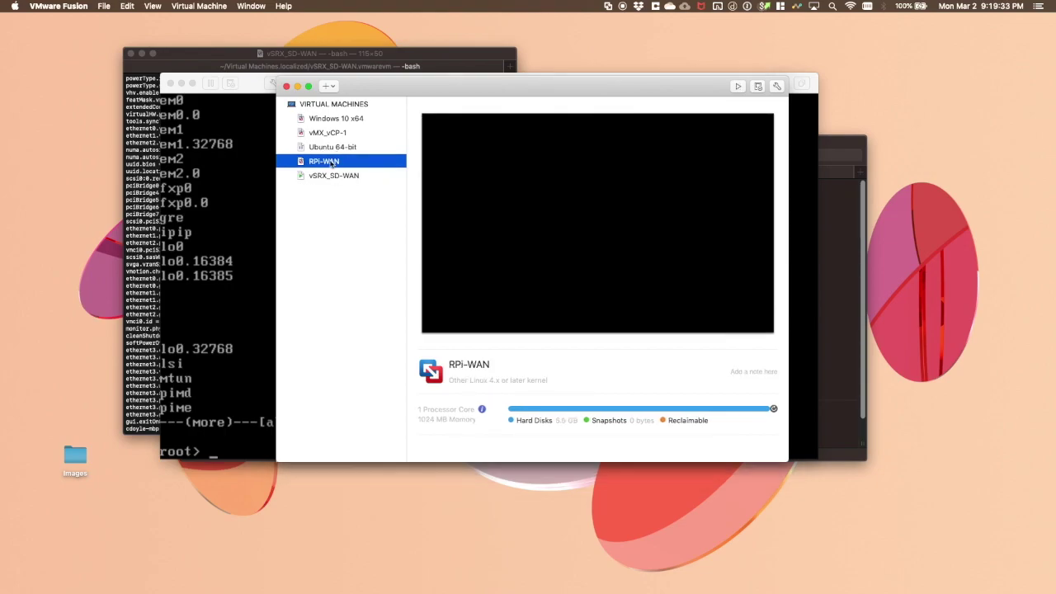
pyautogui.doubleClick(331, 161)
pyautogui.moveTo(159, 157); pyautogui.dragTo(699, 217)
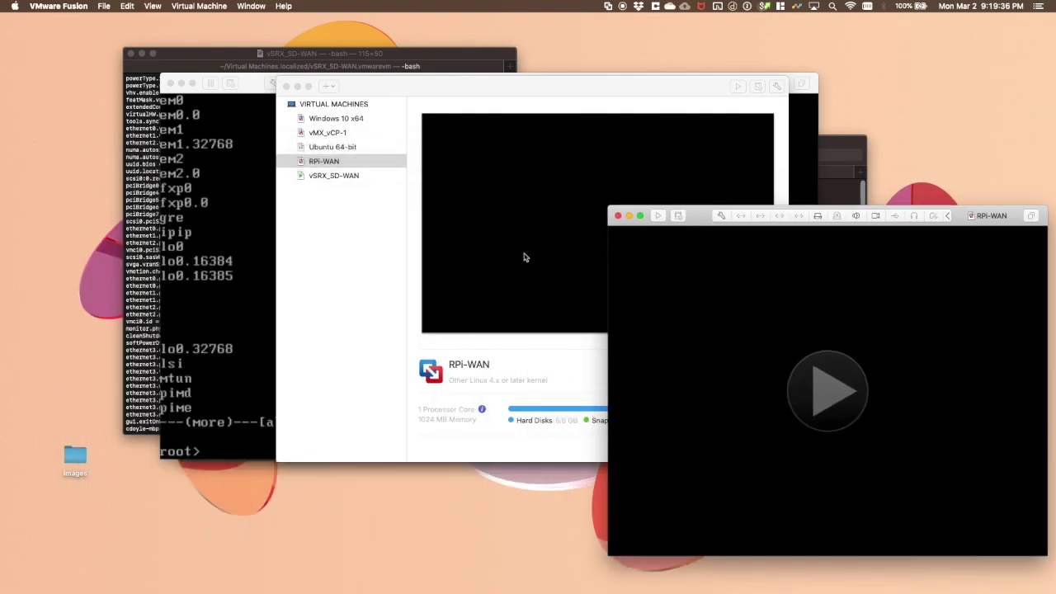
# Step: Run show interfaces terse in the vSRX_SD-WAN console, and switch back to the RPi-WAN window
pyautogui.click(205, 384)
pyautogui.write('show interfaces terse')
pyautogui.press('Return')
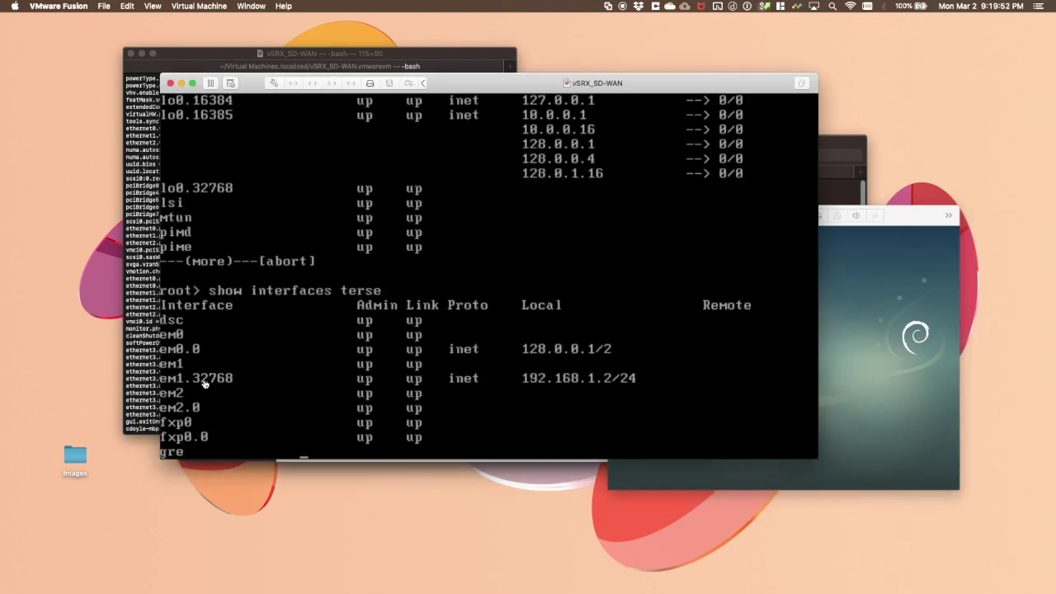
pyautogui.click(697, 217)
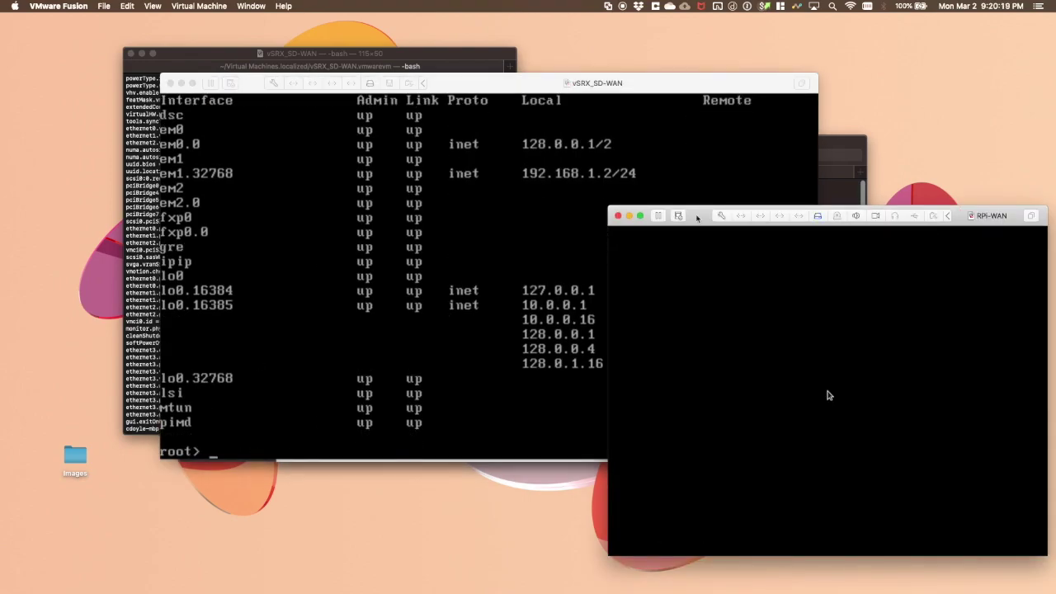
# Step: Rerun show interfaces terse in the vSRX console until the ge- interfaces are listed, quitting the paged output each time
pyautogui.click(342, 308)
pyautogui.press('Up')
pyautogui.press('Return')
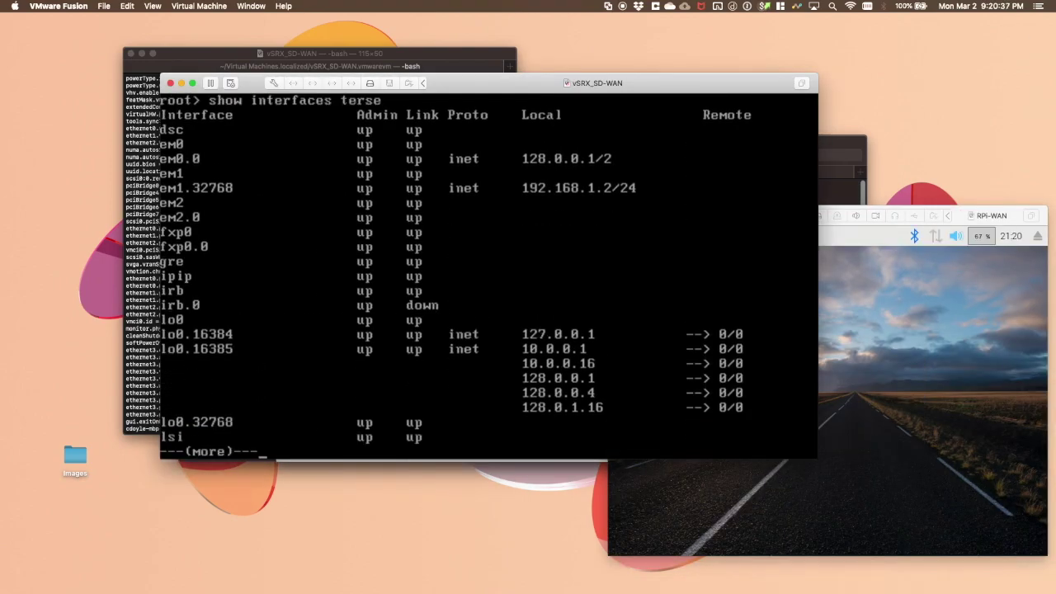
pyautogui.press('q')
pyautogui.press('Up')
pyautogui.press('Return')
pyautogui.press('q')
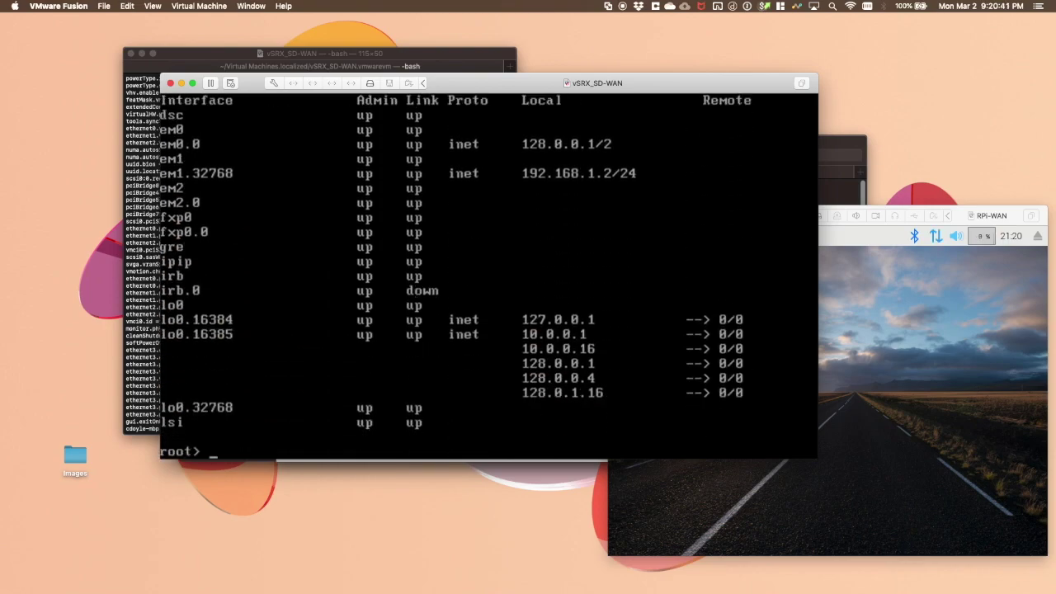
pyautogui.press('Up')
pyautogui.press('Return')
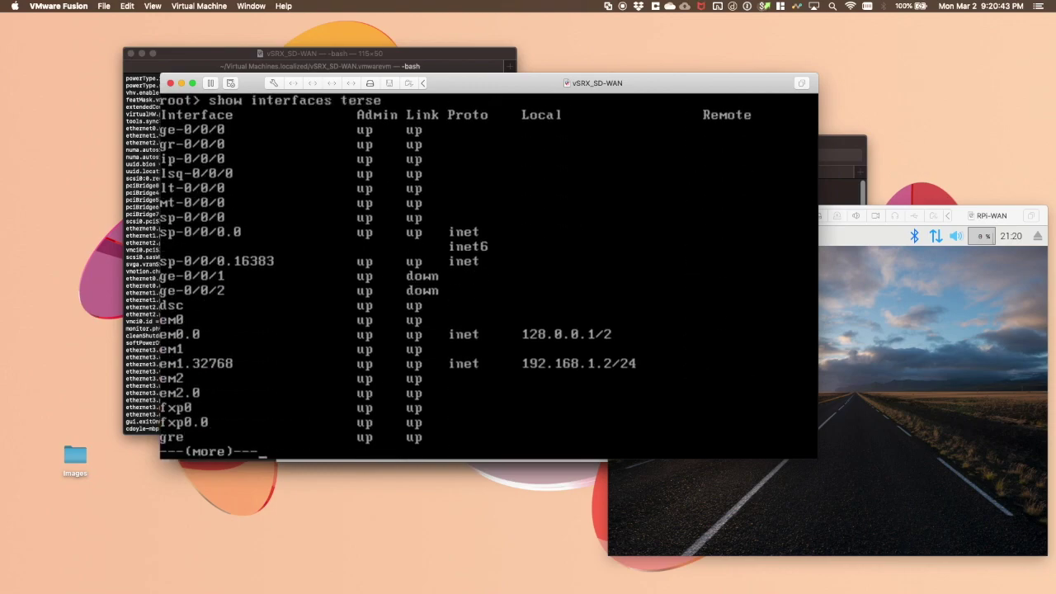
pyautogui.press('q')
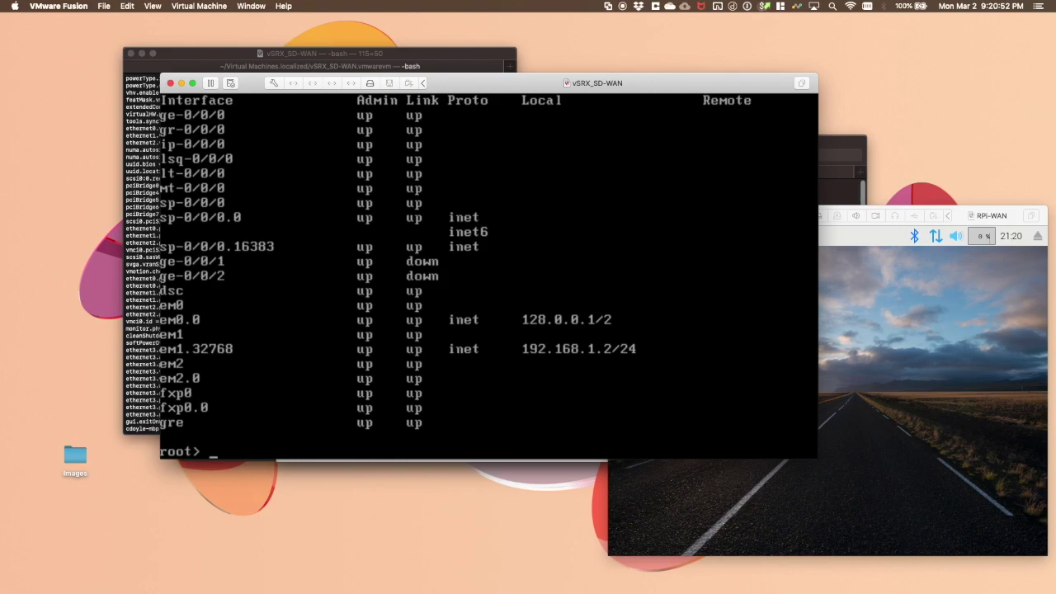
# Step: Enter Junos configuration mode and set the root-authentication plain-text password, retyping the new password to confirm
pyautogui.write('configure')
pyautogui.press('Return')
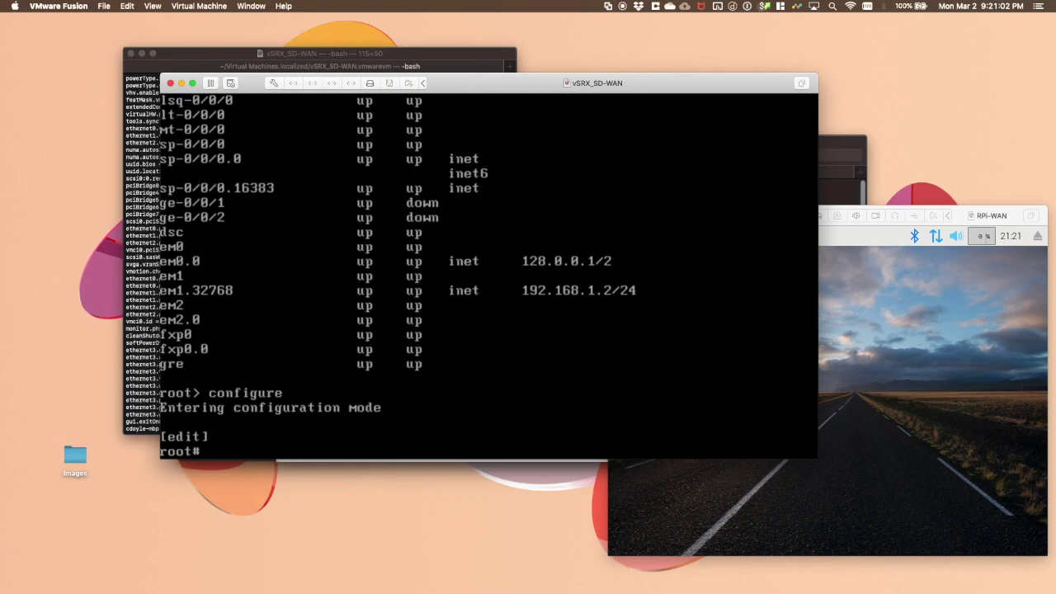
pyautogui.write('set system root-authentication plain-text-password')
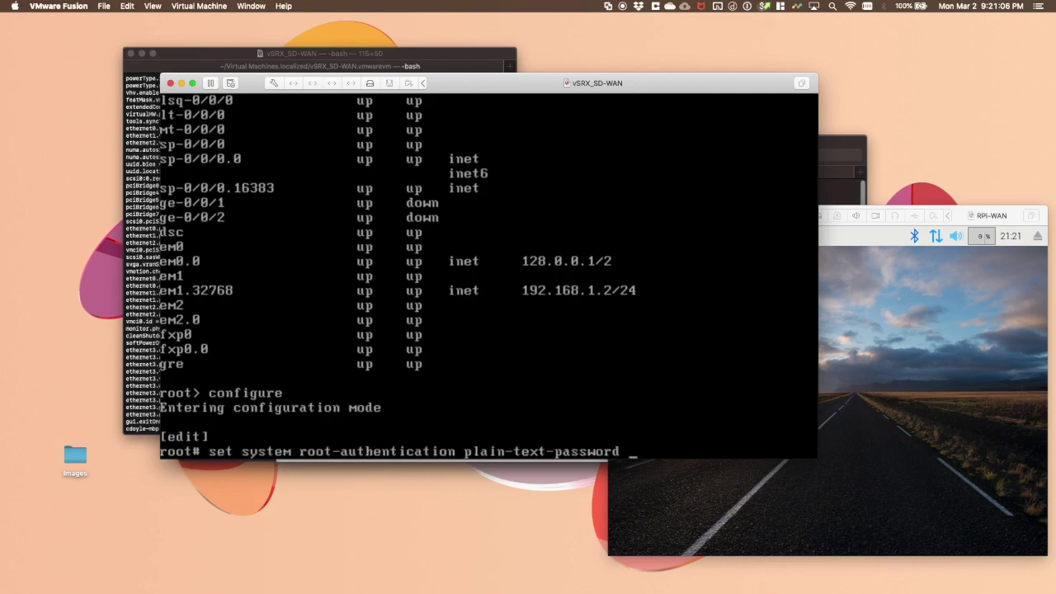
pyautogui.press('Return')
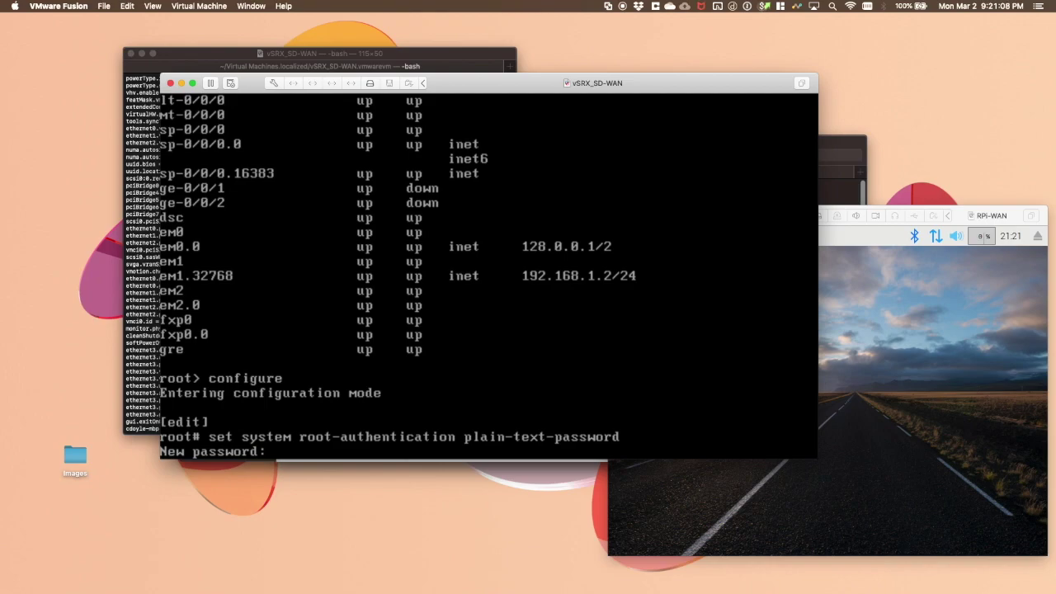
pyautogui.press('Return')
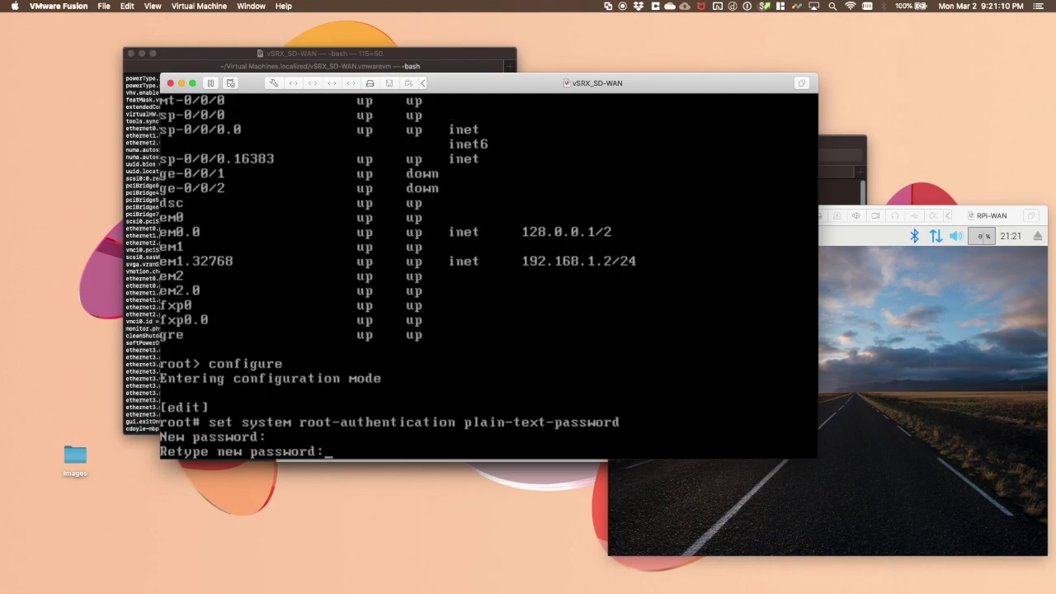
pyautogui.press('Return')
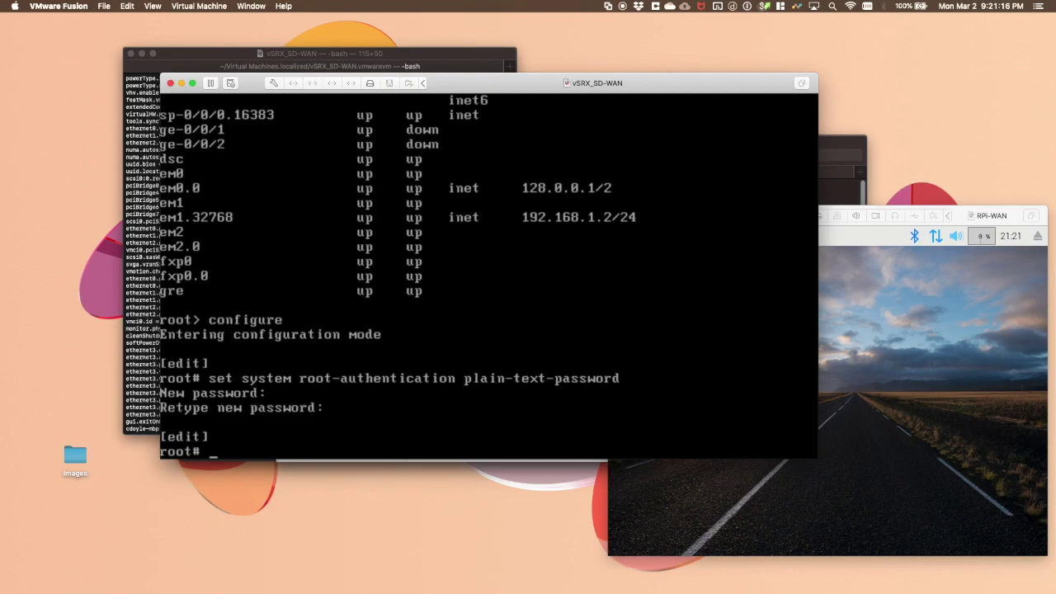
# Step: Configure interface ge-0/0/0 unit 0 family inet as dhcp-client and go back up to the interfaces level
pyautogui.write('edit interfaces ge-')
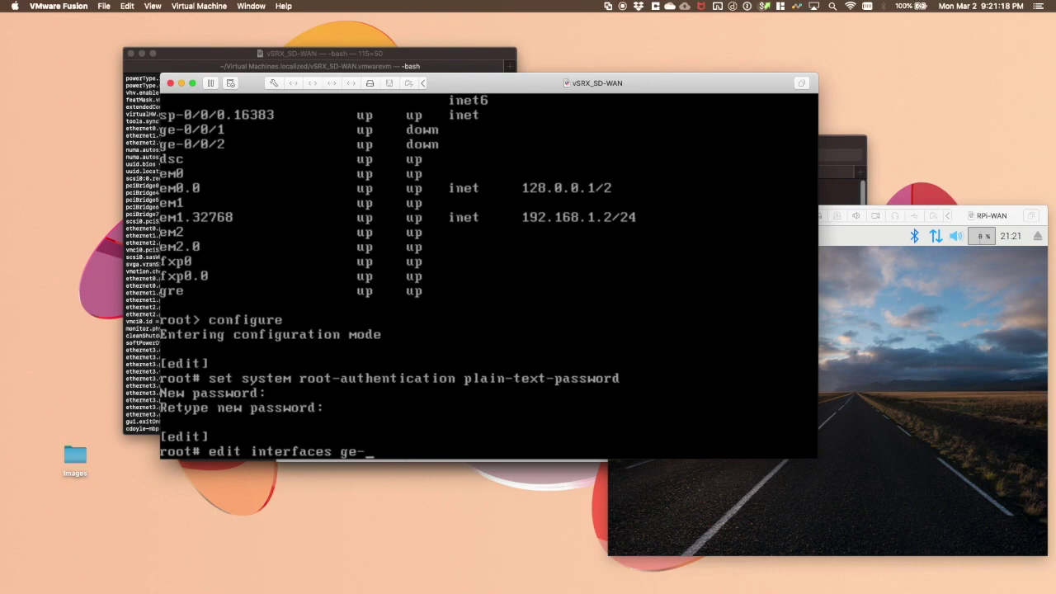
pyautogui.write('0/0/0')
pyautogui.press('Return')
pyautogui.write('show')
pyautogui.press('Return')
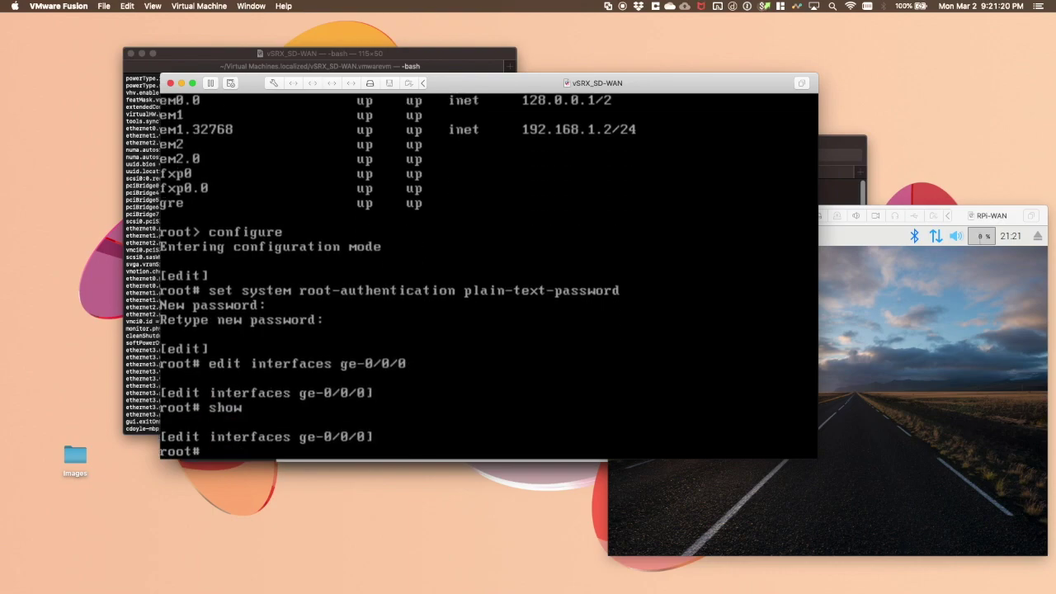
pyautogui.write('set unit 0 fa')
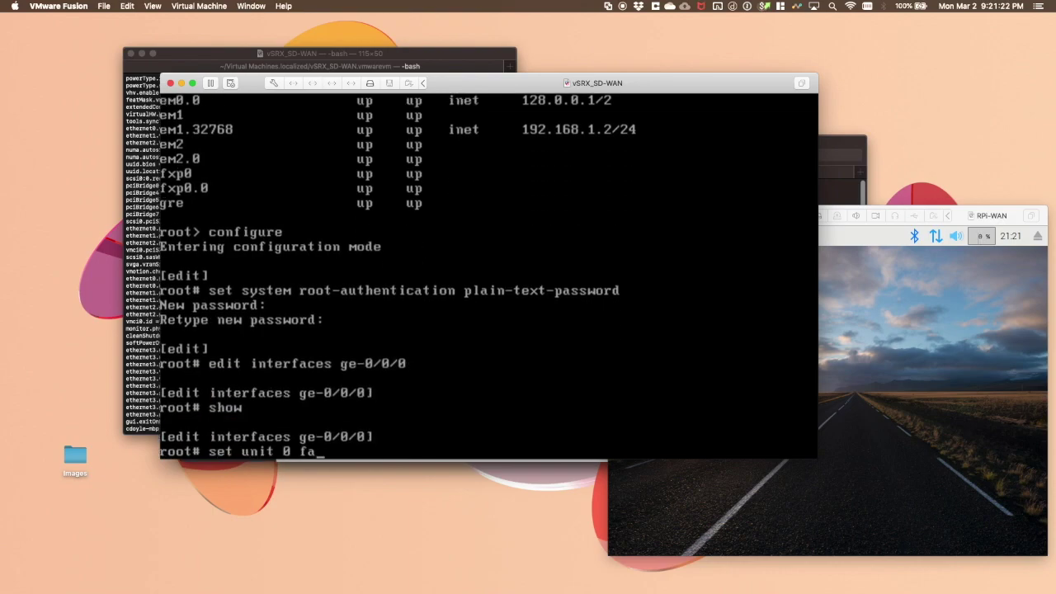
pyautogui.write('mily inet dhcp-client')
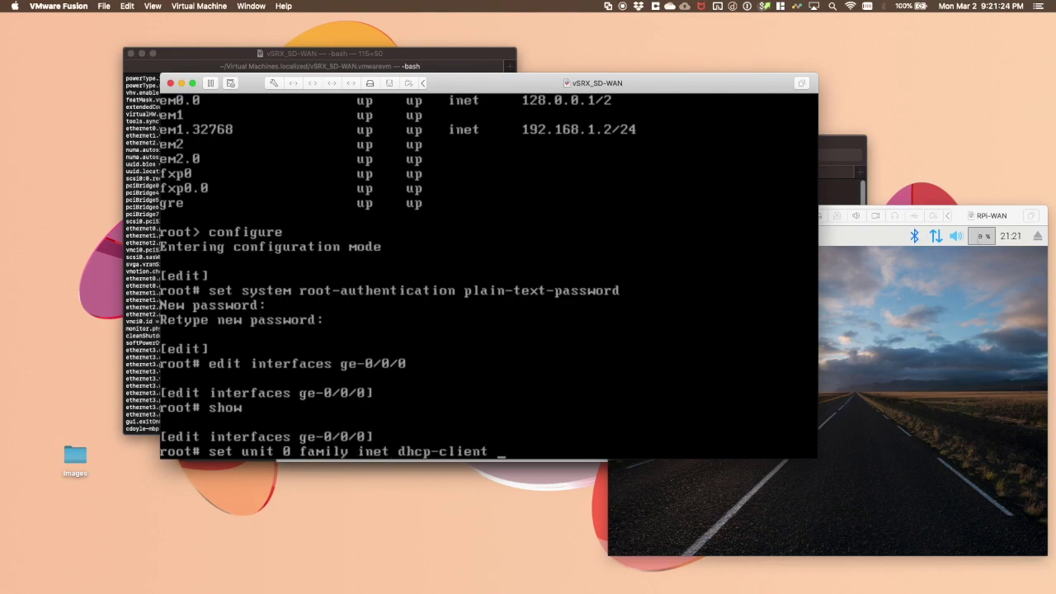
pyautogui.press('Return')
pyautogui.write('up')
pyautogui.press('Return')
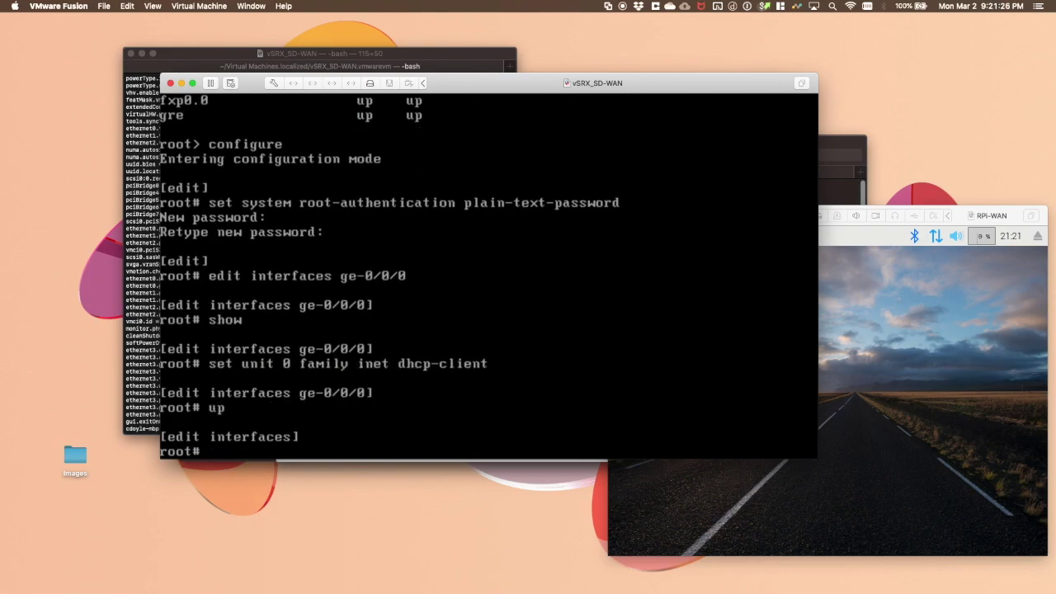
# Step: Configure interface ge-0/0/1 unit 0 family inet as dhcp-client and show the interfaces configuration
pyautogui.write('set ge-0/0/1')
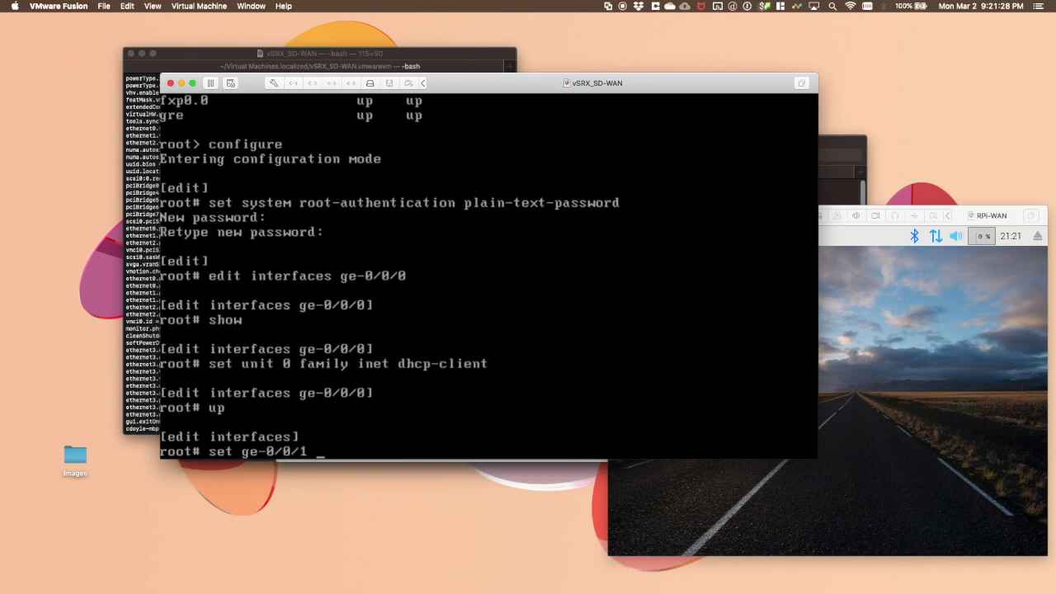
pyautogui.write(' unit 0 family ')
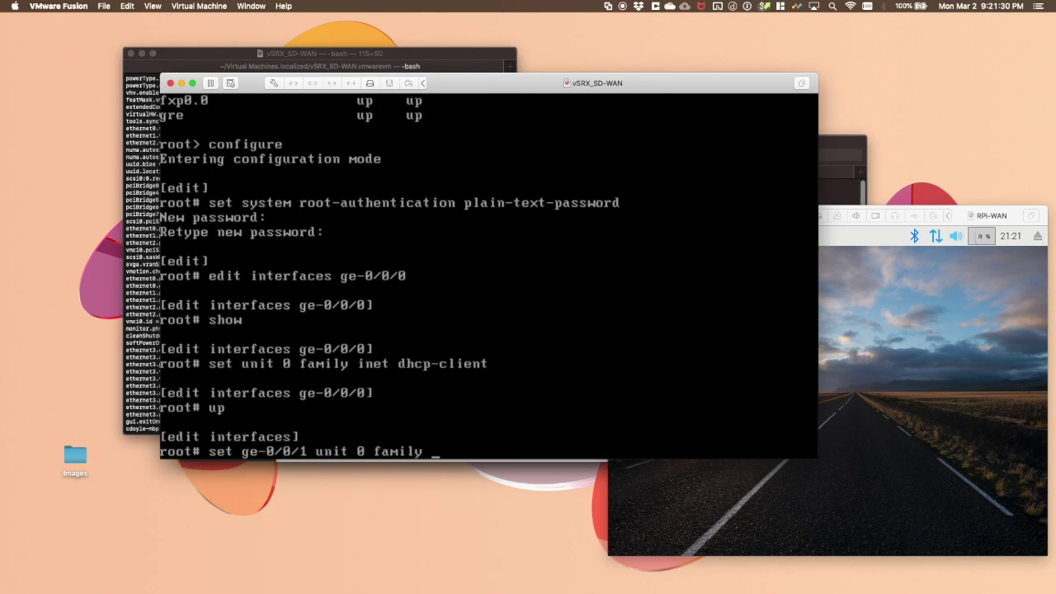
pyautogui.write('inet dhcp-client')
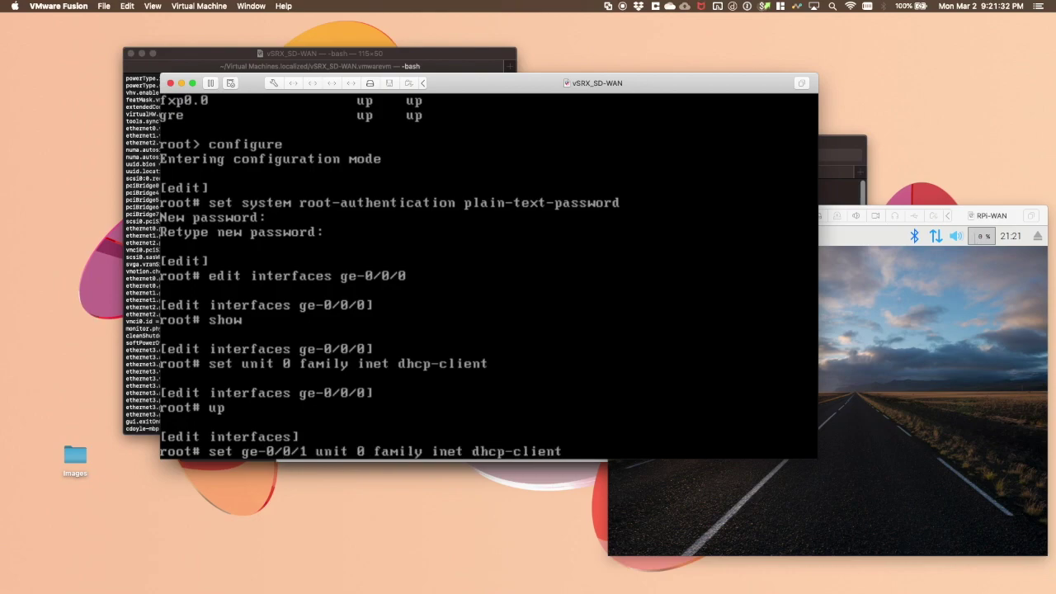
pyautogui.press('Return')
pyautogui.write('show')
pyautogui.press('Return')
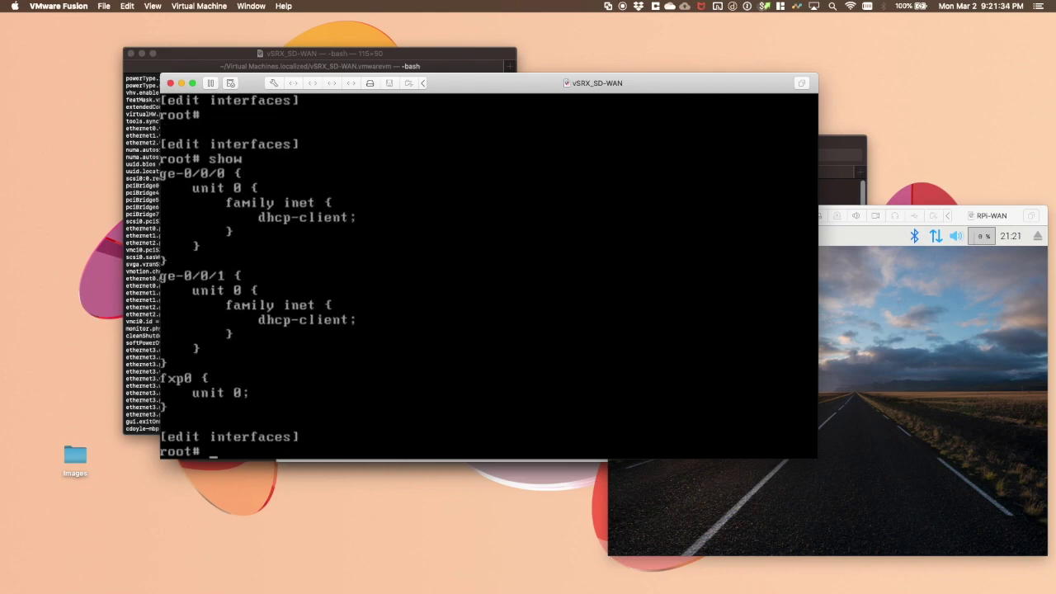
# Step: Configure fxp0 unit 0 family inet as dhcp-client and return to the top configuration level
pyautogui.write('set fxp0 unit 0')
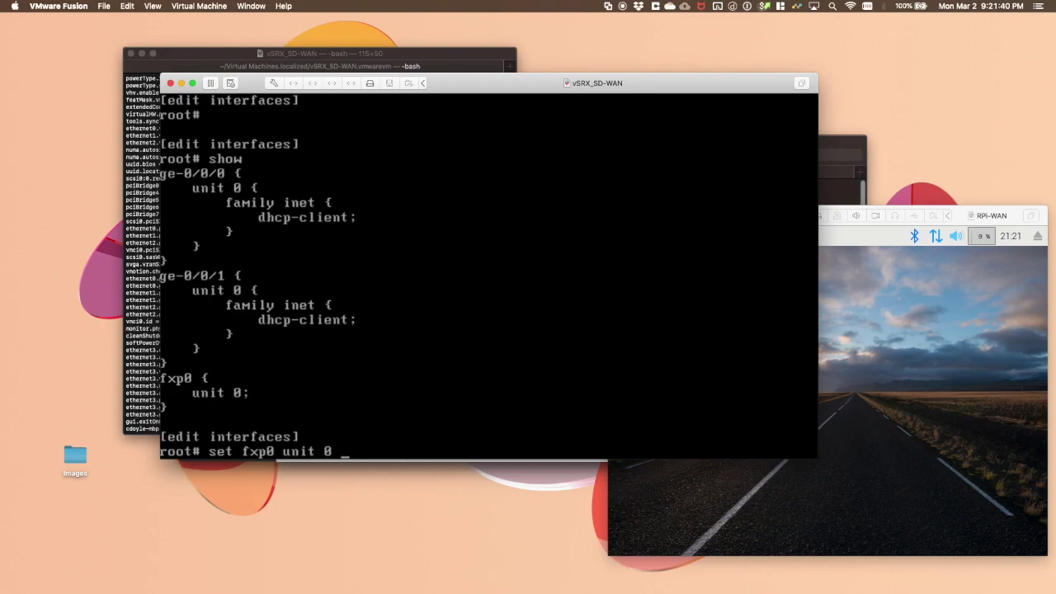
pyautogui.write(' family inet dhcp-client')
pyautogui.press('Return')
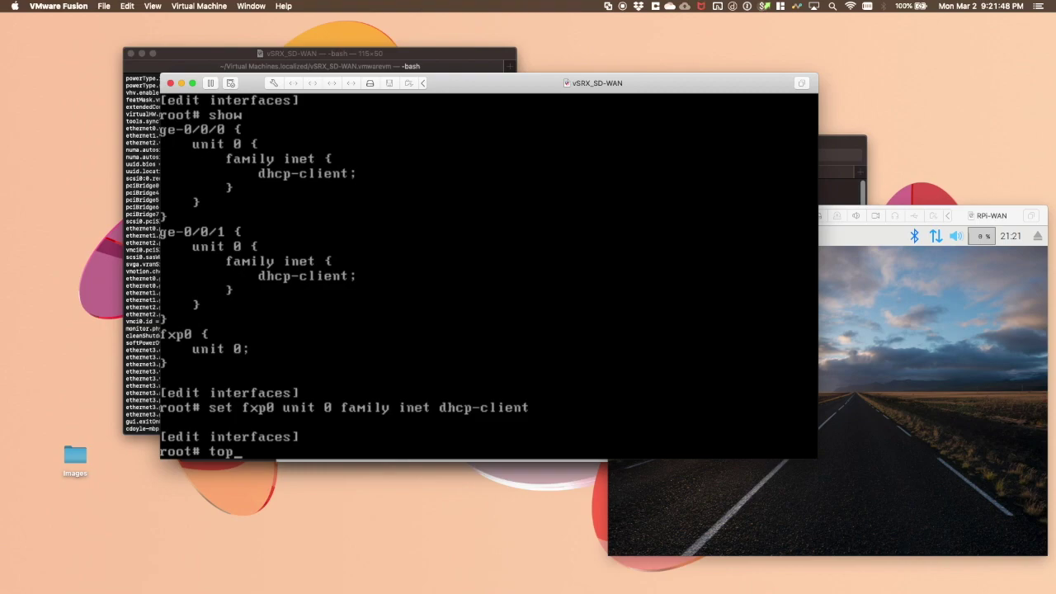
pyautogui.press('Return')
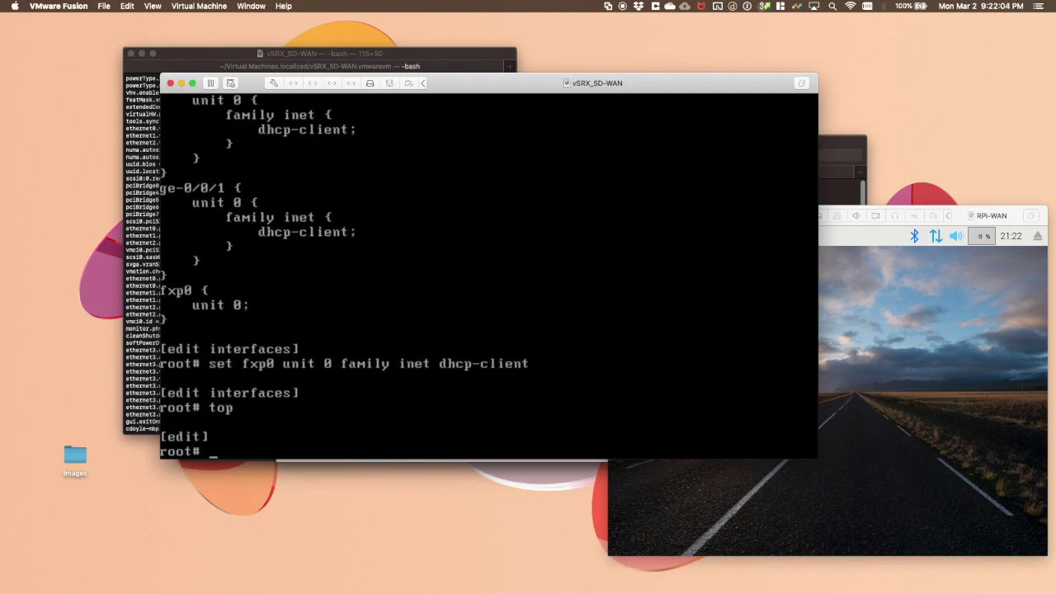
# Step: Edit the trust security zone, show its configuration, and add interfaces ge-0/0/0 and ge-0/0/1 to it
pyautogui.write('edit security')
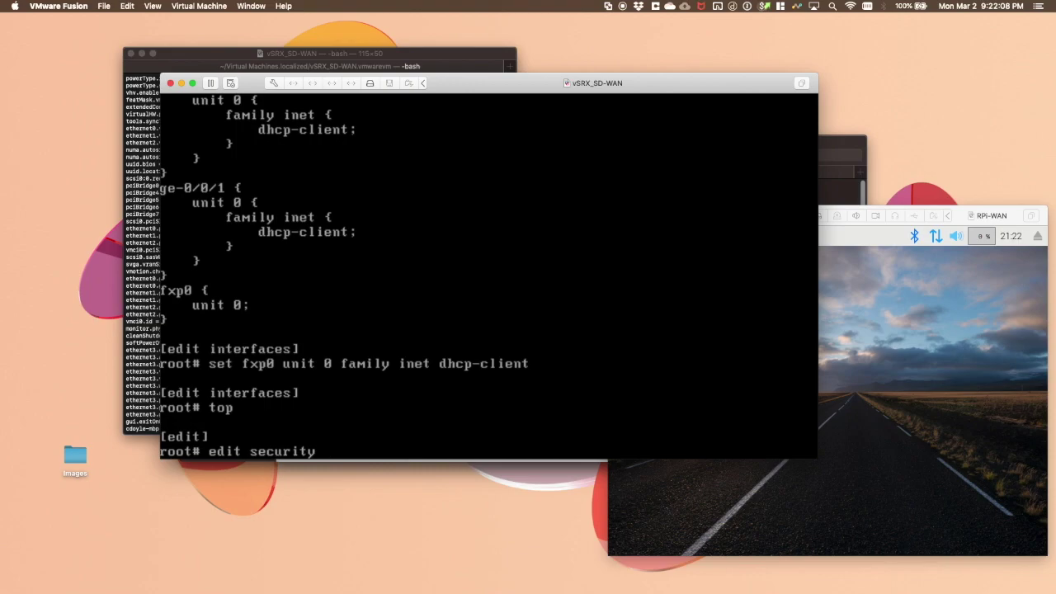
pyautogui.write(' zones security-zone trust')
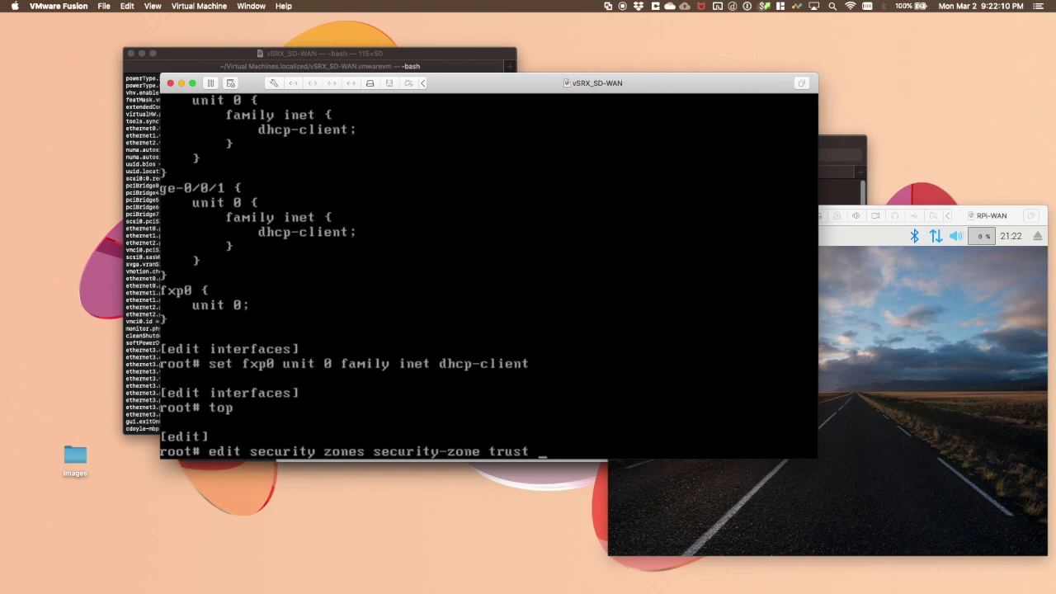
pyautogui.press('Return')
pyautogui.write('show')
pyautogui.press('Return')
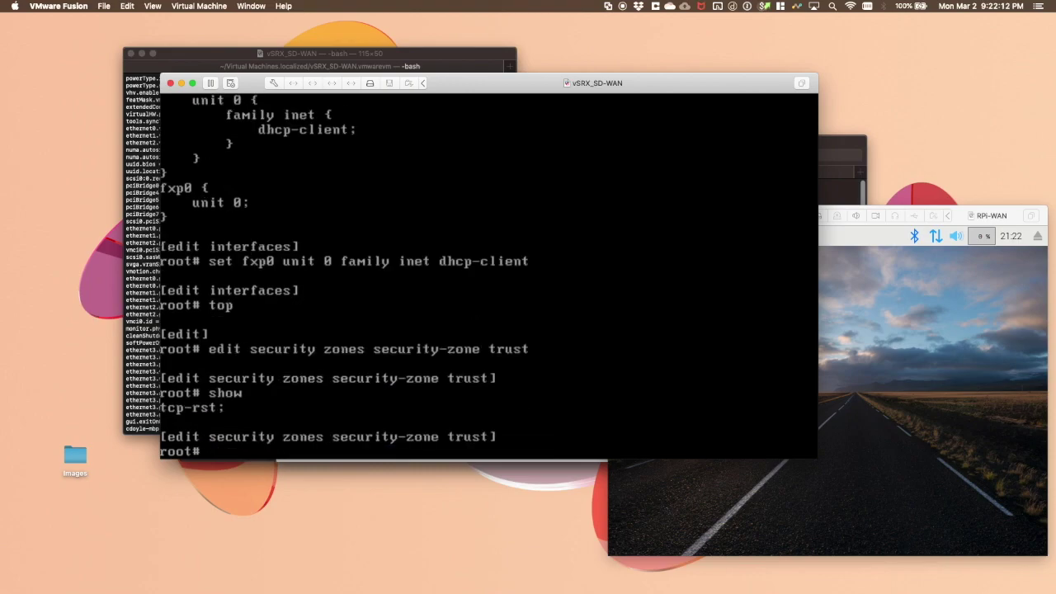
pyautogui.write('set interfaces ge-0/0/0')
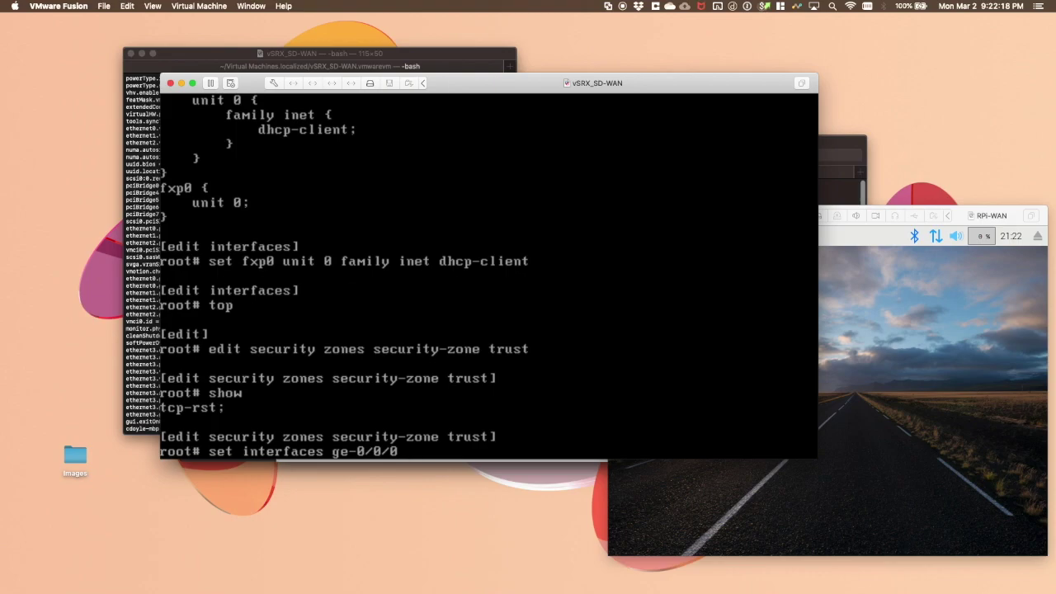
pyautogui.press('Return')
pyautogui.write('set interfaces ge-0')
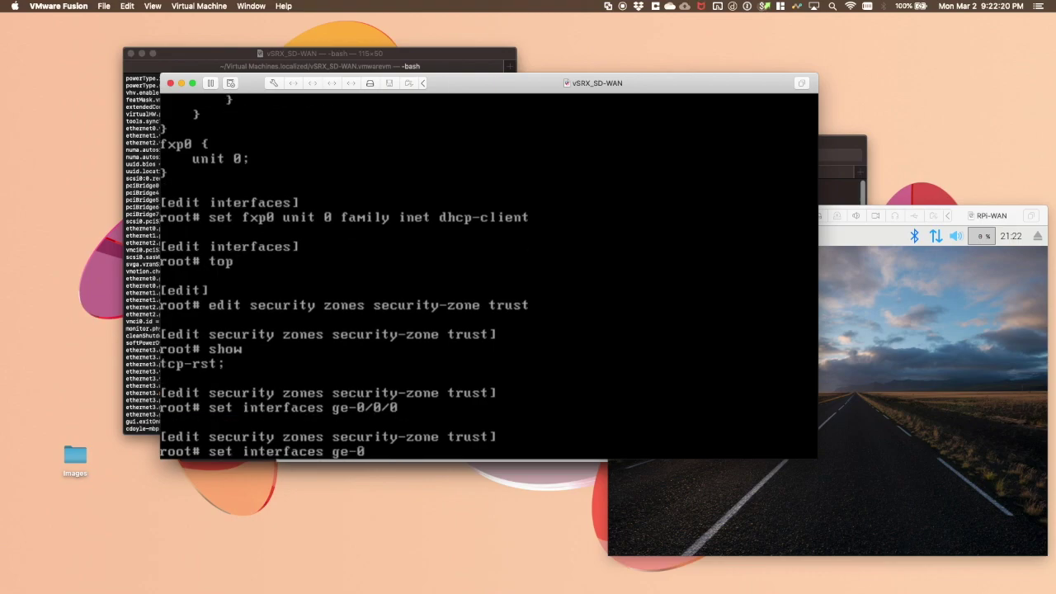
pyautogui.write('/0/1')
pyautogui.press('Return')
# Step: List the trust zone's host-inbound-traffic options and allow all protocols as host-inbound traffic
pyautogui.write('set')
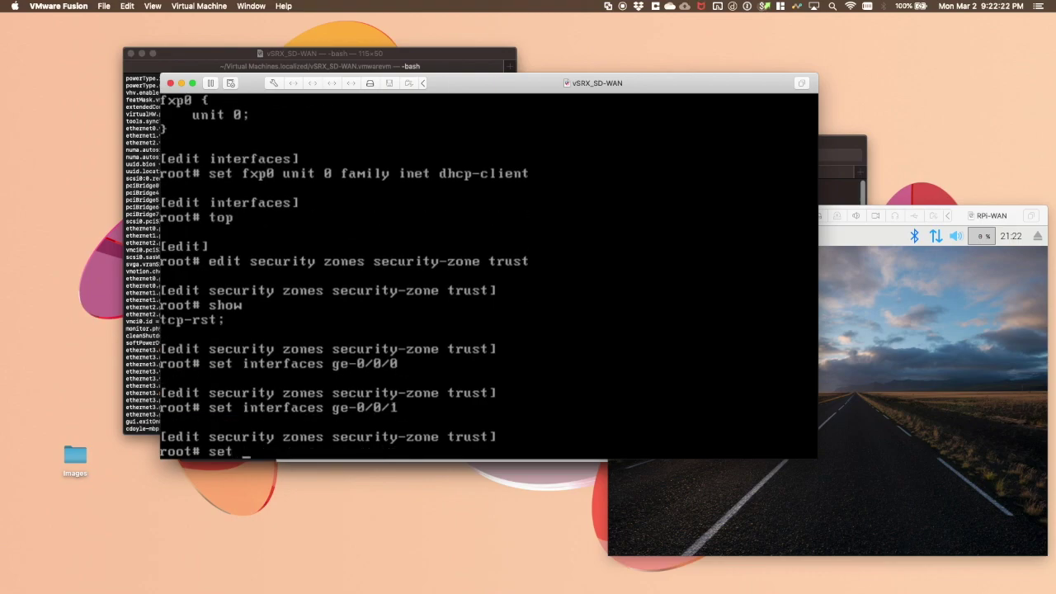
pyautogui.write(' ?')
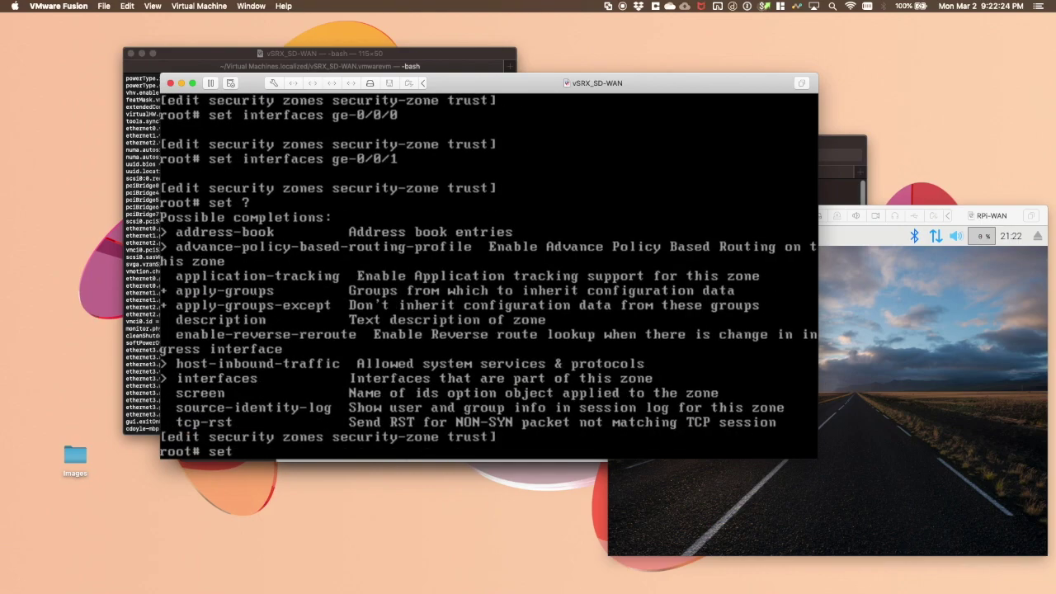
pyautogui.write('host-inbound-traffic ?')
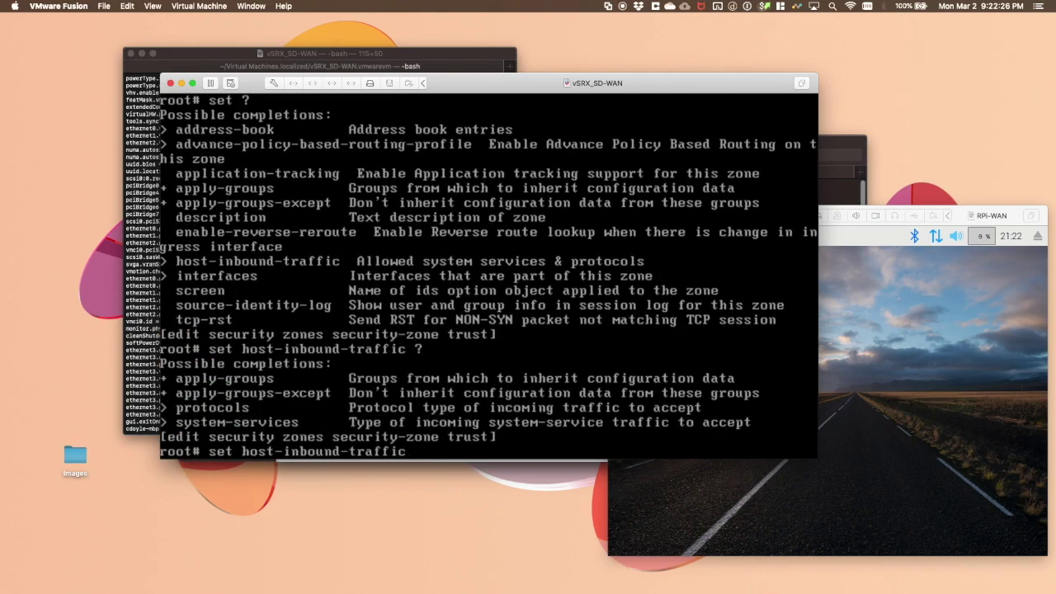
pyautogui.write('protocols all')
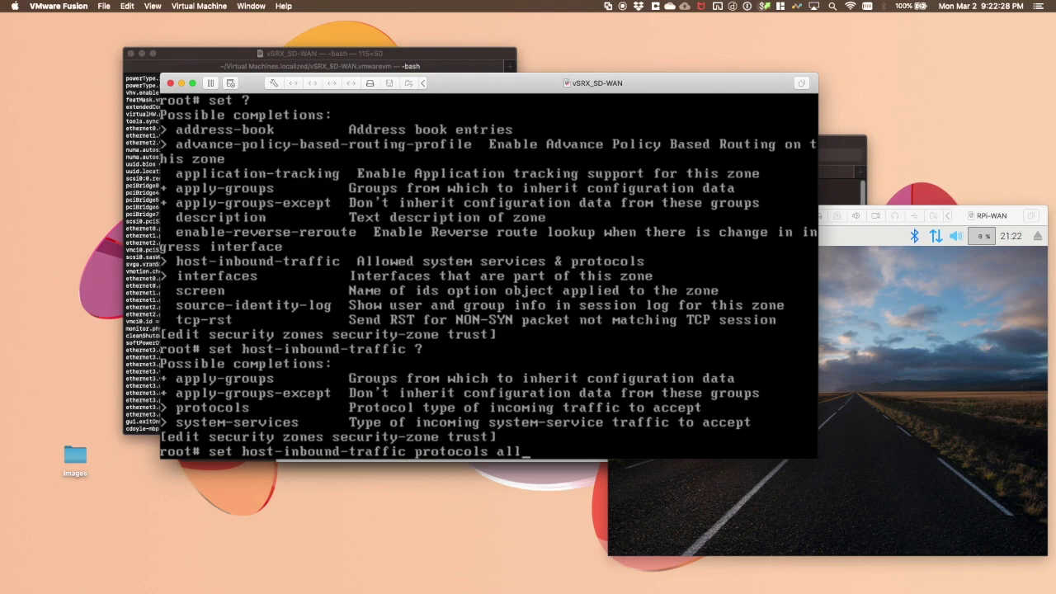
pyautogui.press('Return')
# Step: Allow all system services as host-inbound traffic in the trust zone and show the zone's configuration
pyautogui.write('set host-inbound-traffic ')
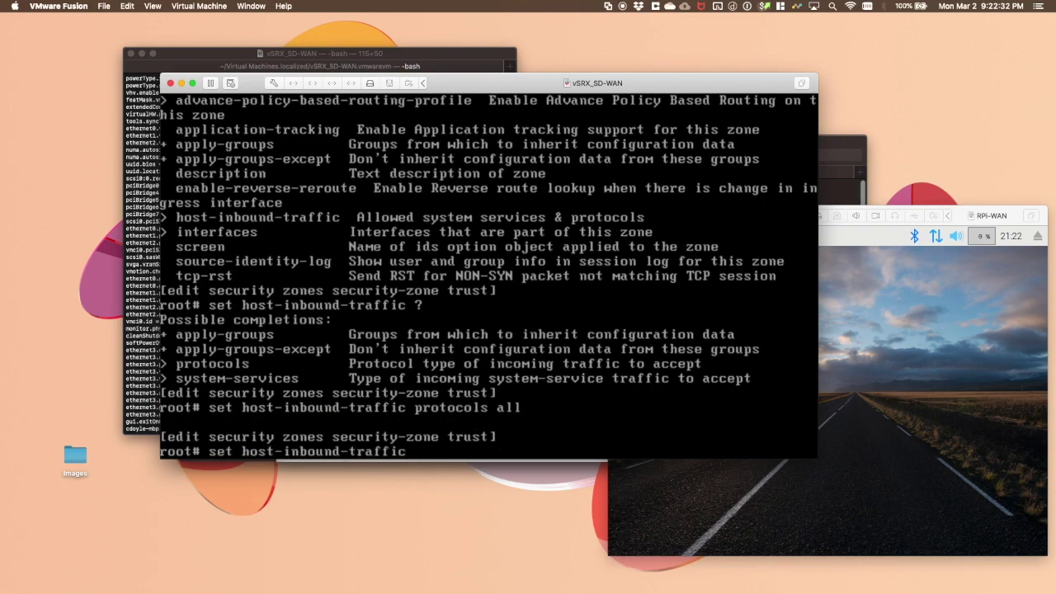
pyautogui.write('system-services a')
pyautogui.press('space')
pyautogui.write('ny-service')
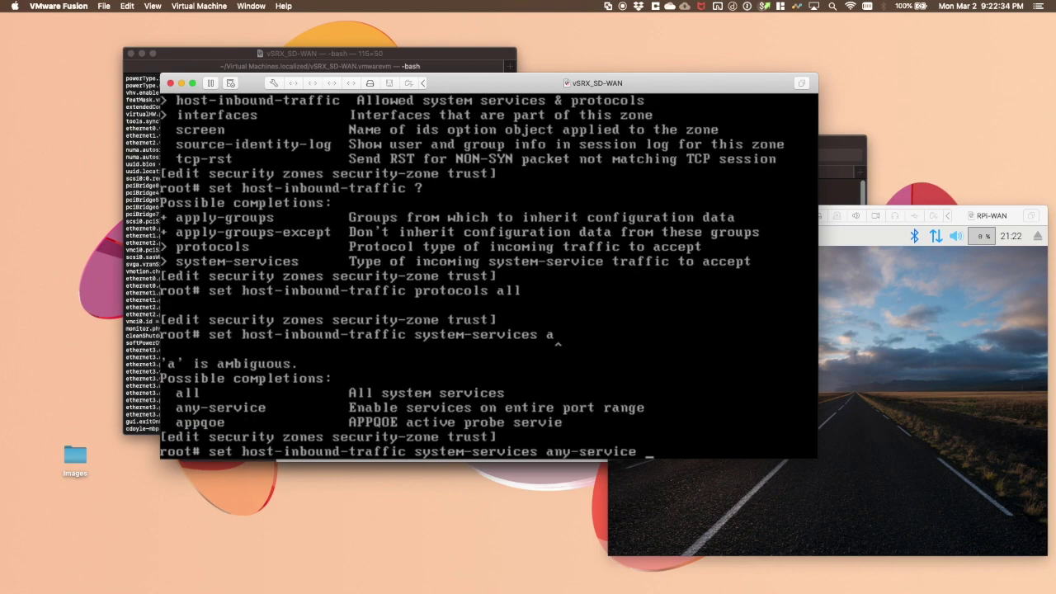
pyautogui.press('BackSpace')
pyautogui.press('BackSpace')
pyautogui.press('BackSpace')
pyautogui.press('BackSpace')
pyautogui.press('BackSpace')
pyautogui.press('BackSpace')
pyautogui.press('BackSpace')
pyautogui.press('BackSpace')
pyautogui.press('BackSpace')
pyautogui.press('BackSpace')
pyautogui.write('ll')
pyautogui.press('Return')
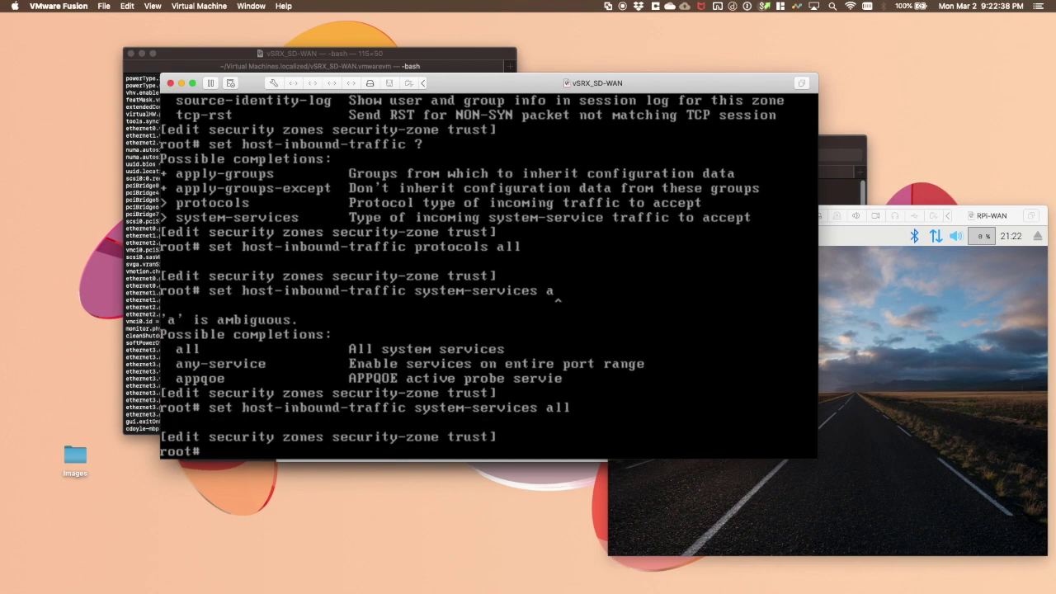
pyautogui.write('show')
pyautogui.press('Return')
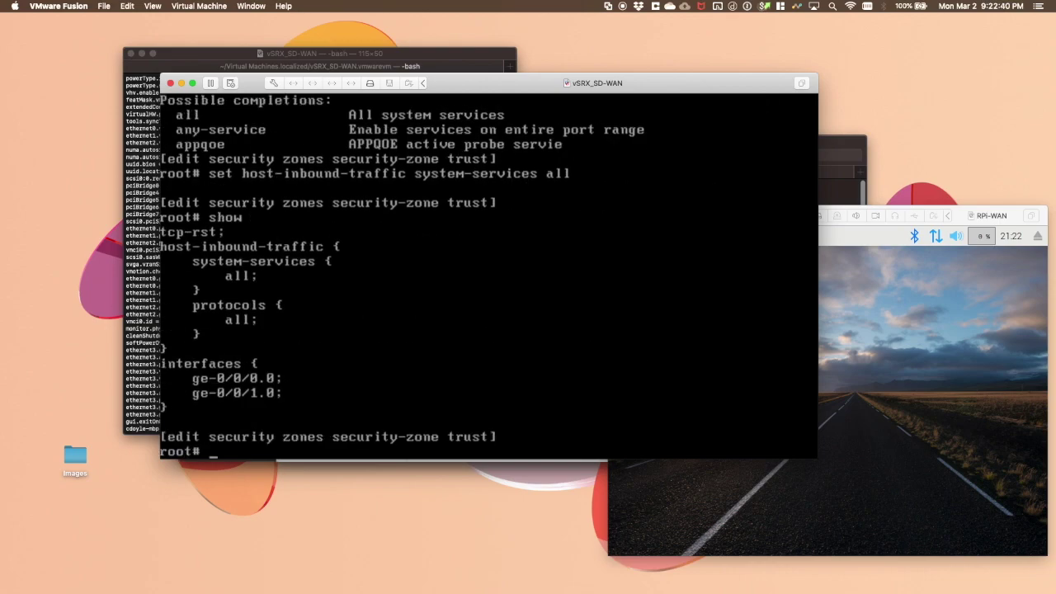
# Step: Return to the top configuration level and commit the changes with commit and-quit
pyautogui.write('top')
pyautogui.press('Return')
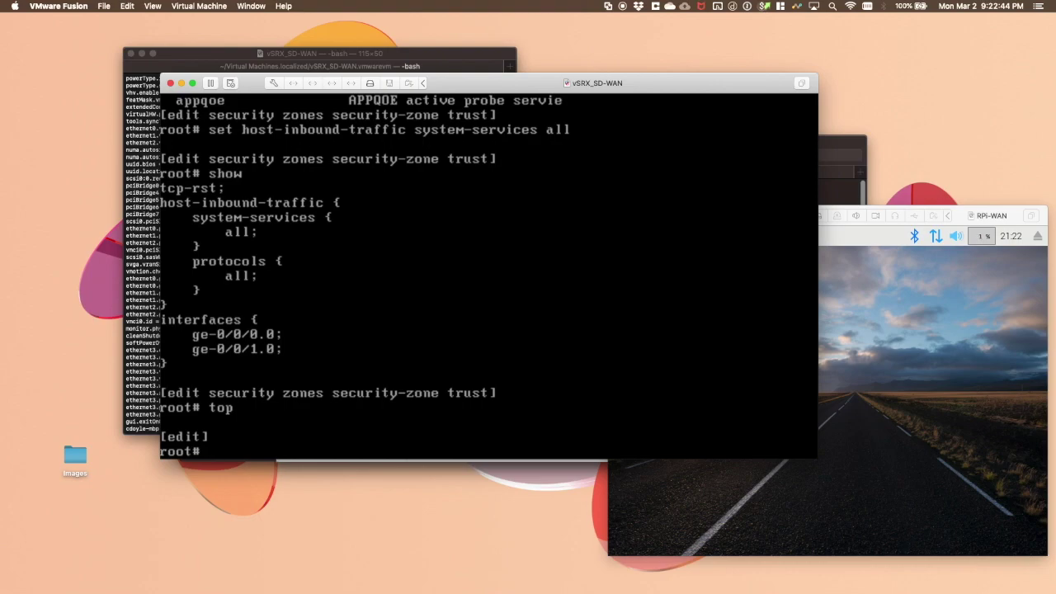
pyautogui.write('commit and-quit')
pyautogui.press('Return')
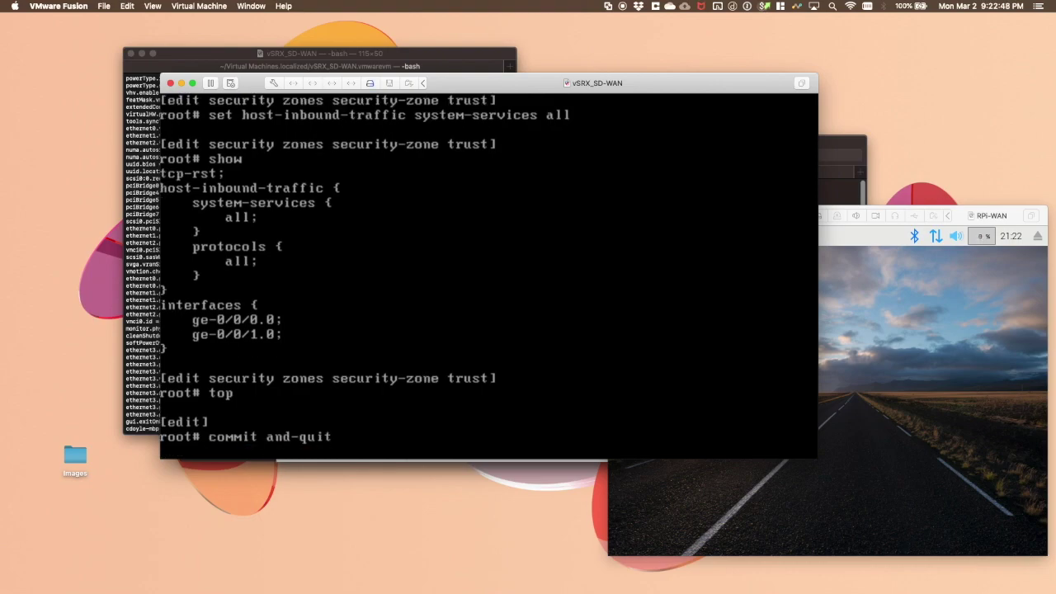
# Step: Show the terse interface list in operational mode to check for DHCP addresses, and quit the paged output
pyautogui.write('show in')
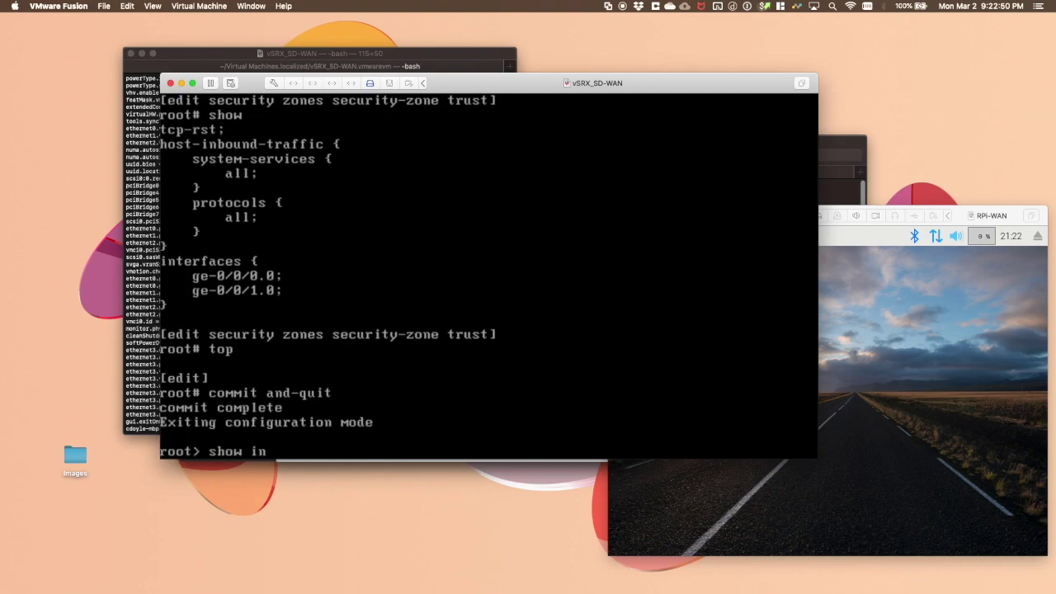
pyautogui.write('terfaces terse')
pyautogui.press('Return')
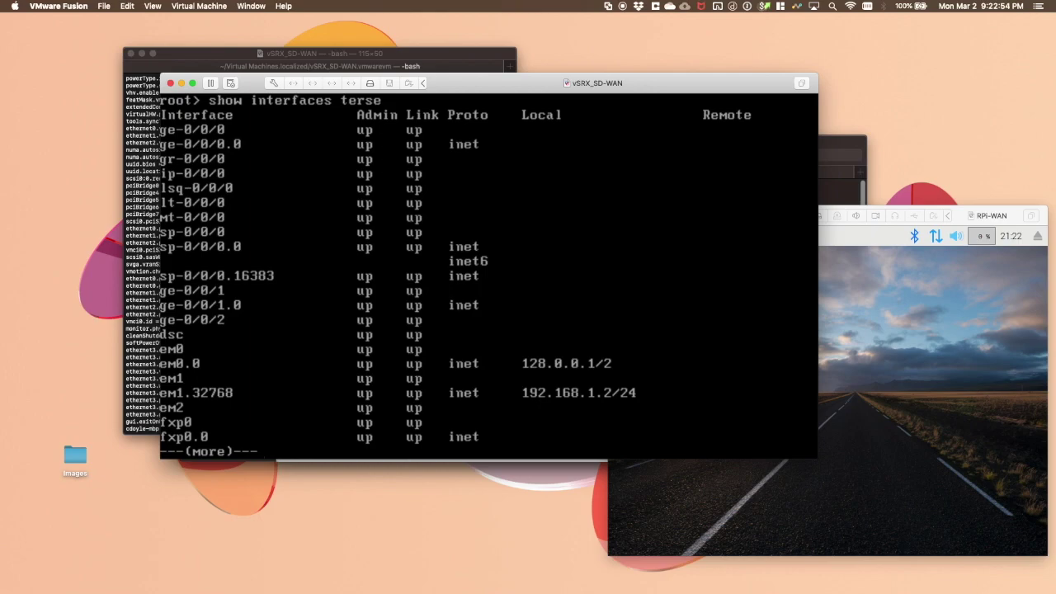
pyautogui.press('Up')
pyautogui.press('Up')
pyautogui.press('Up')
pyautogui.press('q')
# Step: Rerun the terse interface listing and page through to its end to recheck the DHCP-assigned addresses
pyautogui.press('Up')
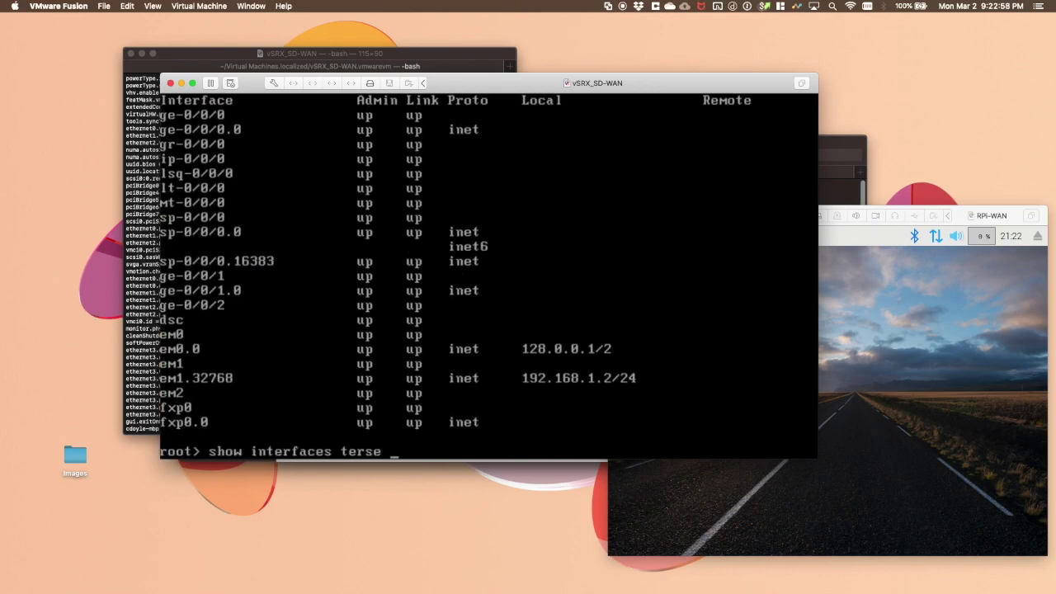
pyautogui.press('Return')
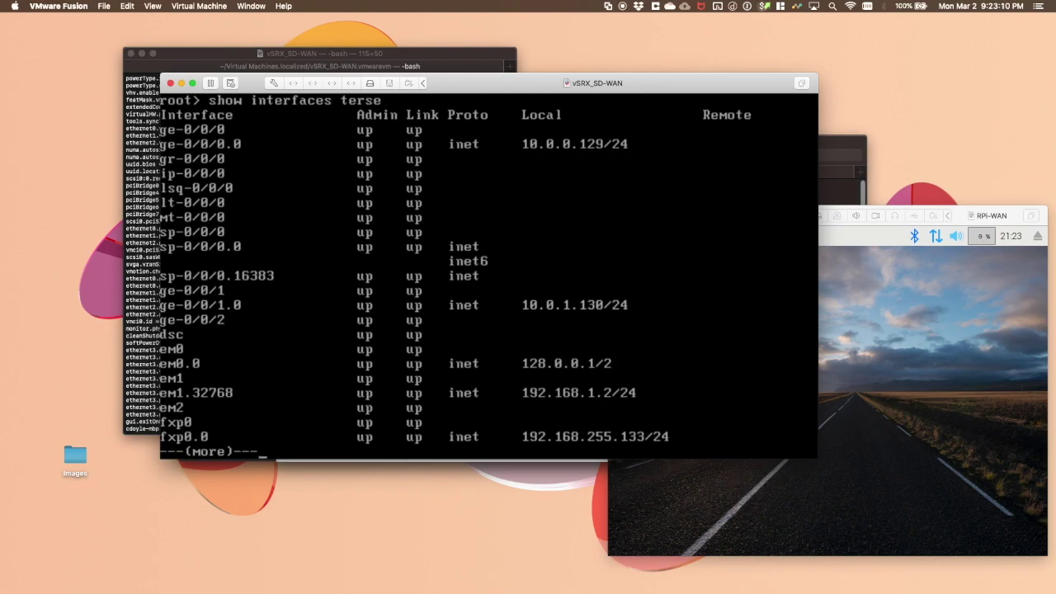
pyautogui.press('space')
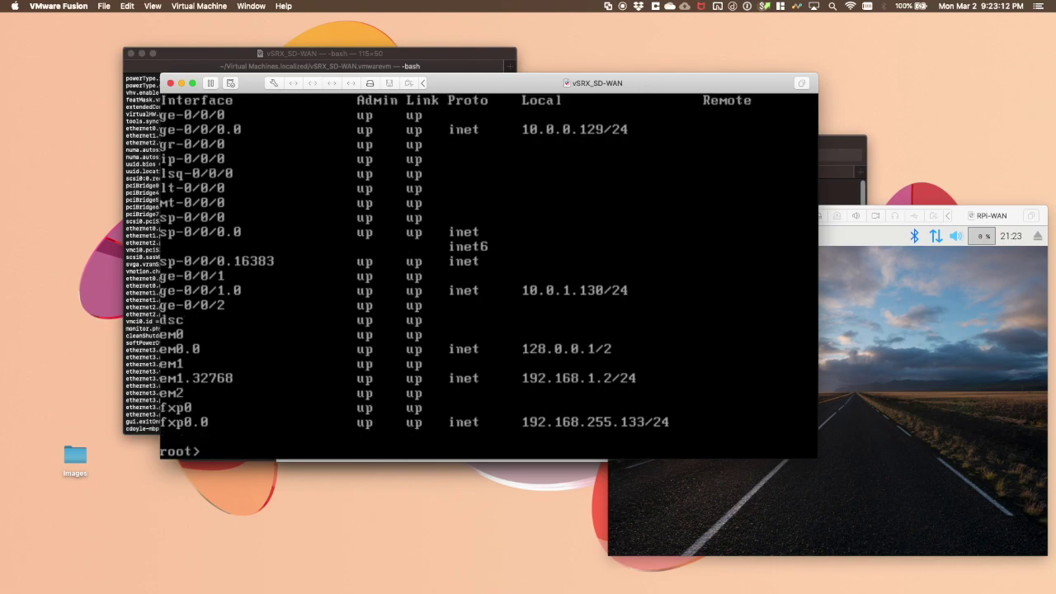